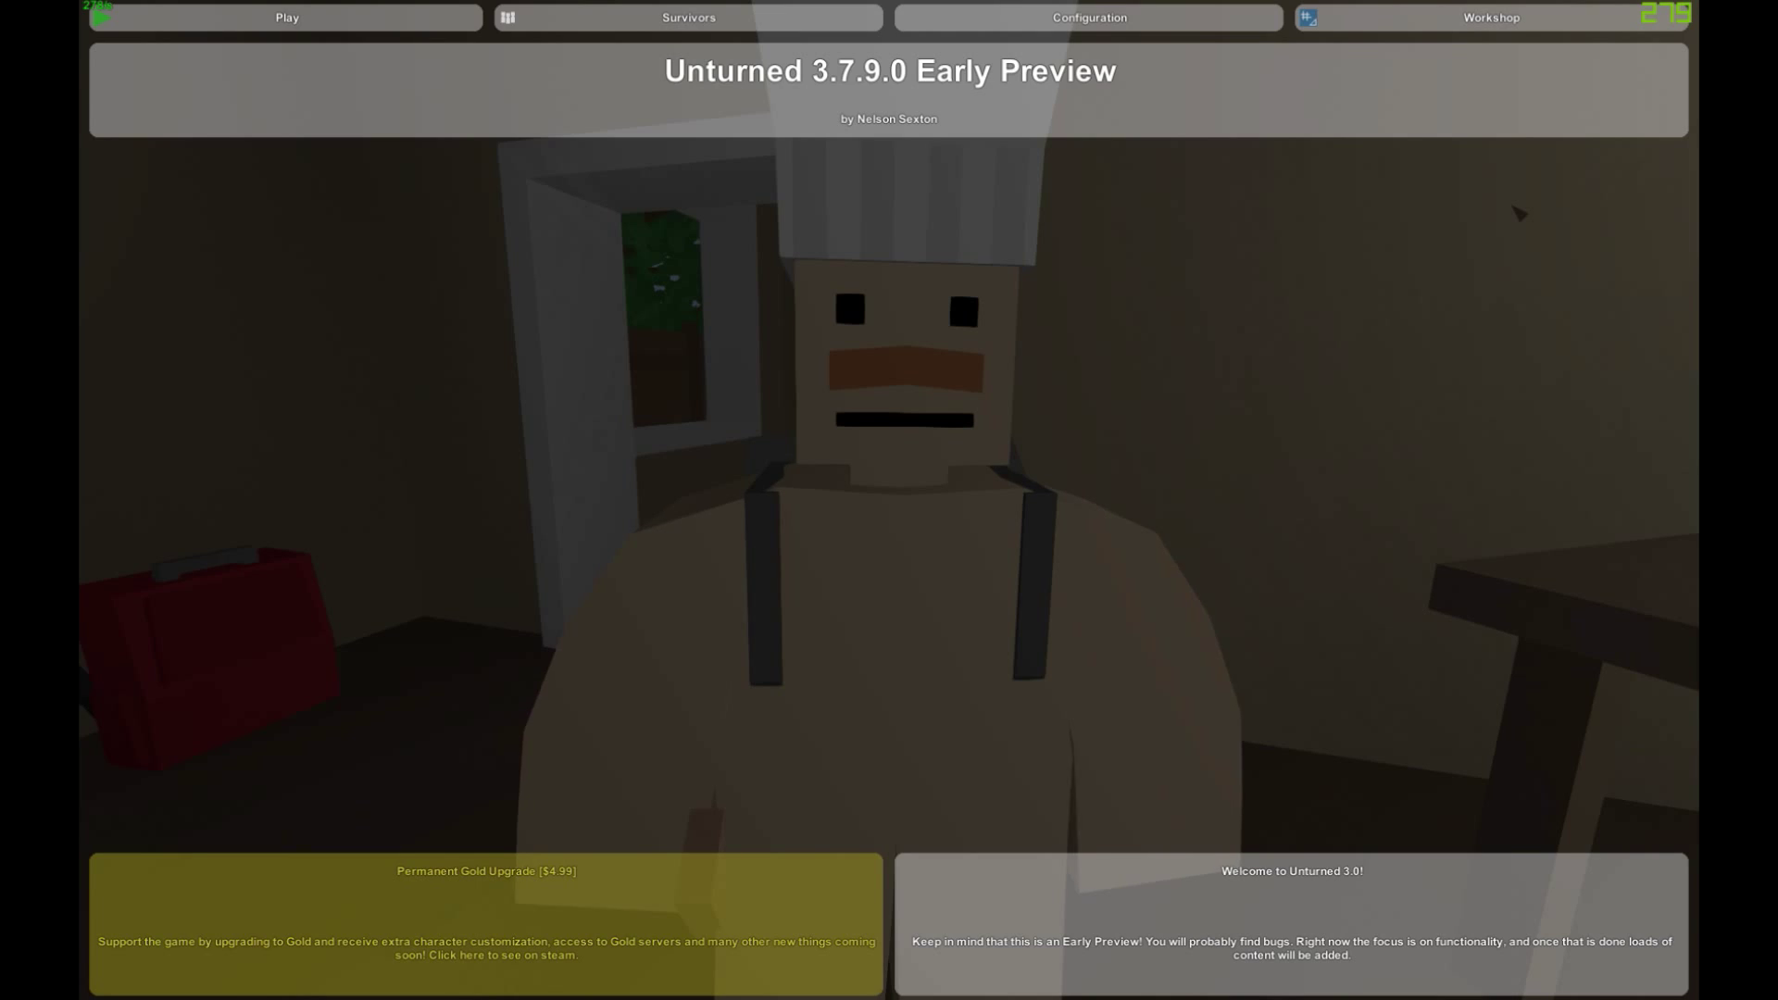
Switch away from Unturned, minimize Chrome, and open the Oyun games folder on the desktop
{"action": "key", "text": "alt+Tab"}
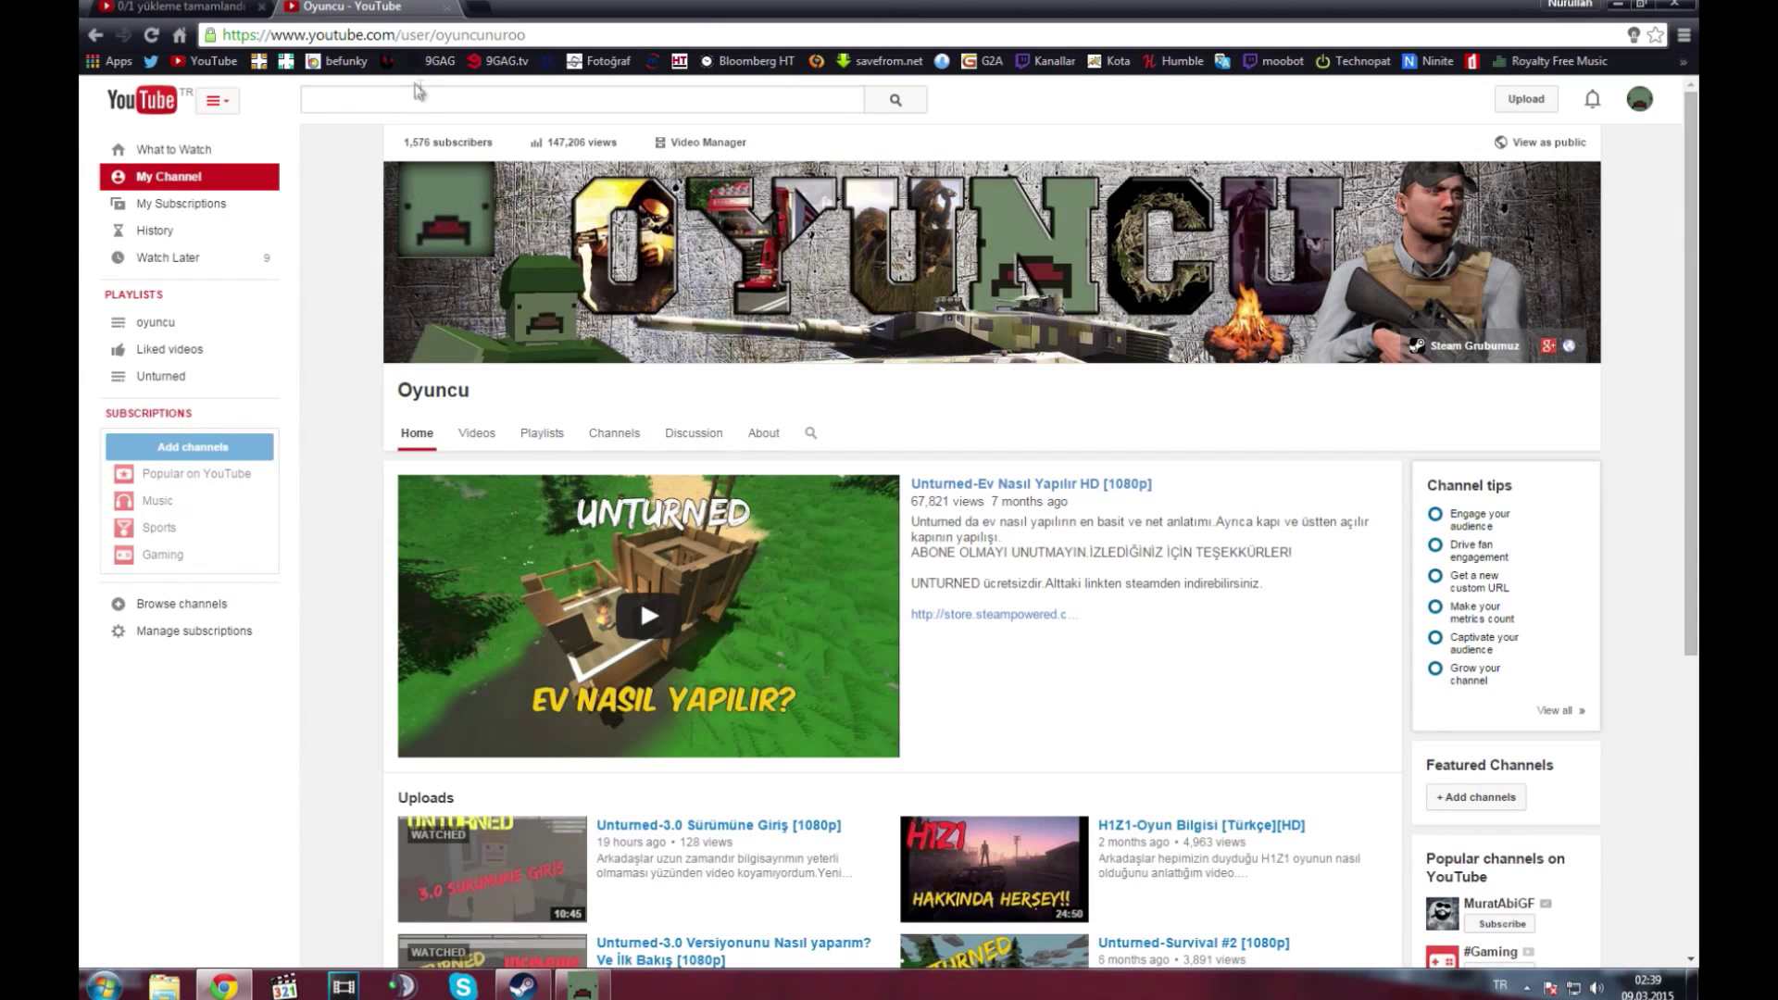
{"action": "left_click", "coordinate": [1609, 6]}
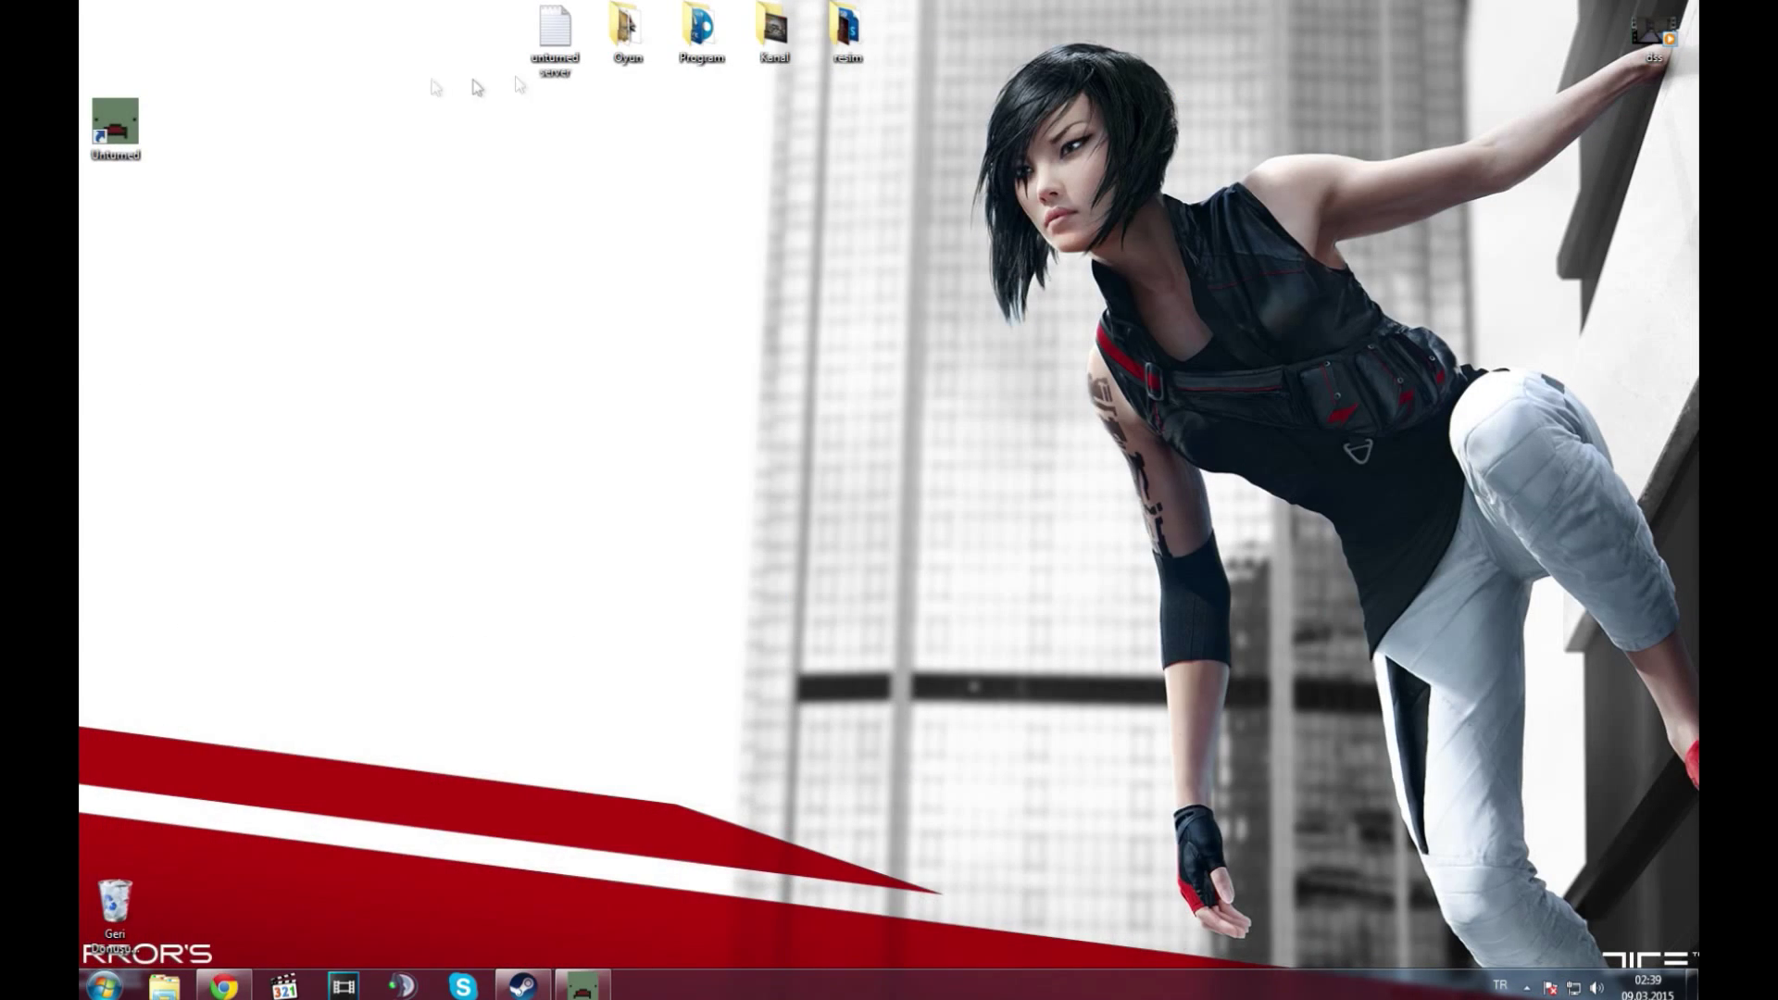
{"action": "double_click", "coordinate": [622, 37]}
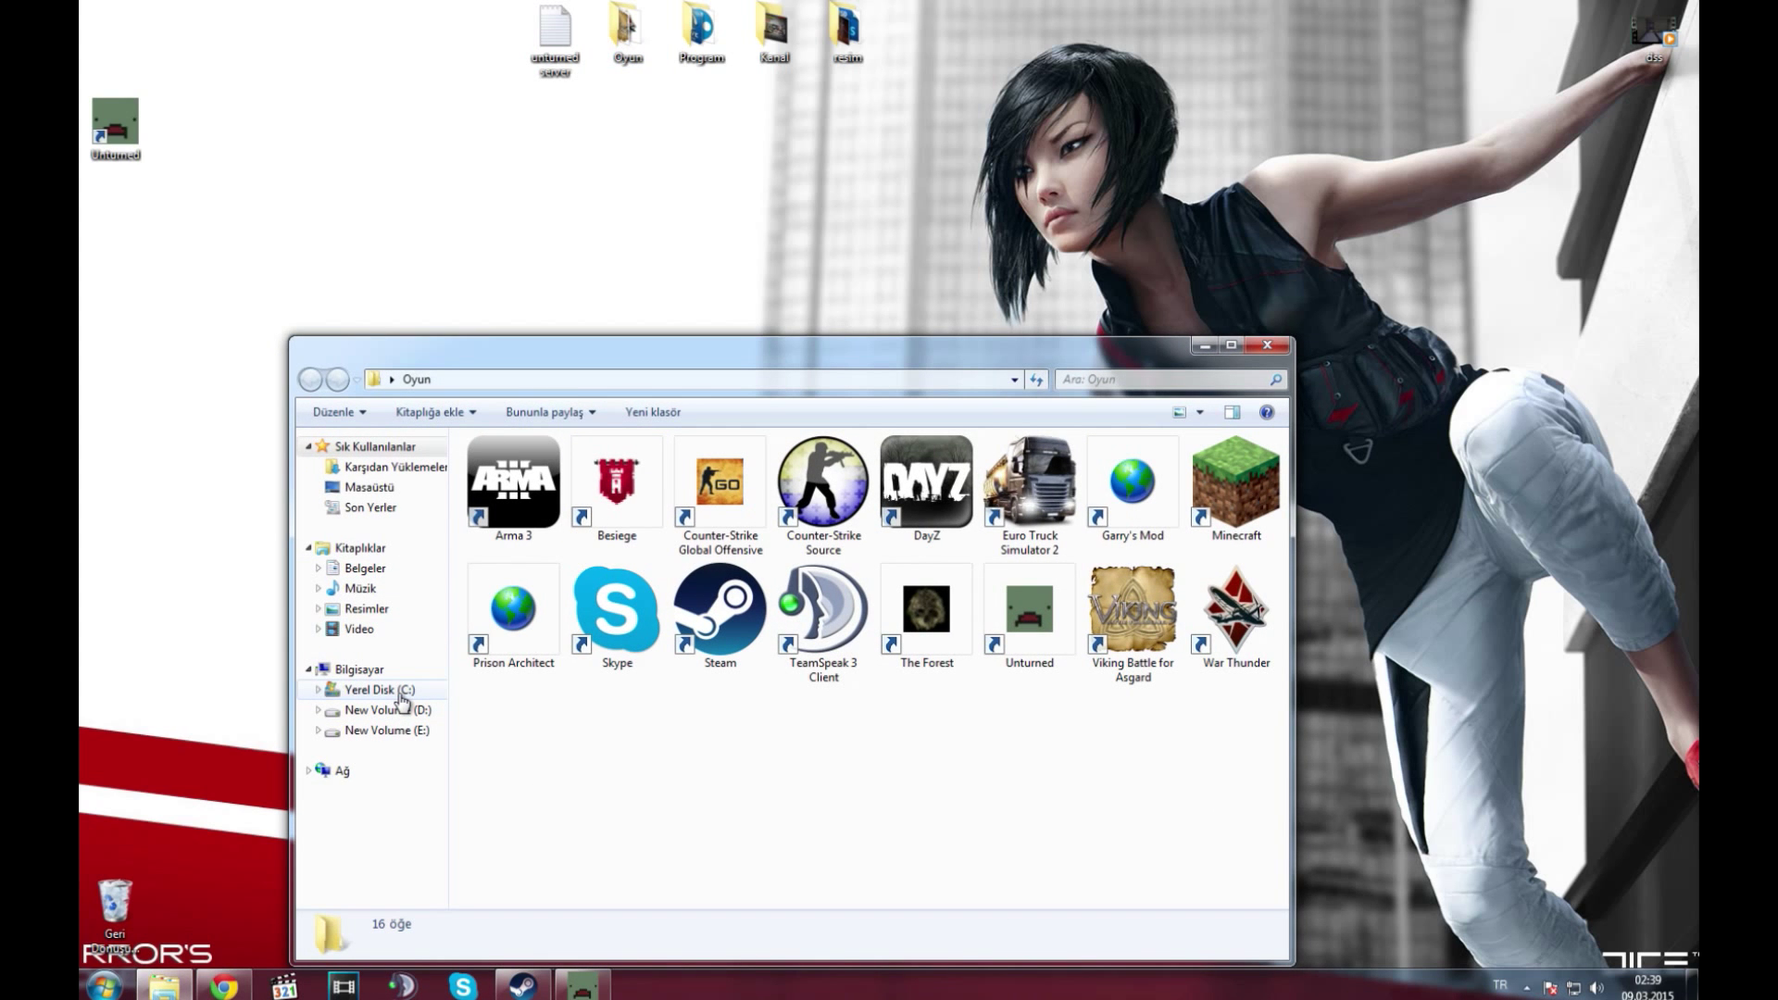
Browse from drive C through Program Dosyaları (x86)\Steam\steamapps\common into the Unturned folder
{"action": "left_click", "coordinate": [400, 692]}
{"action": "left_click", "coordinate": [546, 615]}
{"action": "double_click", "coordinate": [546, 611]}
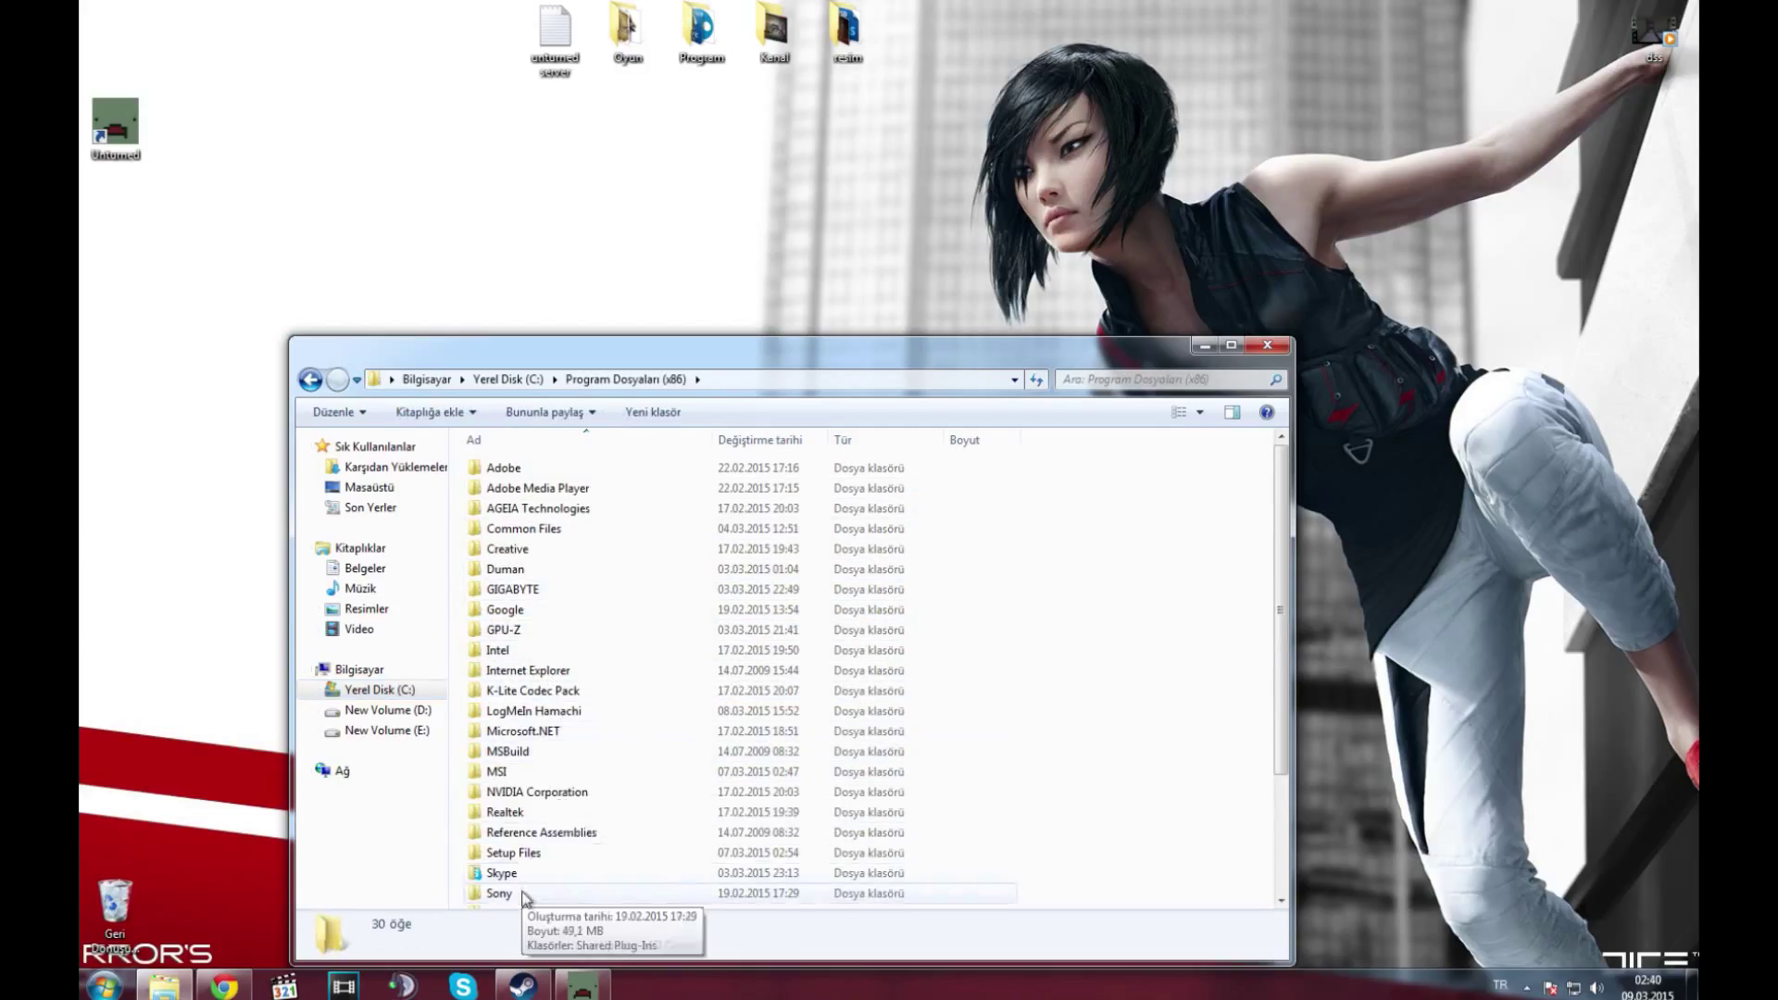
{"action": "scroll", "coordinate": [525, 838], "scroll_direction": "down", "scroll_amount": 1}
{"action": "double_click", "coordinate": [505, 858]}
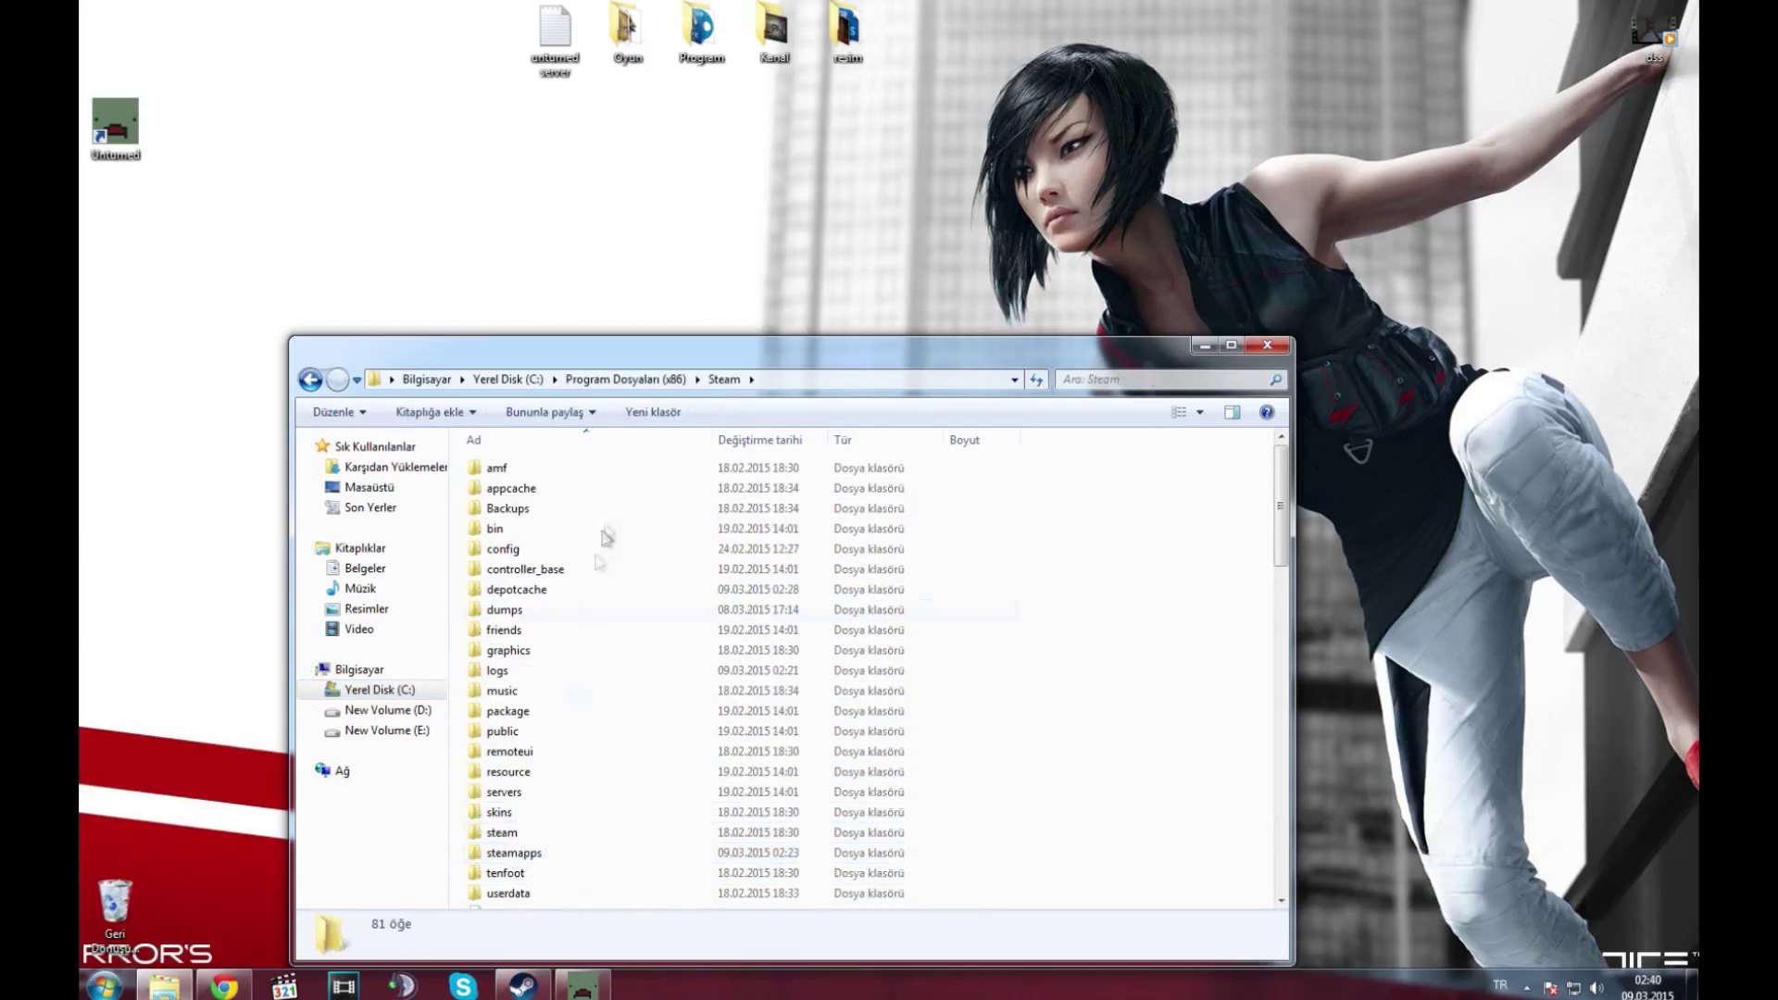
{"action": "double_click", "coordinate": [532, 855]}
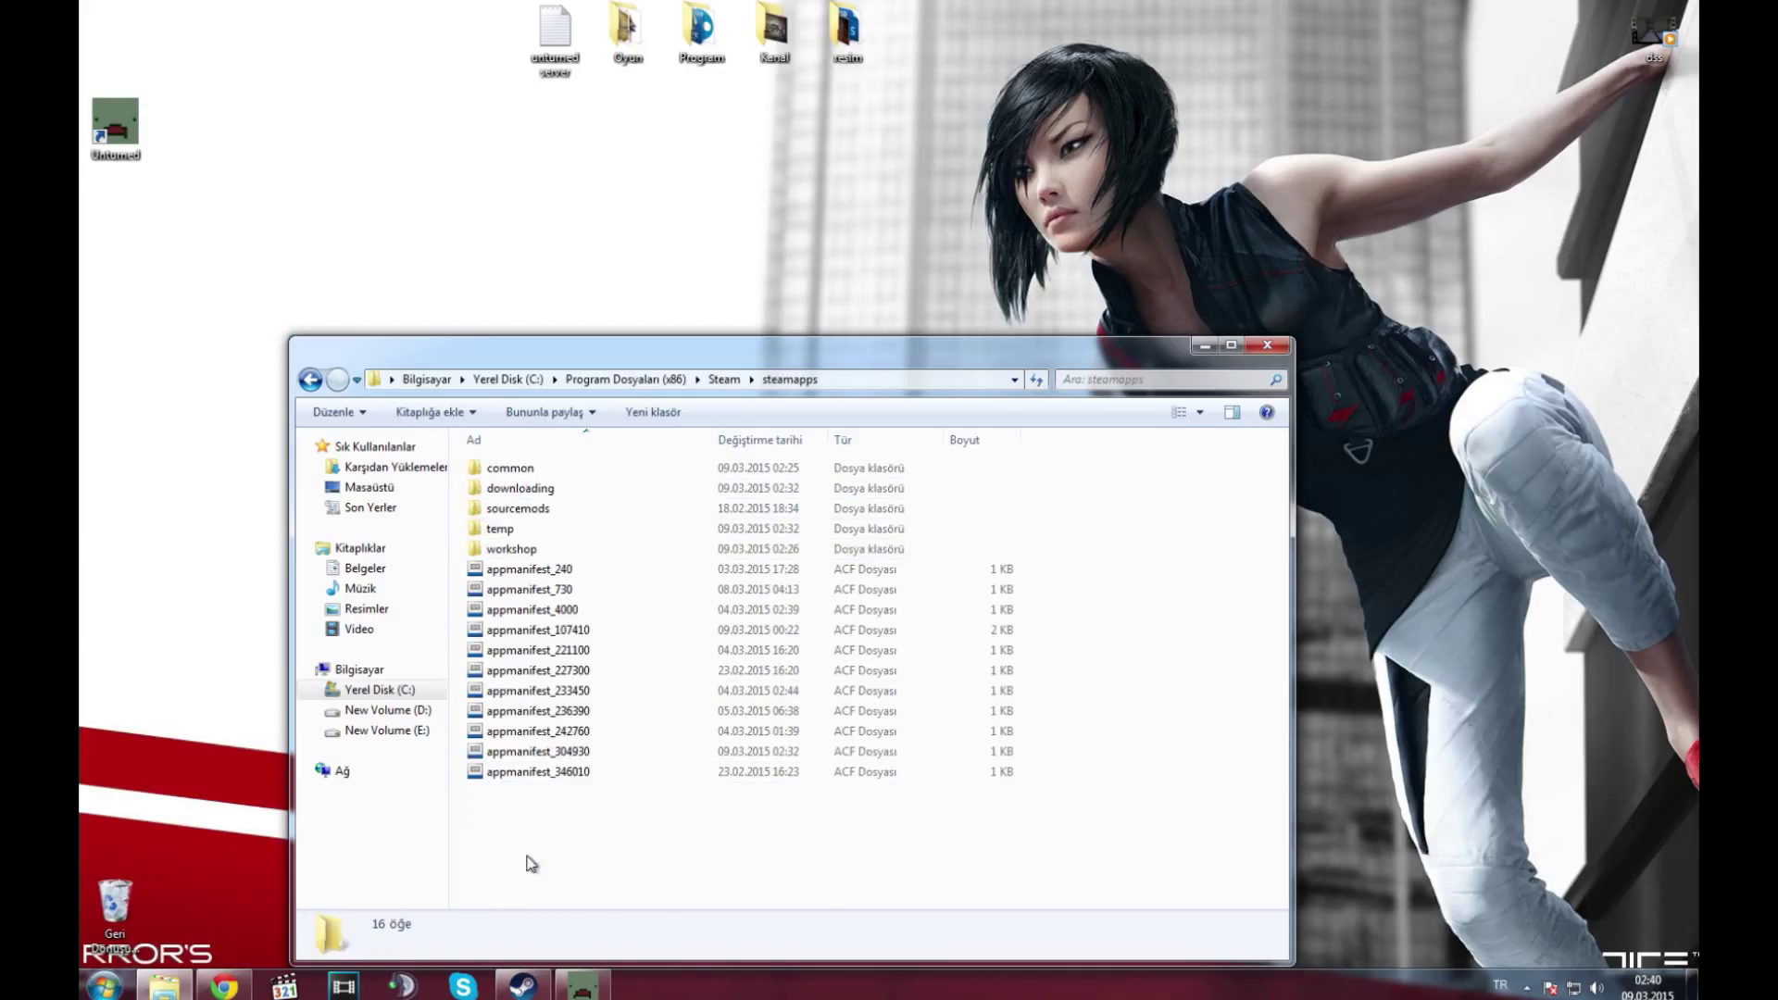
{"action": "double_click", "coordinate": [513, 470]}
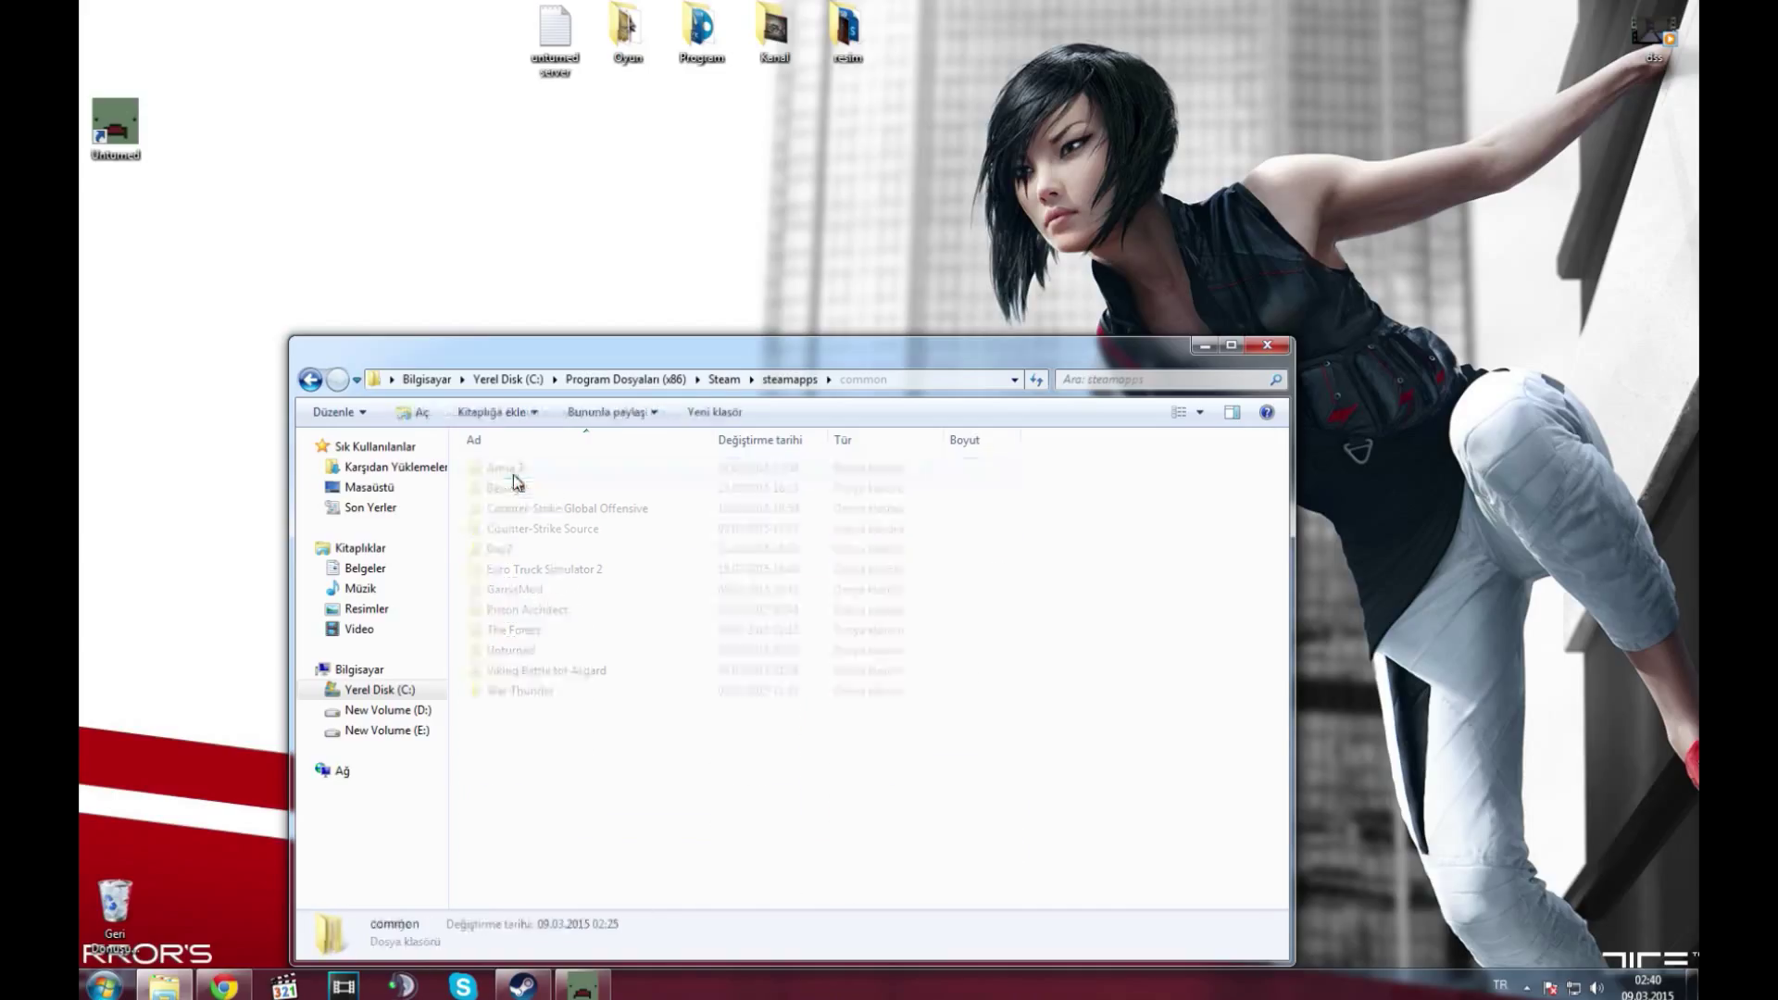
{"action": "double_click", "coordinate": [520, 650]}
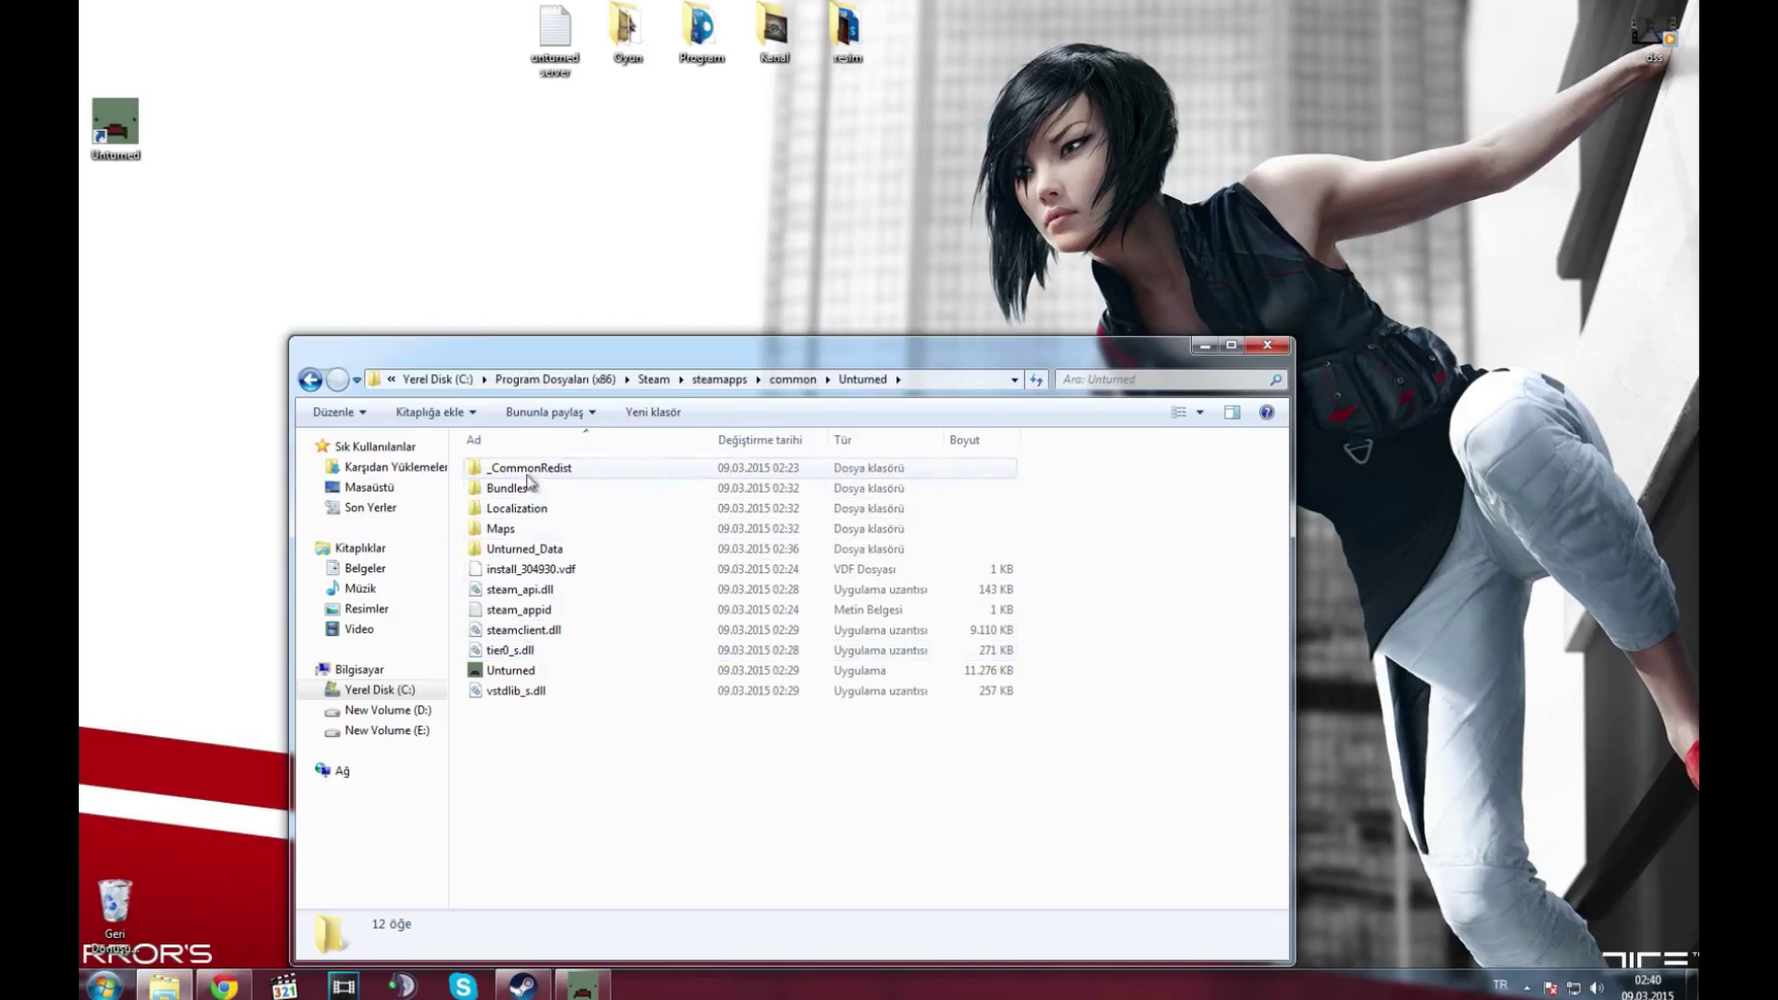
{"action": "right_click", "coordinate": [519, 670]}
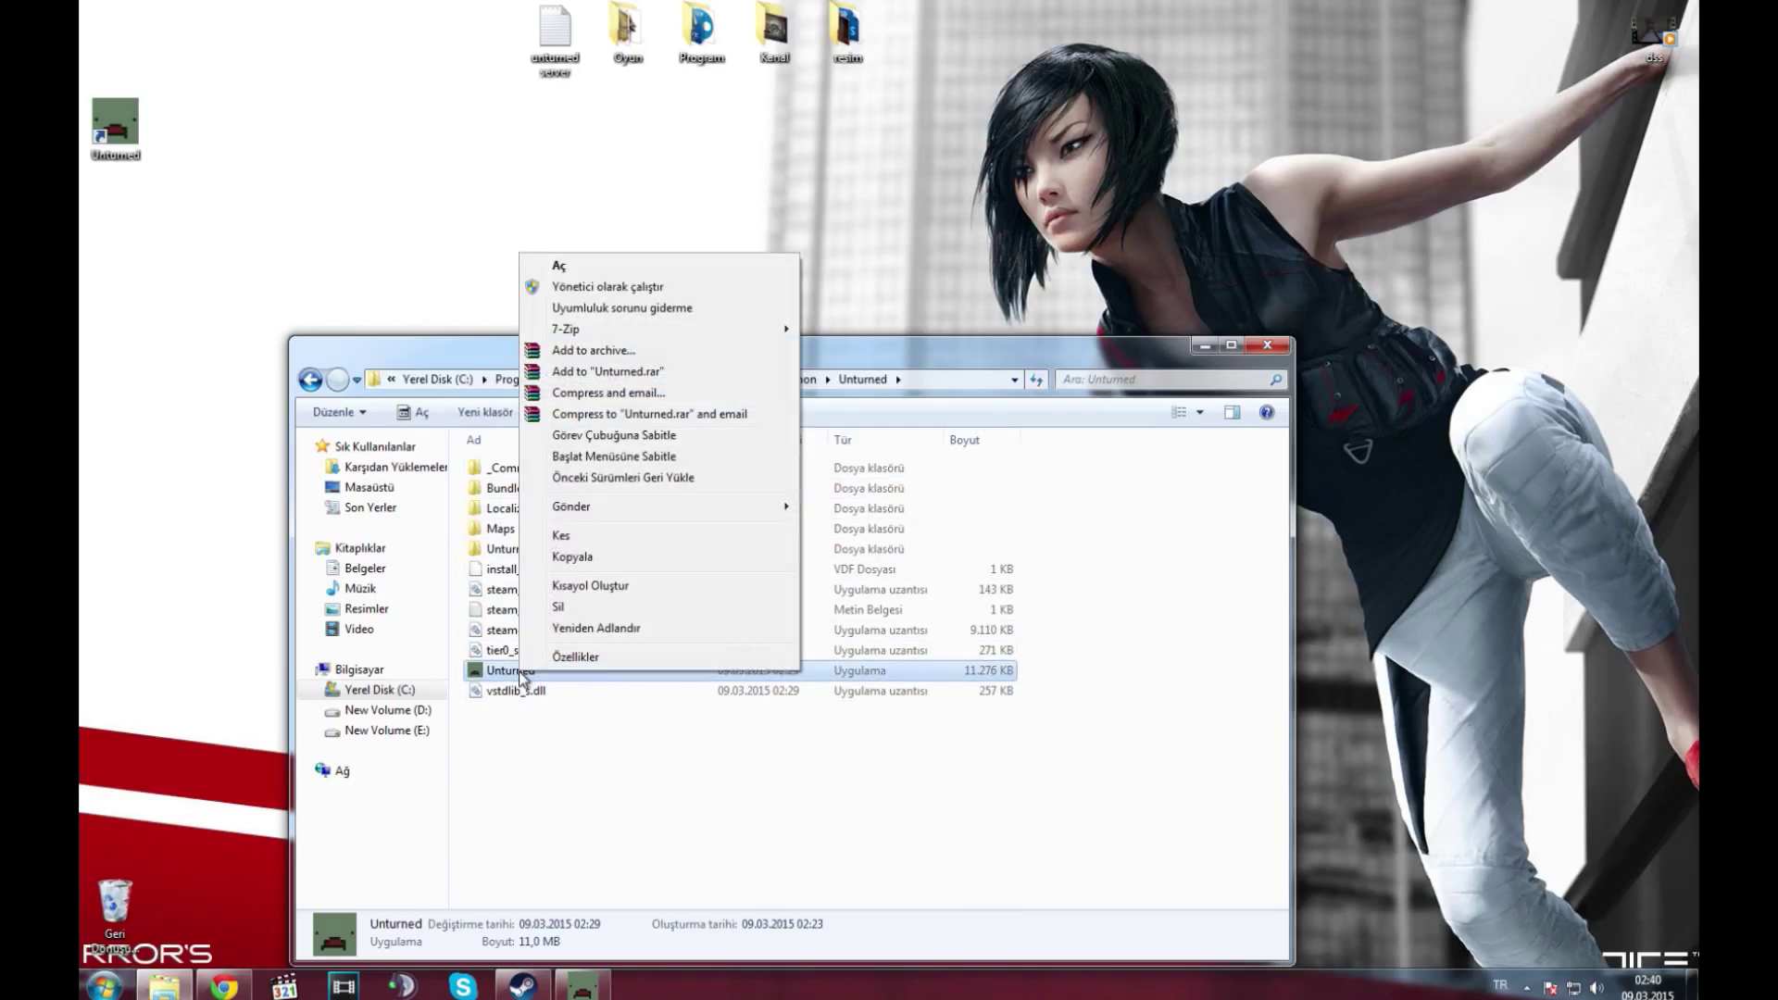
Create a shortcut to the Unturned application in its install folder
{"action": "left_click", "coordinate": [630, 585]}
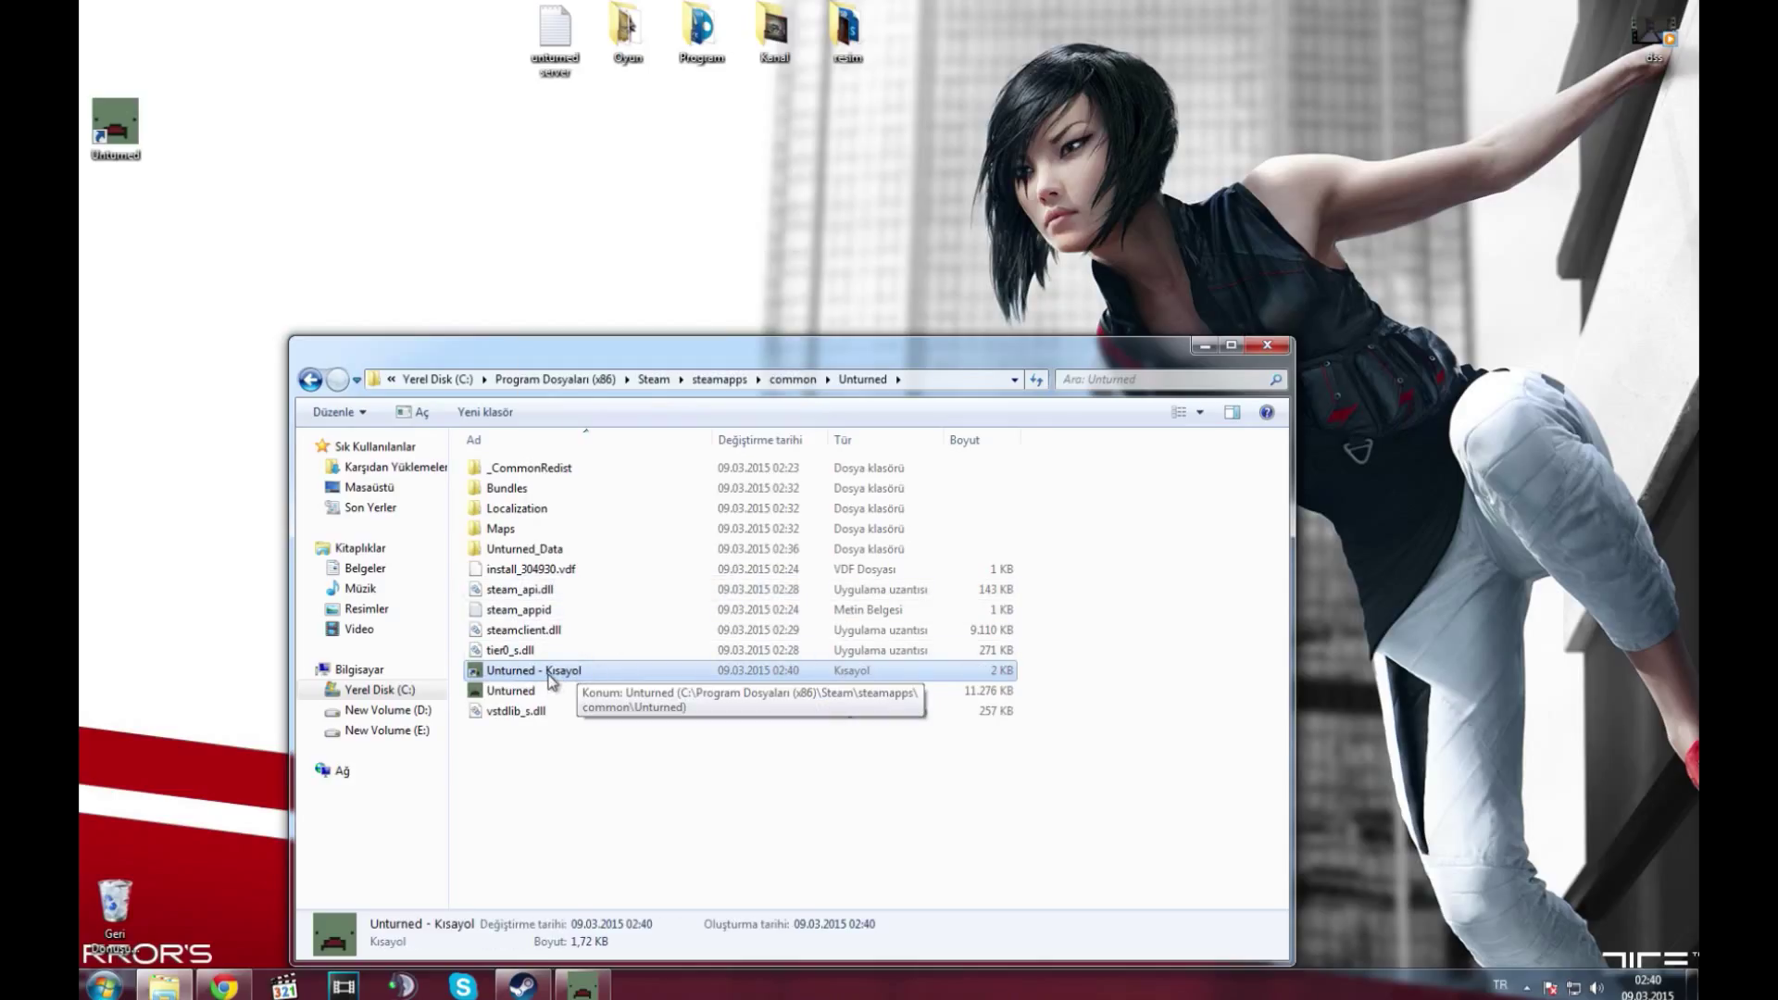
{"action": "left_click", "coordinate": [532, 690]}
{"action": "left_click", "coordinate": [526, 674]}
Rename the new Unturned - Kısayol shortcut to oyuncu
{"action": "right_click", "coordinate": [528, 678]}
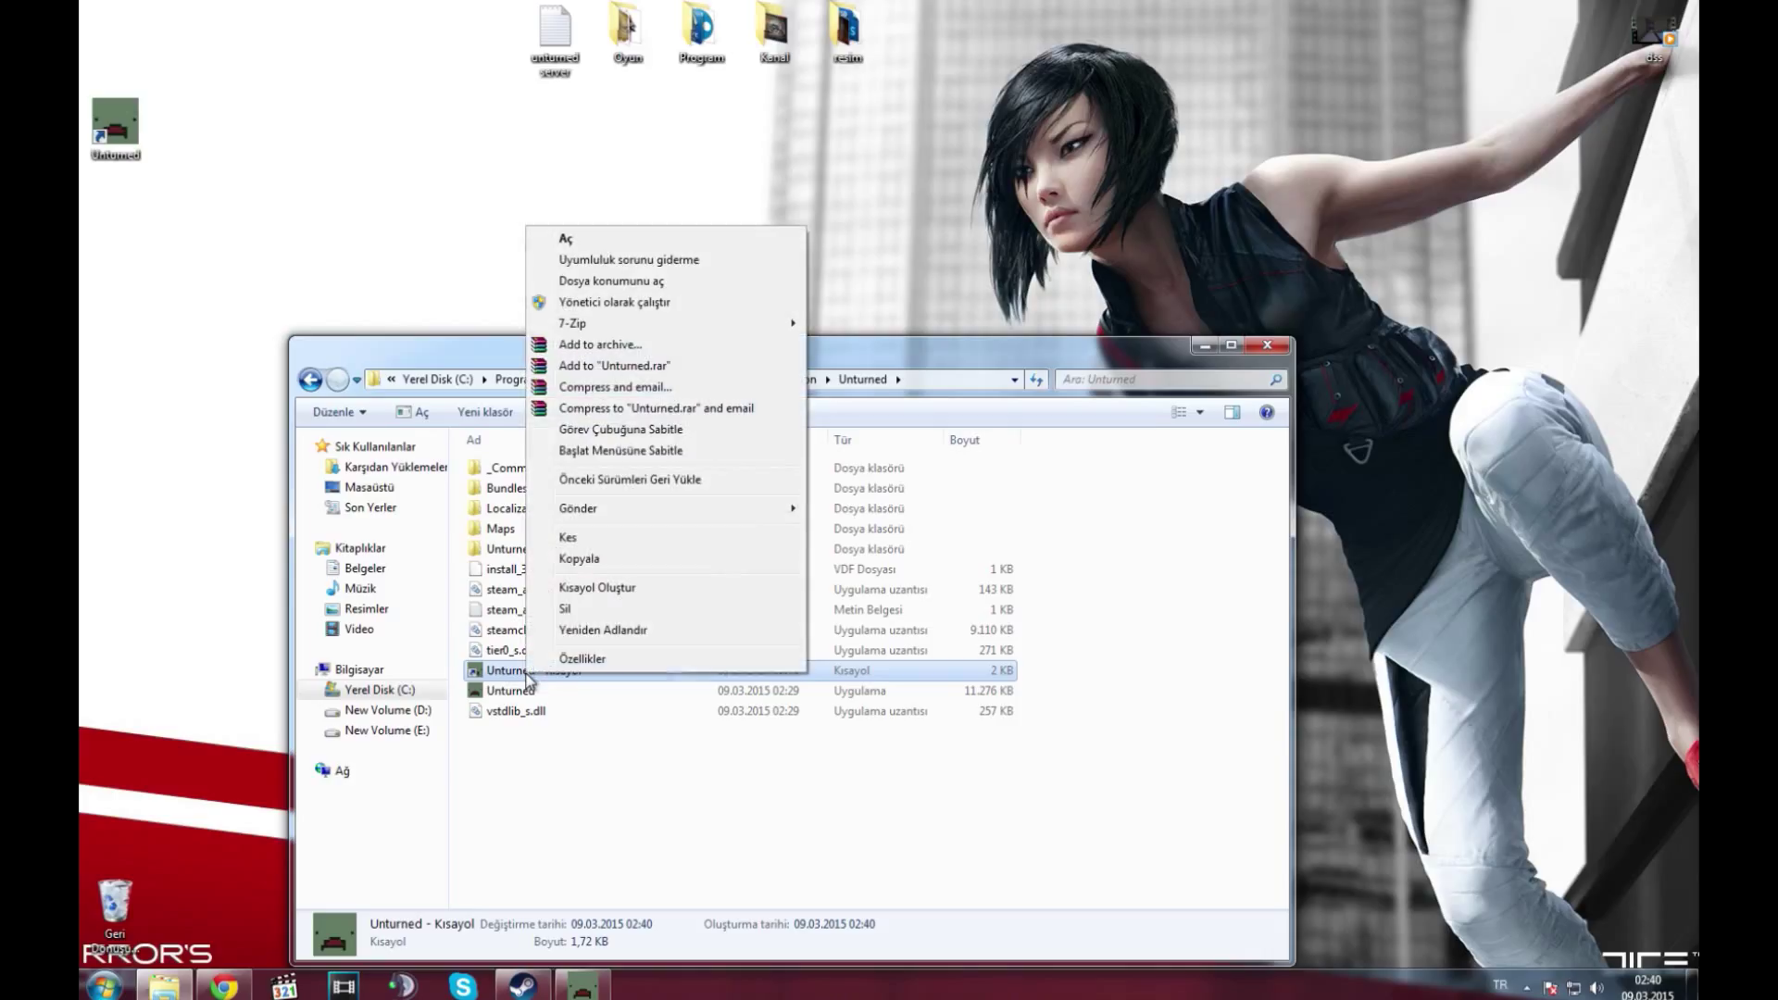
{"action": "left_click", "coordinate": [604, 629]}
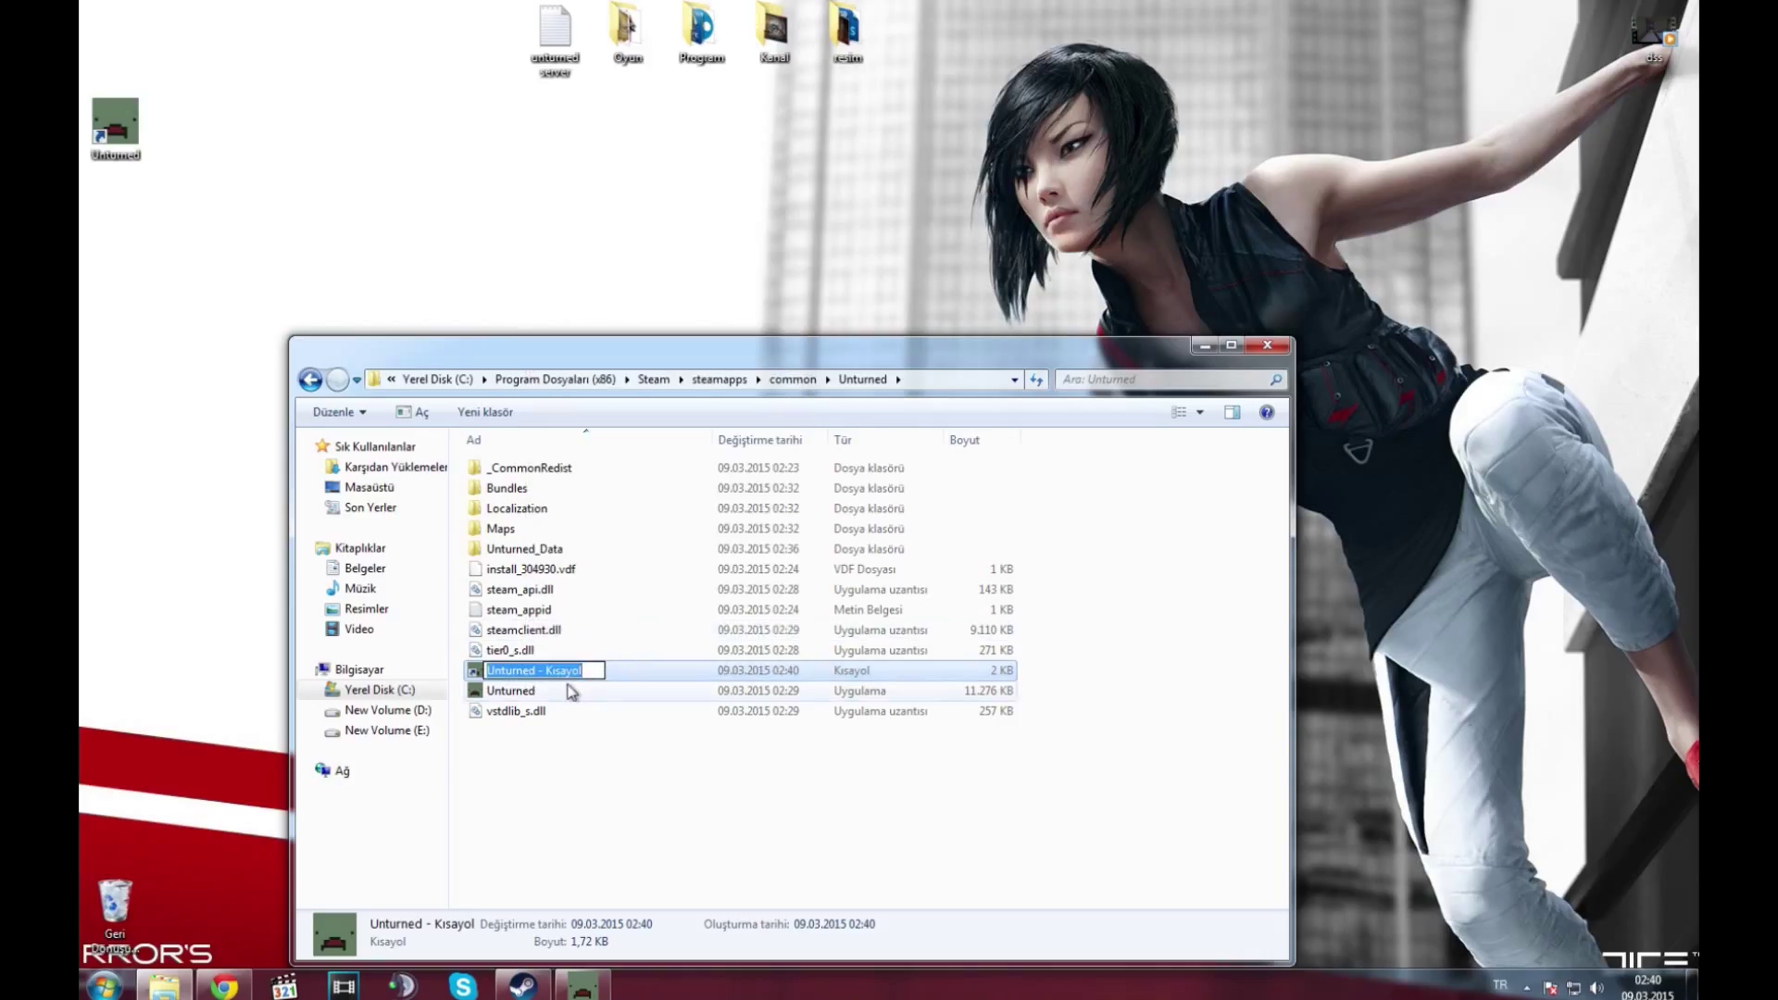
{"action": "key", "text": "BackSpace"}
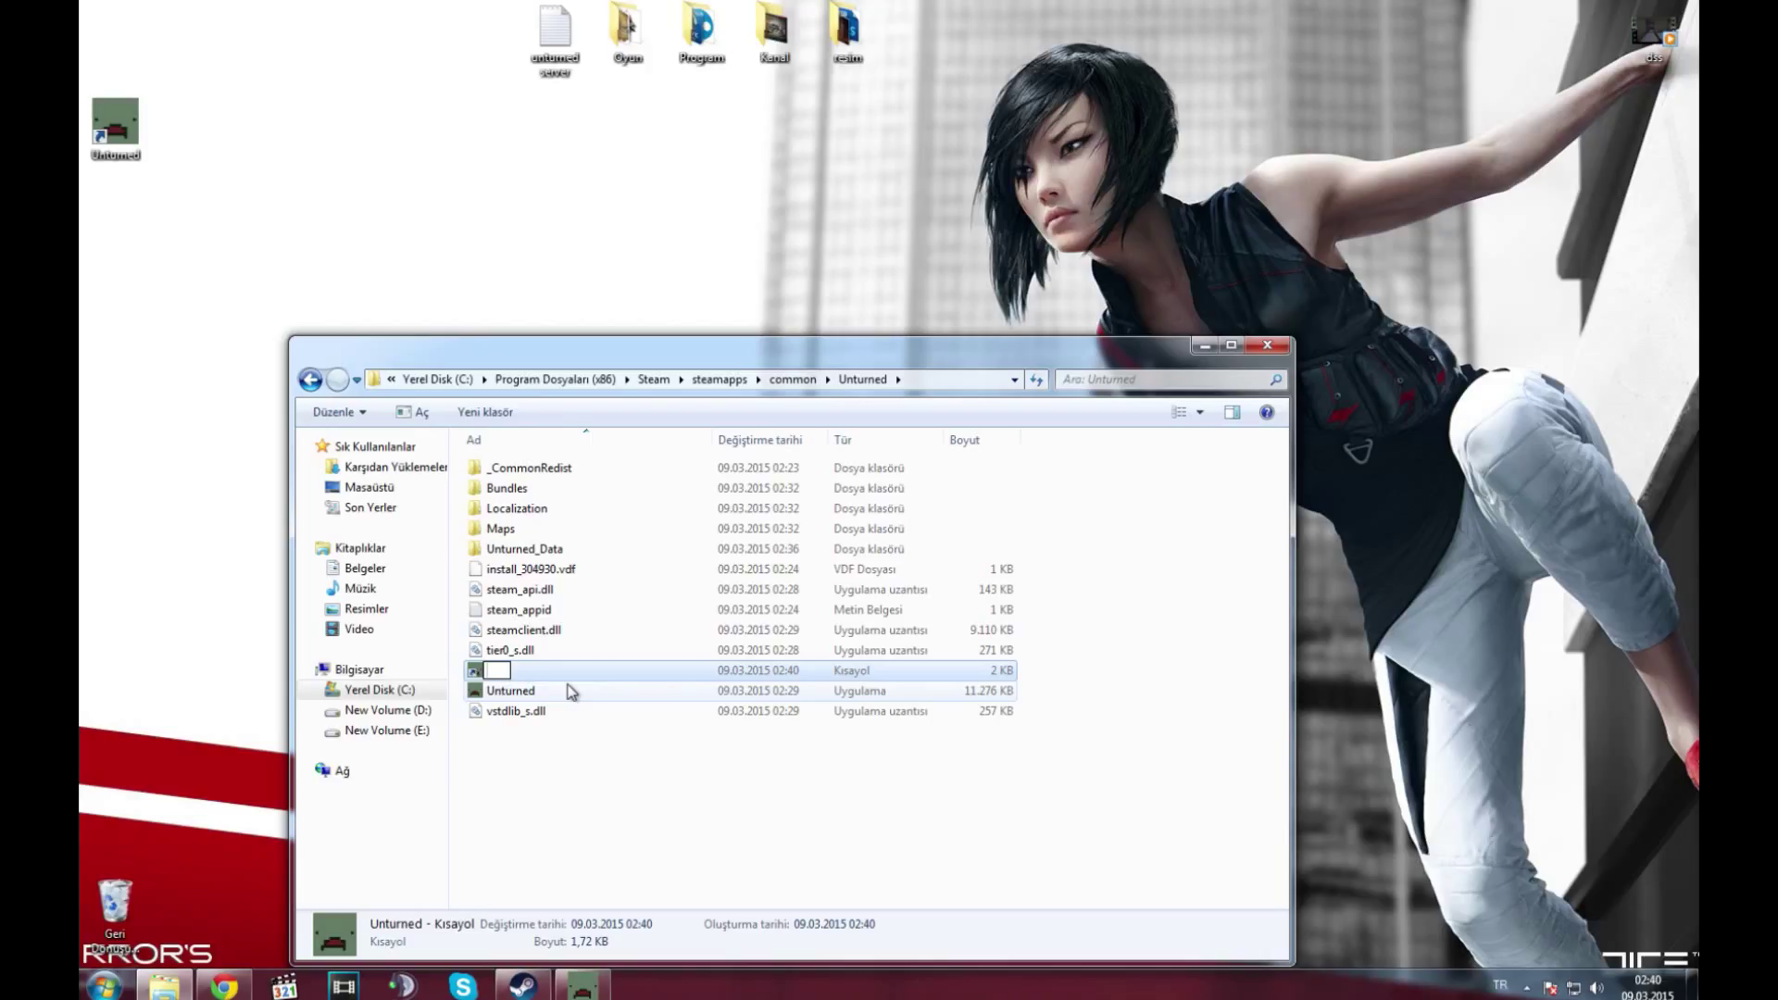
{"action": "type", "text": "oyuncu.exe"}
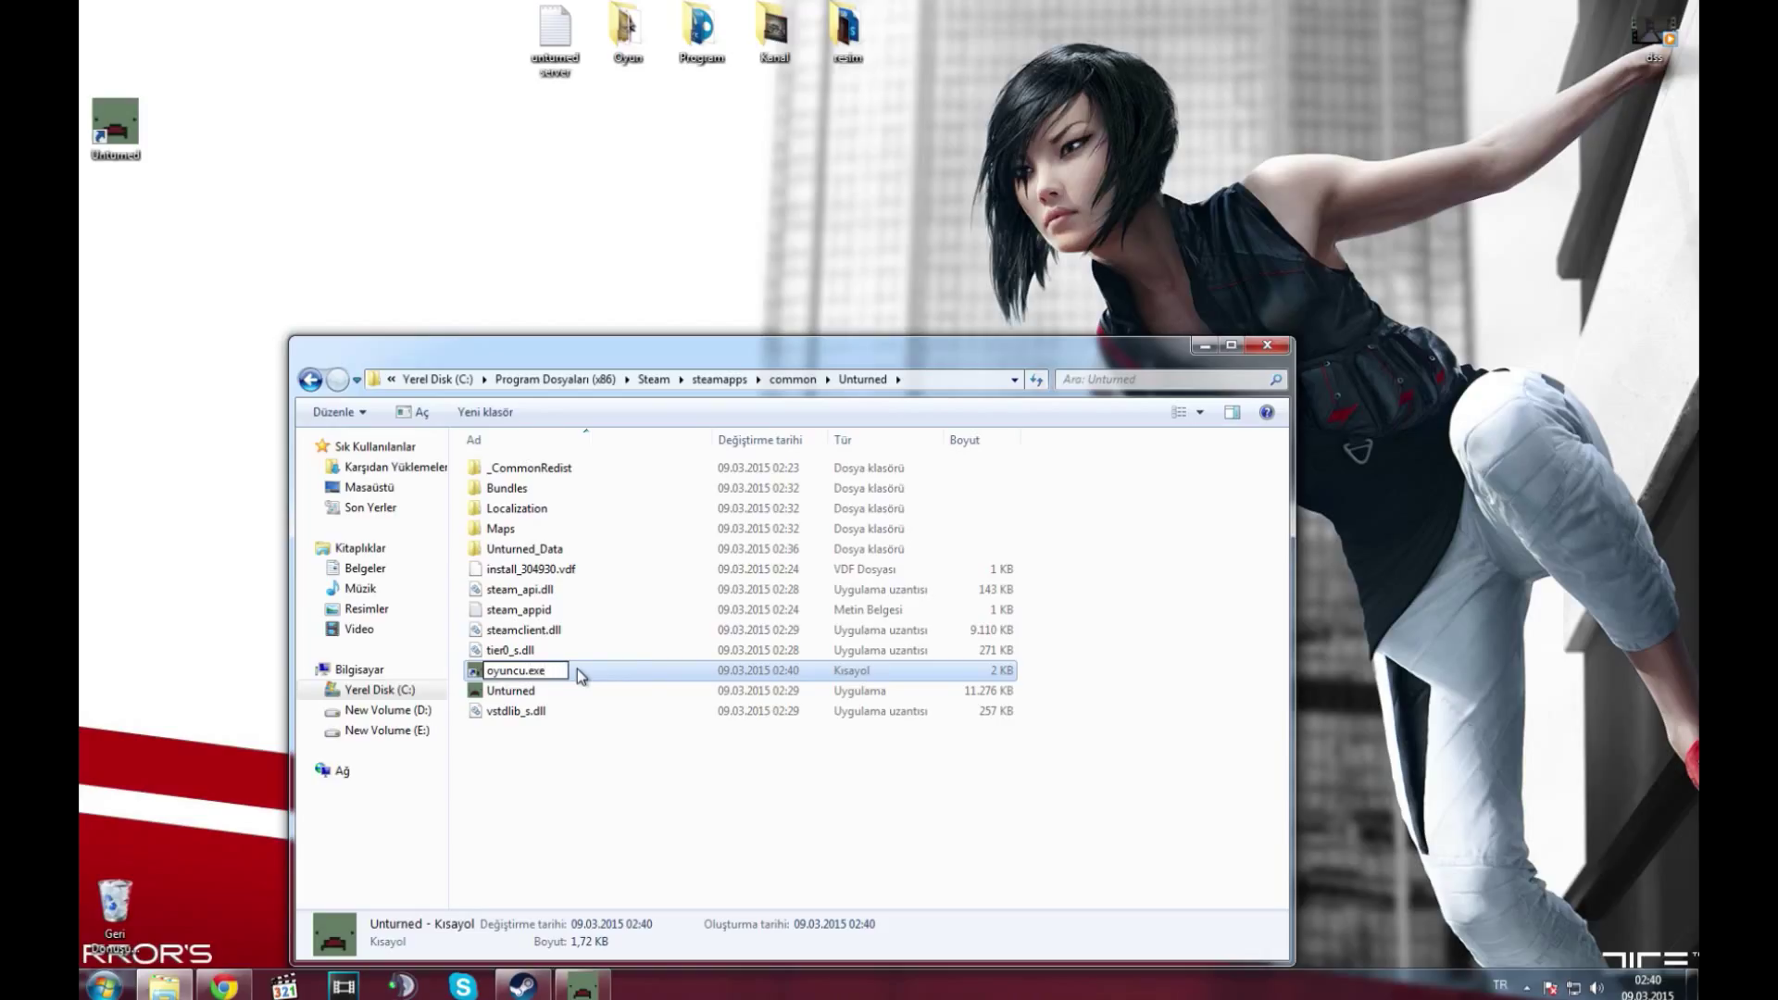
{"action": "key", "text": "Return"}
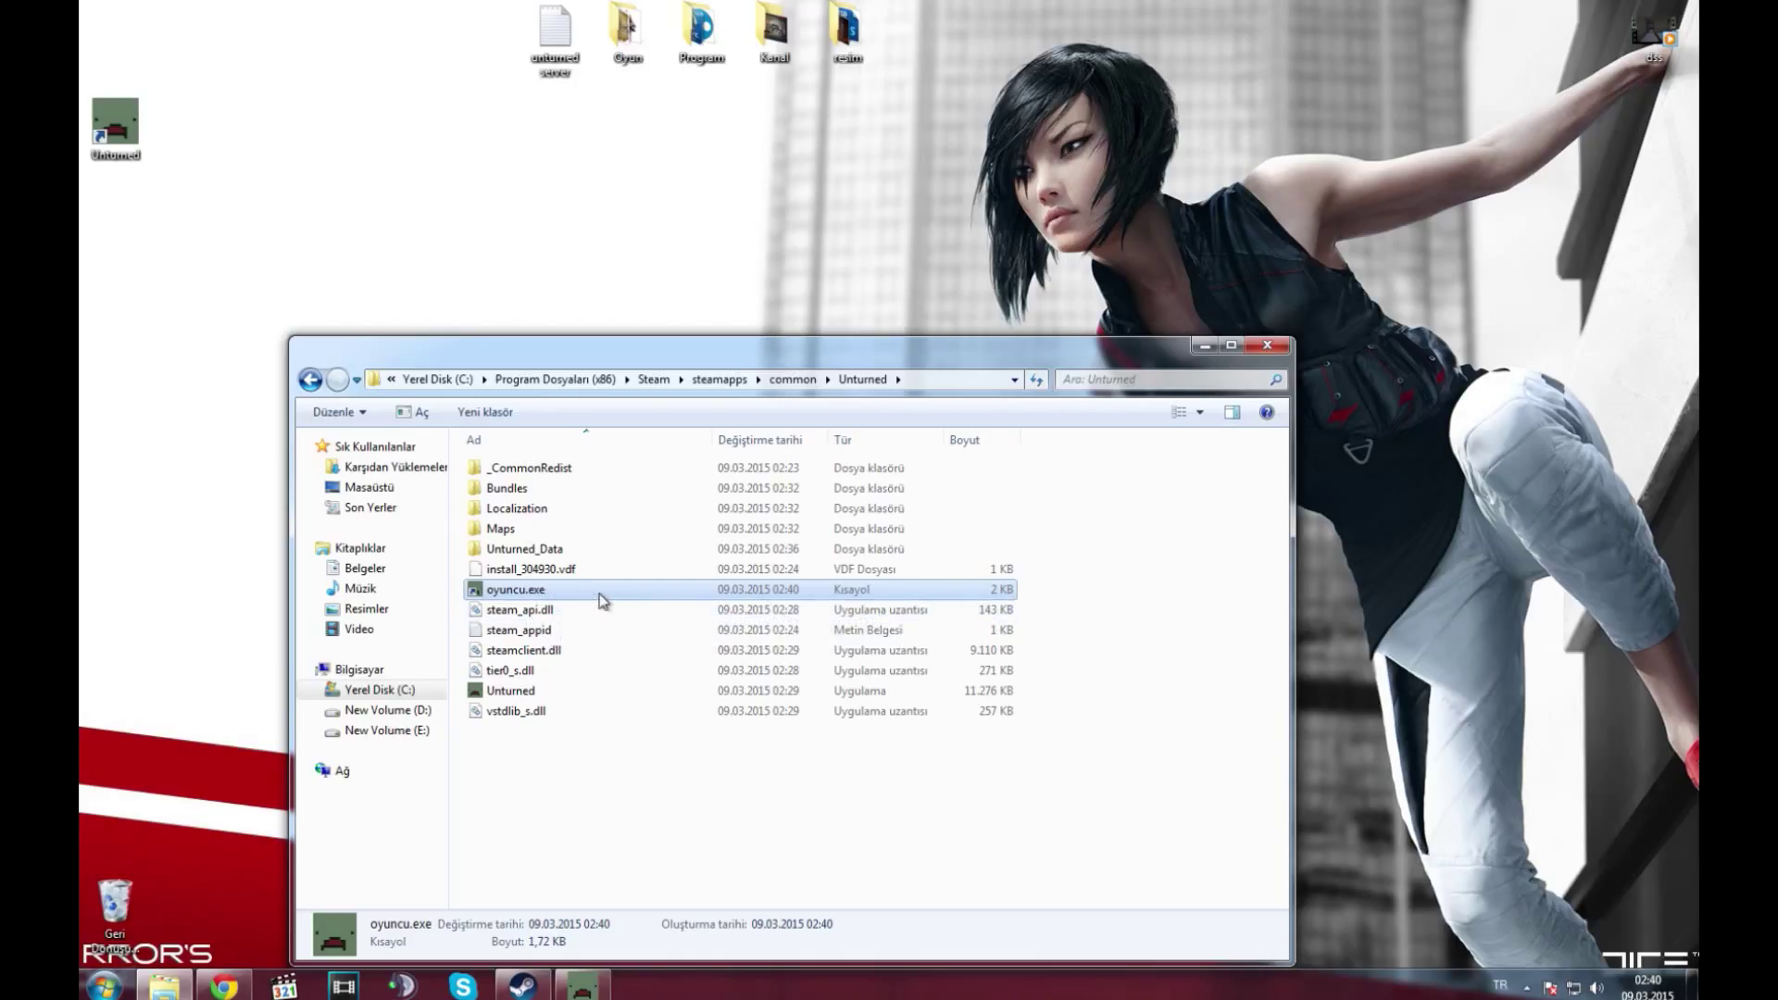
{"action": "left_click", "coordinate": [540, 602]}
Open the oyuncu.exe shortcut's Properties and minimize the folder window behind it
{"action": "right_click", "coordinate": [540, 589]}
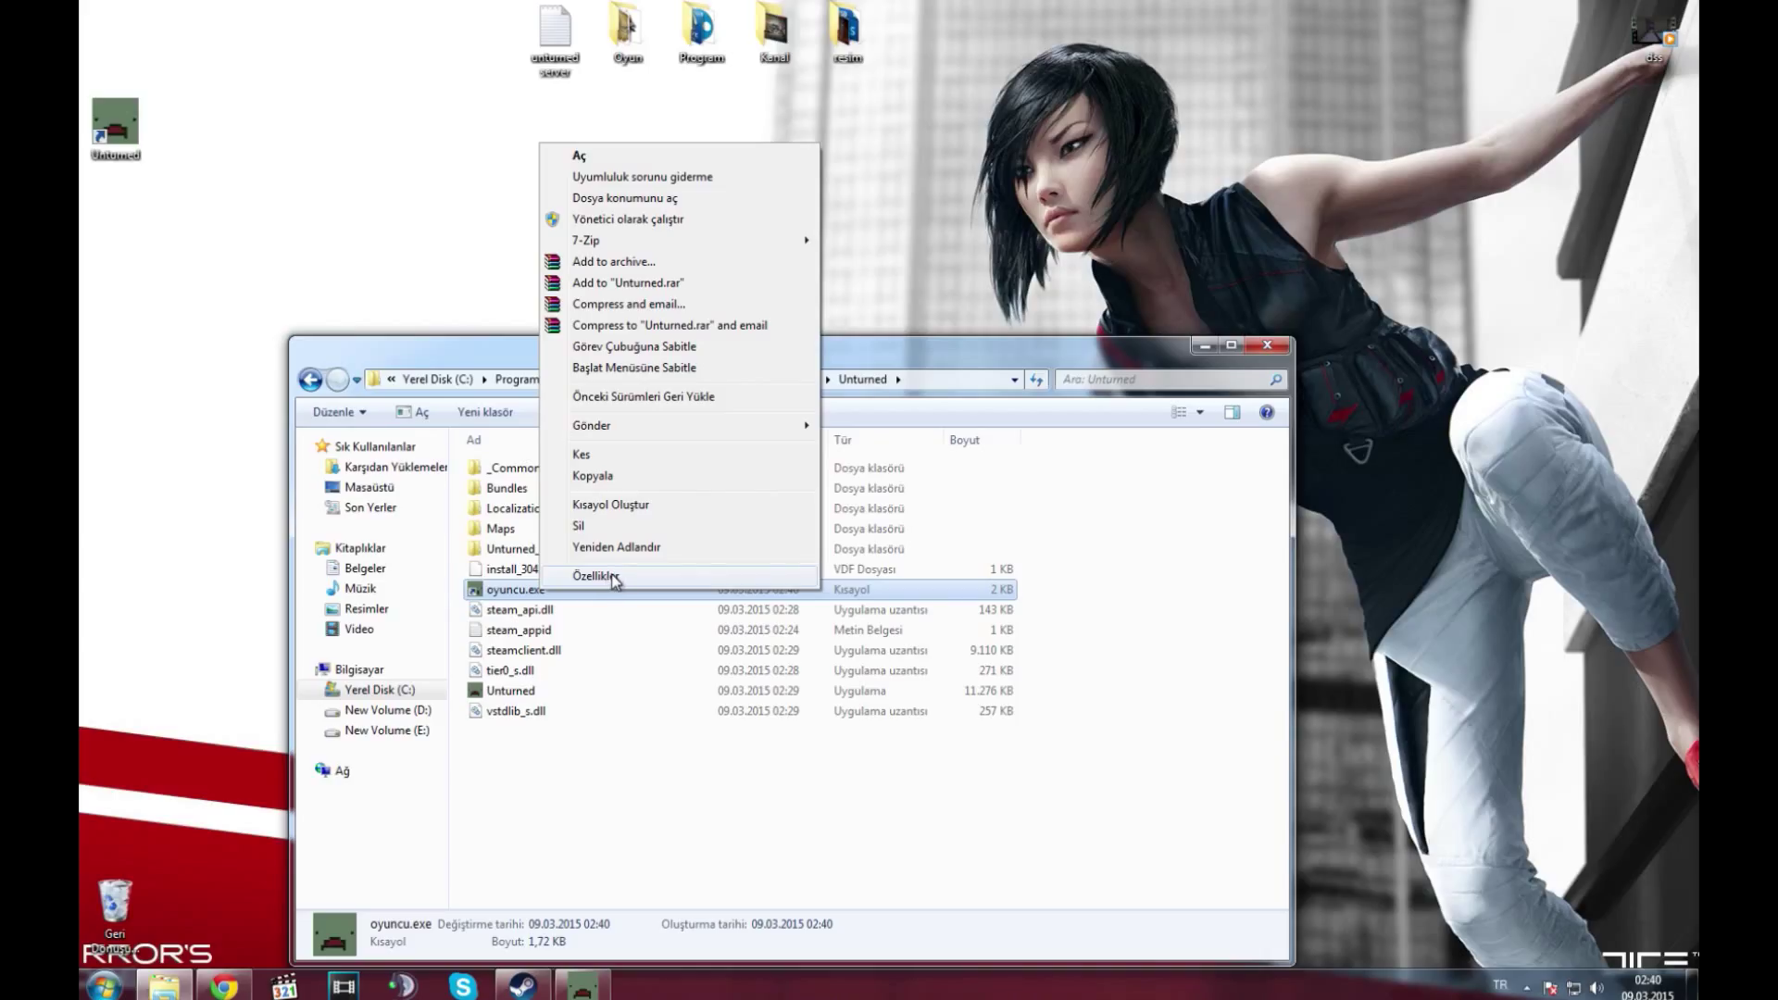
{"action": "left_click", "coordinate": [612, 576]}
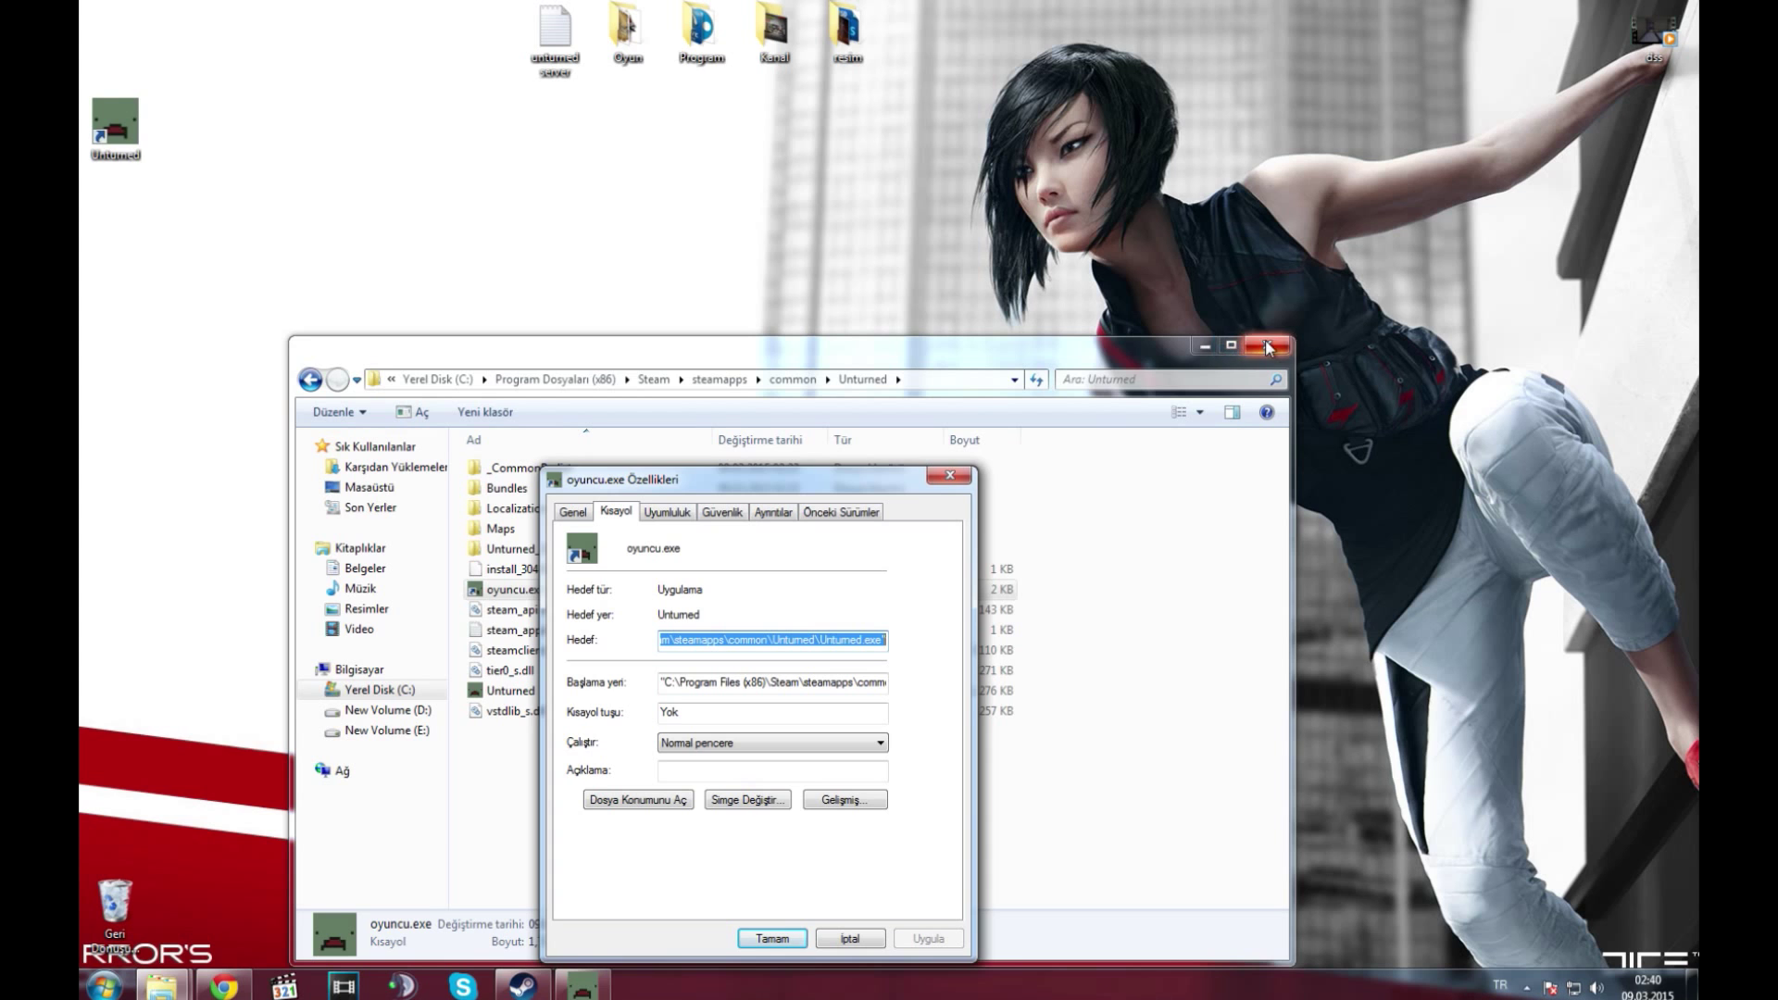
{"action": "left_click", "coordinate": [1205, 345]}
{"action": "left_click_drag", "start_coordinate": [732, 478], "coordinate": [916, 199]}
{"action": "double_click", "coordinate": [554, 37]}
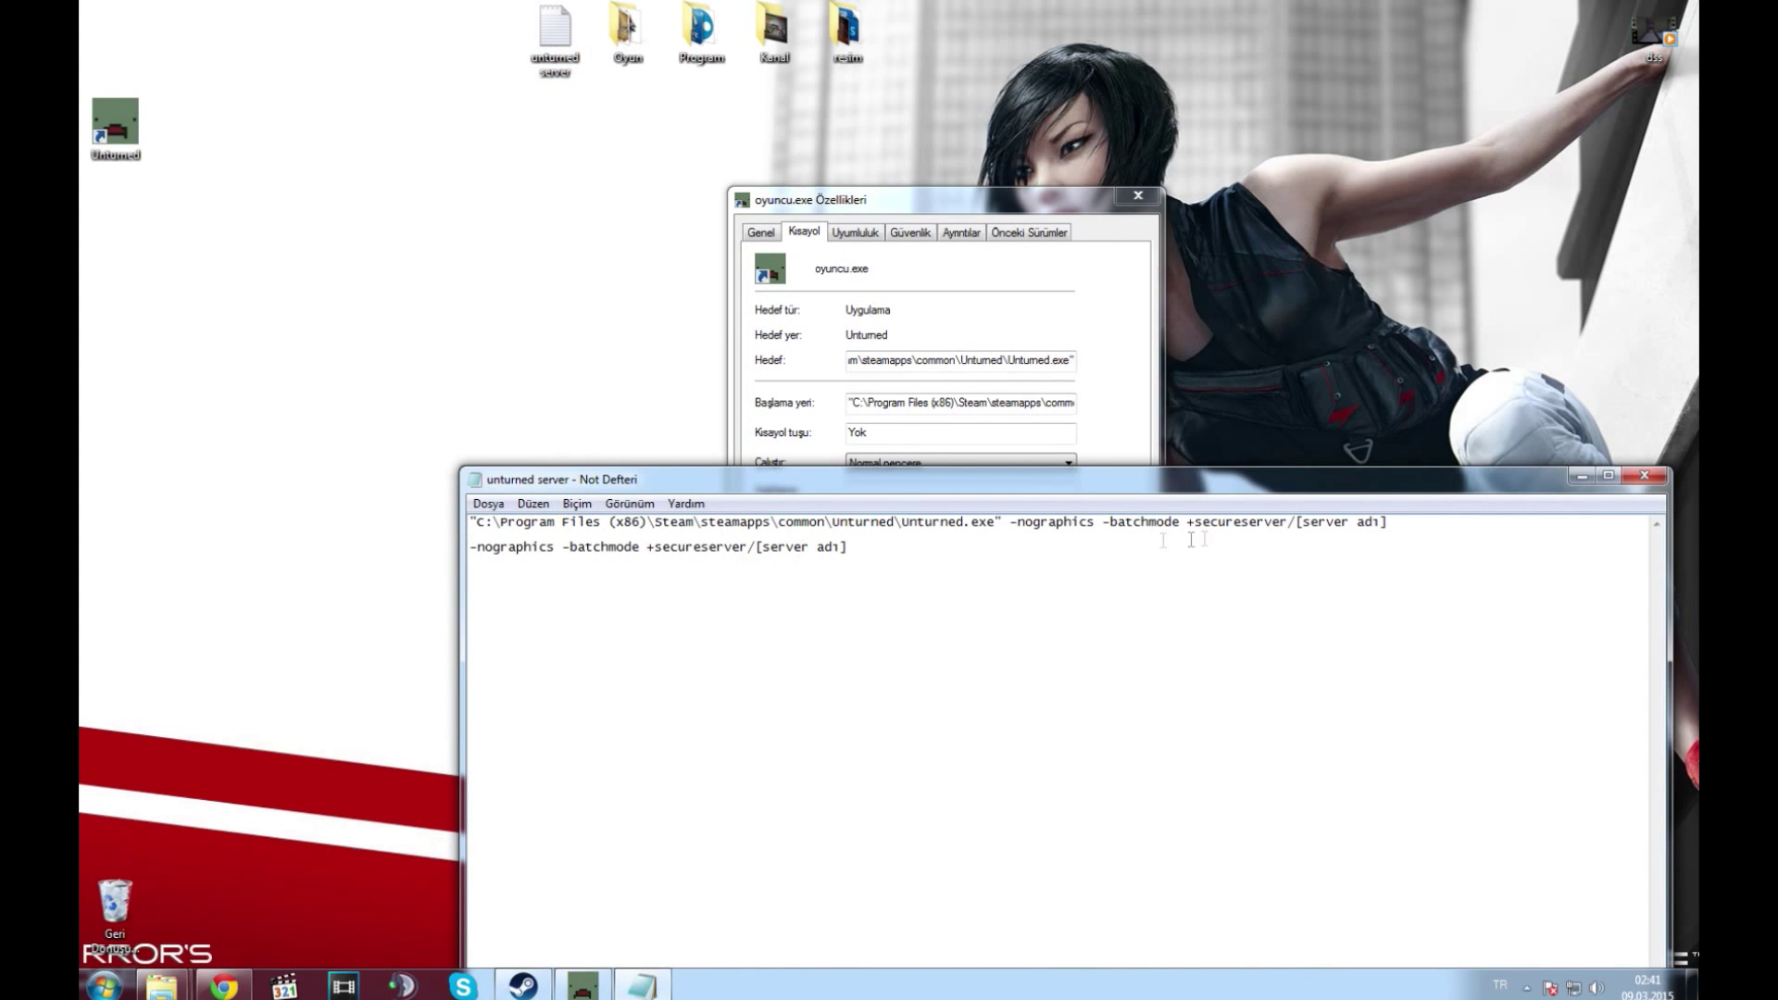
Copy the launch options from the first and second lines of the server notes
{"action": "left_click_drag", "start_coordinate": [1399, 526], "coordinate": [462, 520]}
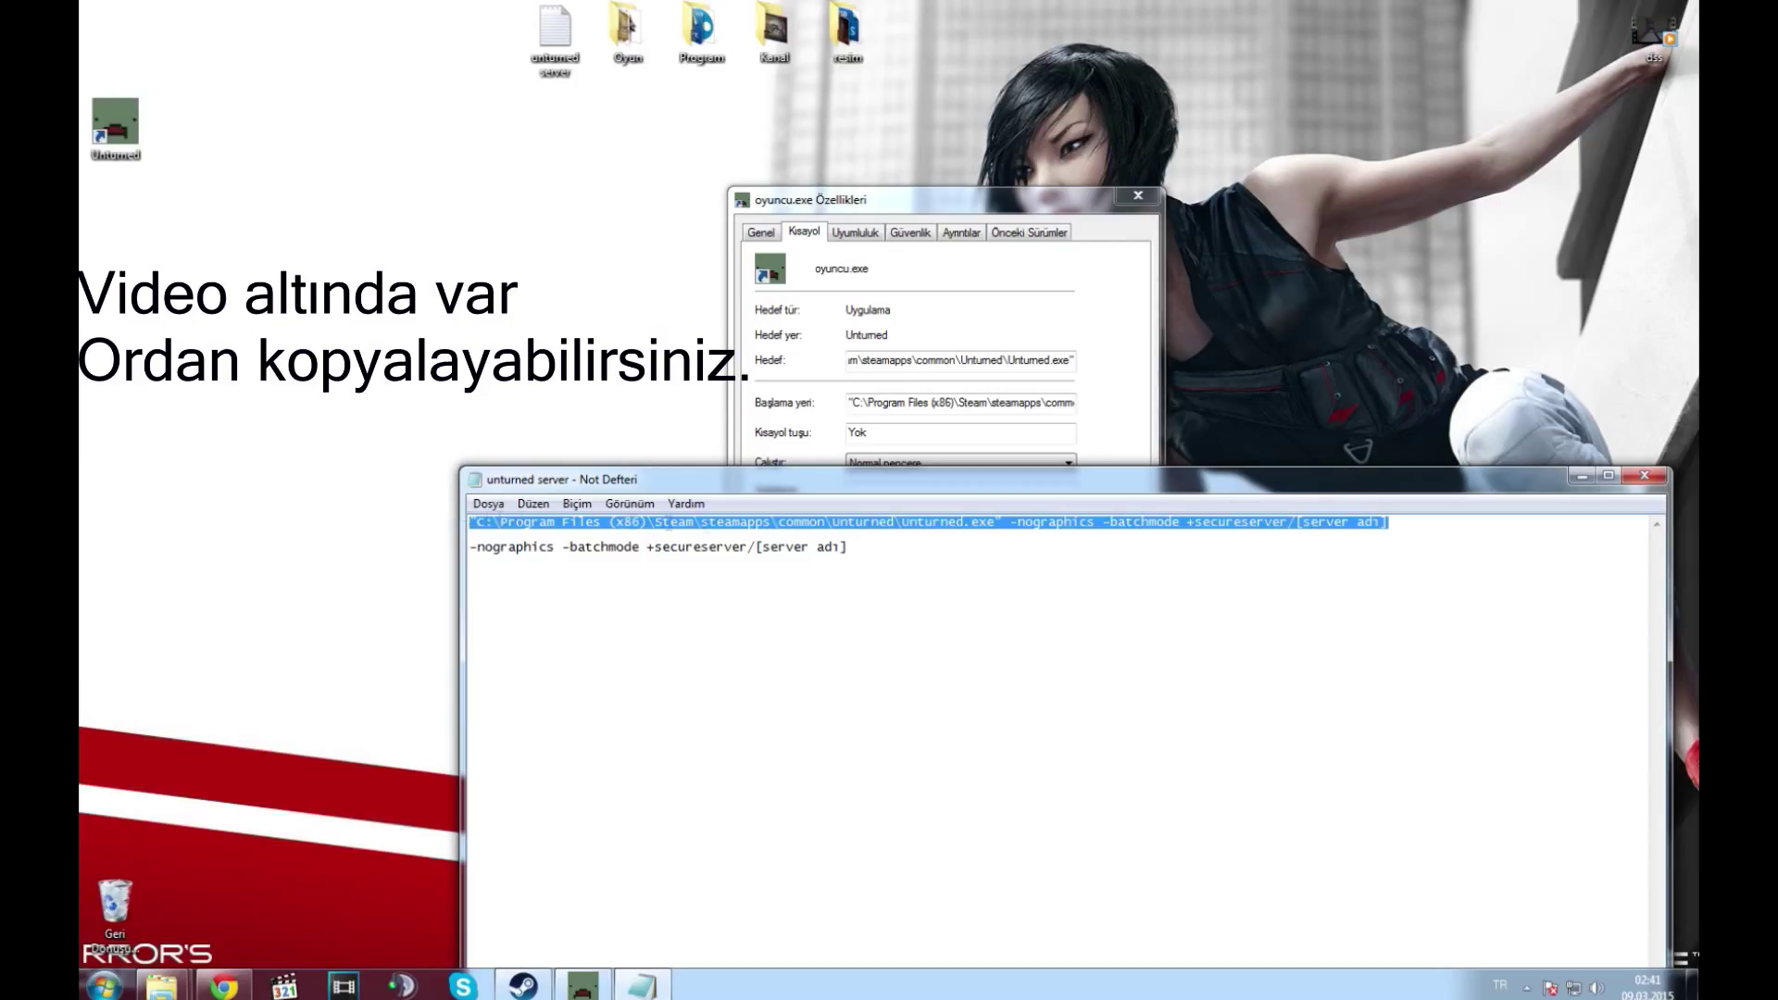
{"action": "right_click", "coordinate": [1199, 528]}
{"action": "left_click", "coordinate": [1250, 591]}
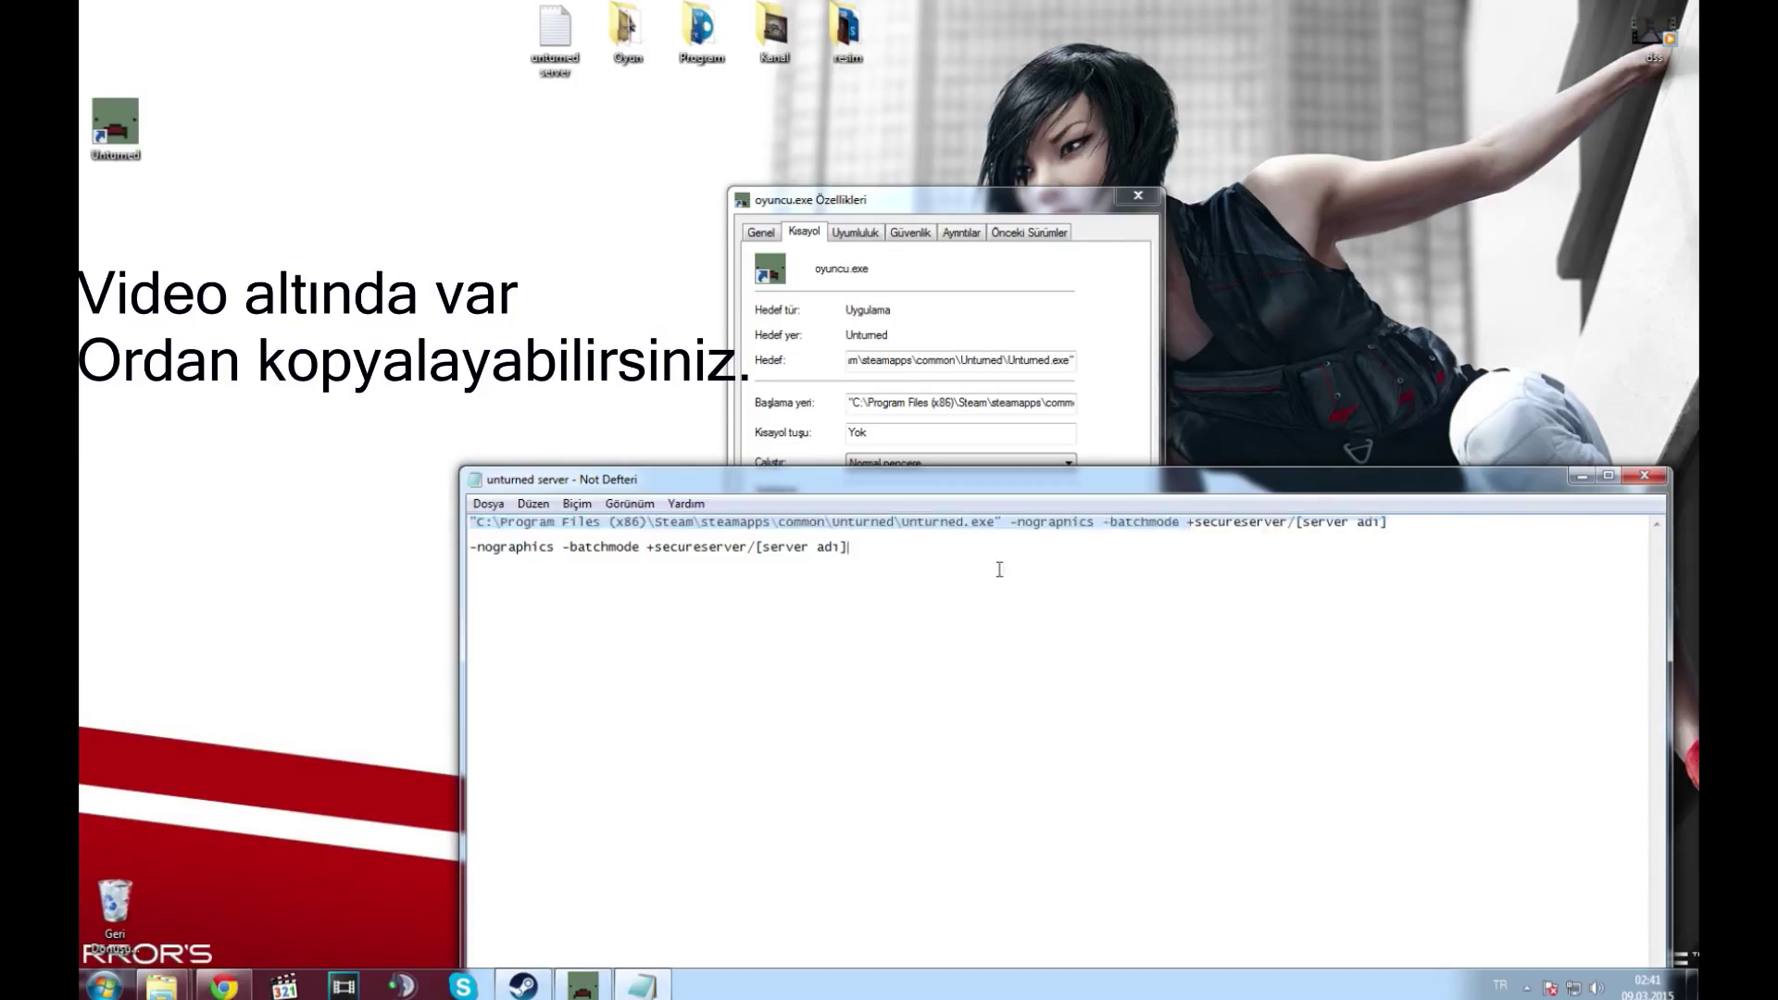
{"action": "left_click", "coordinate": [861, 566]}
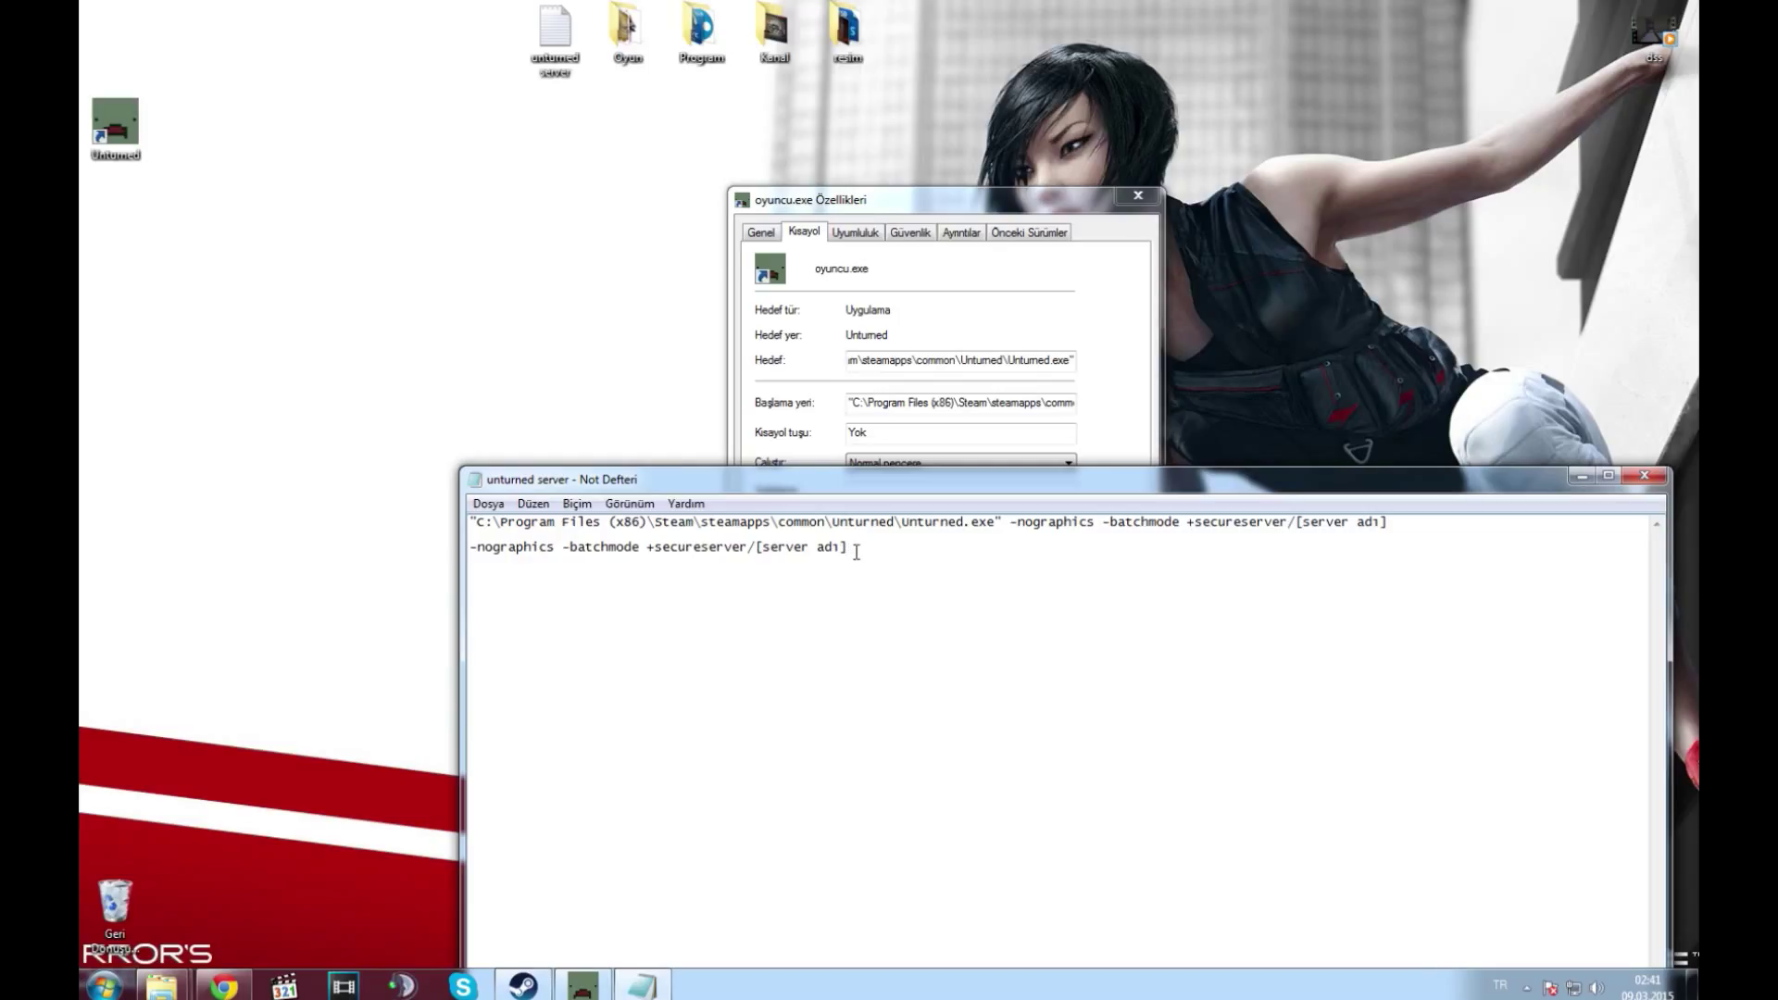
{"action": "left_click_drag", "start_coordinate": [856, 552], "coordinate": [470, 543]}
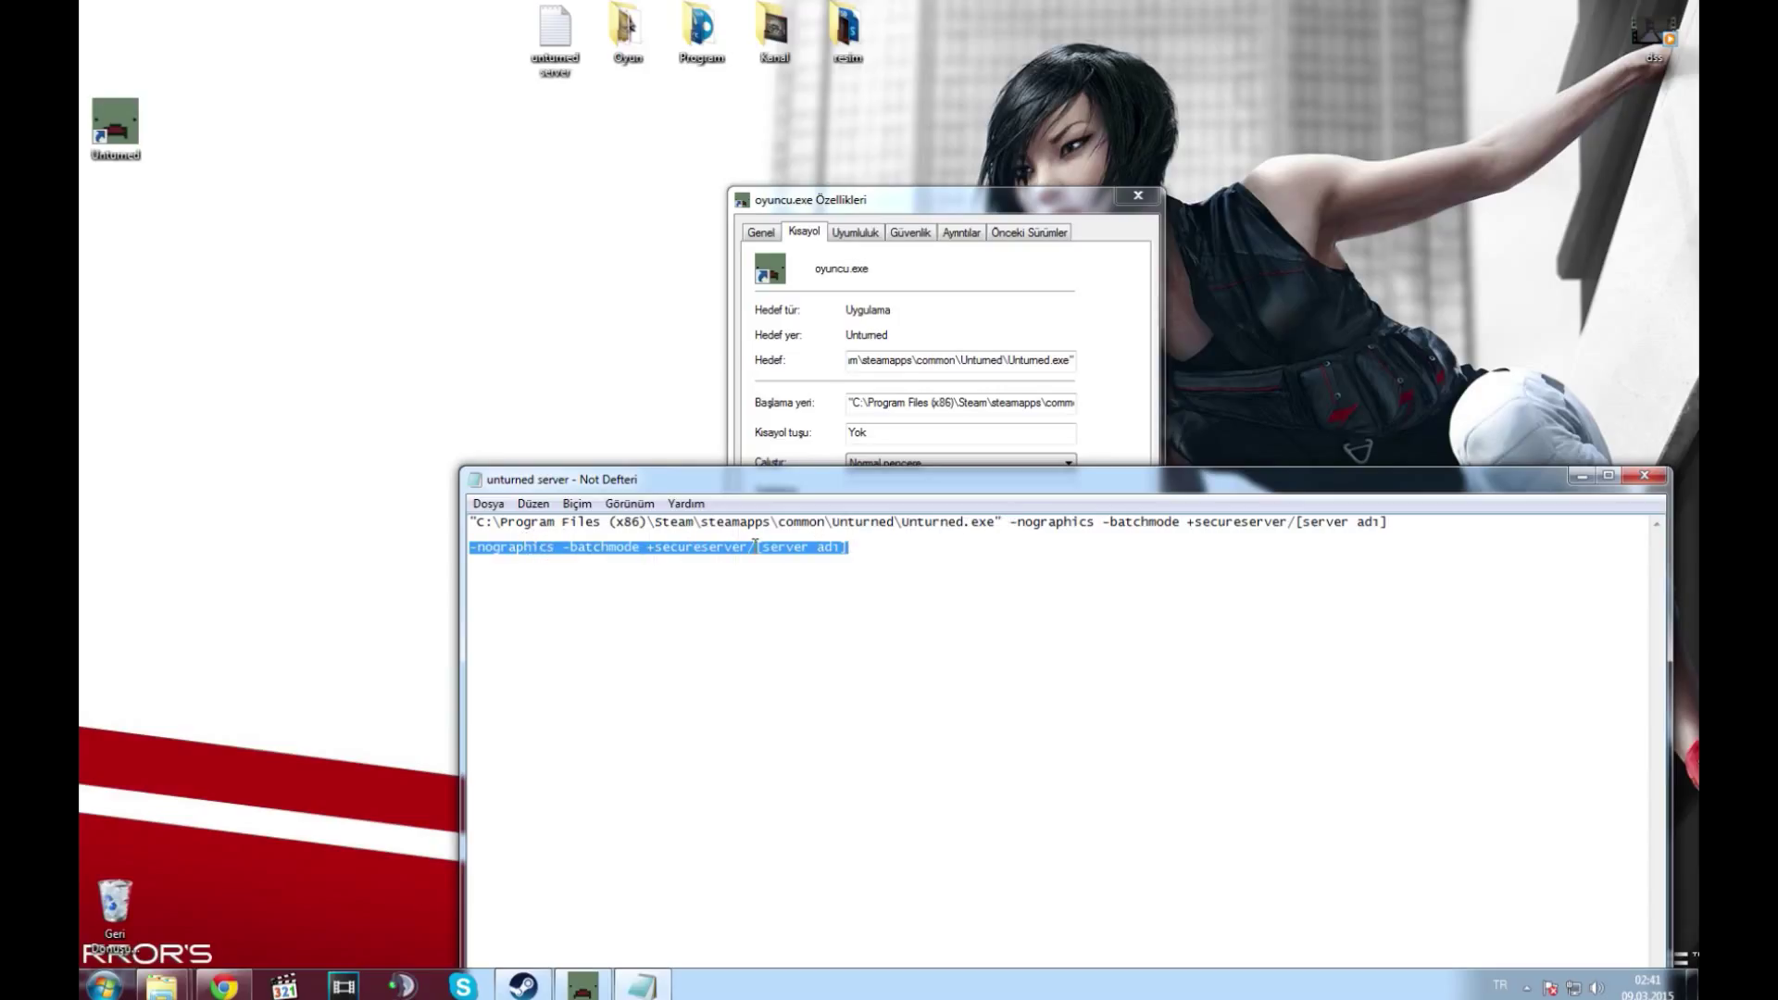
{"action": "key", "text": "ctrl+c"}
{"action": "left_click", "coordinate": [1391, 539]}
Copy the full first line with the quoted Unturned.exe path and server parameters
{"action": "left_click_drag", "start_coordinate": [1389, 523], "coordinate": [467, 523]}
{"action": "right_click", "coordinate": [503, 521]}
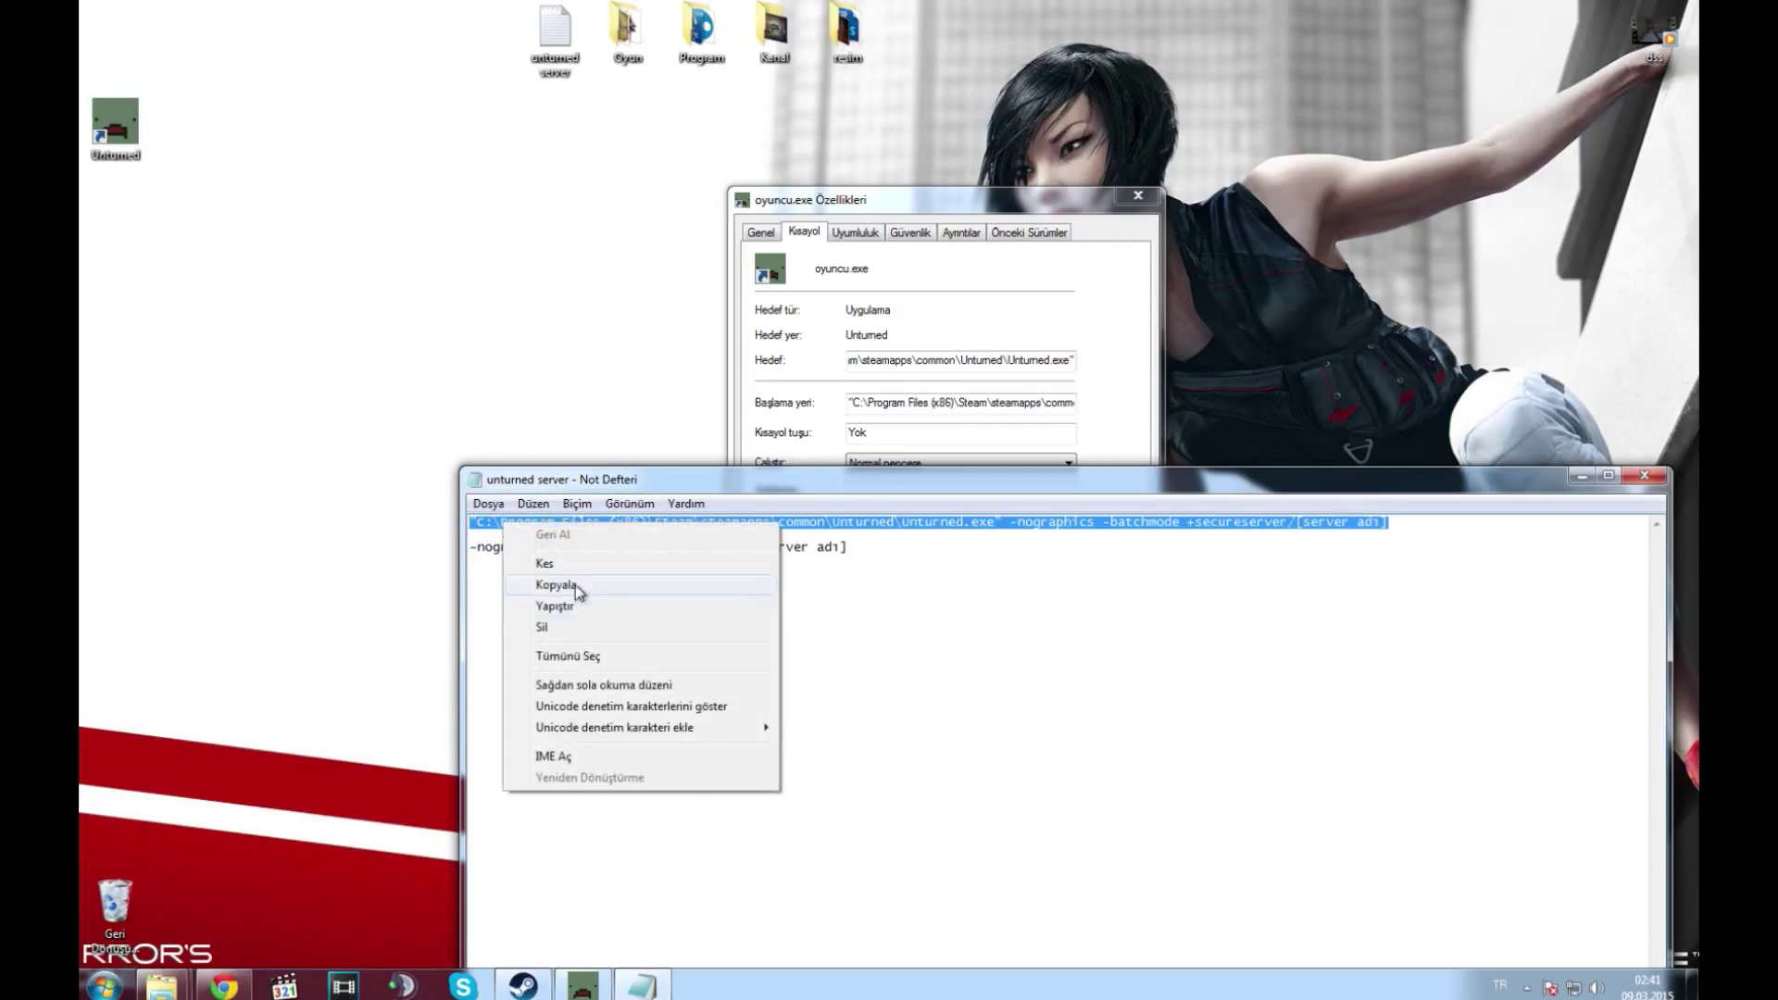
{"action": "left_click", "coordinate": [571, 583]}
{"action": "left_click", "coordinate": [1581, 476]}
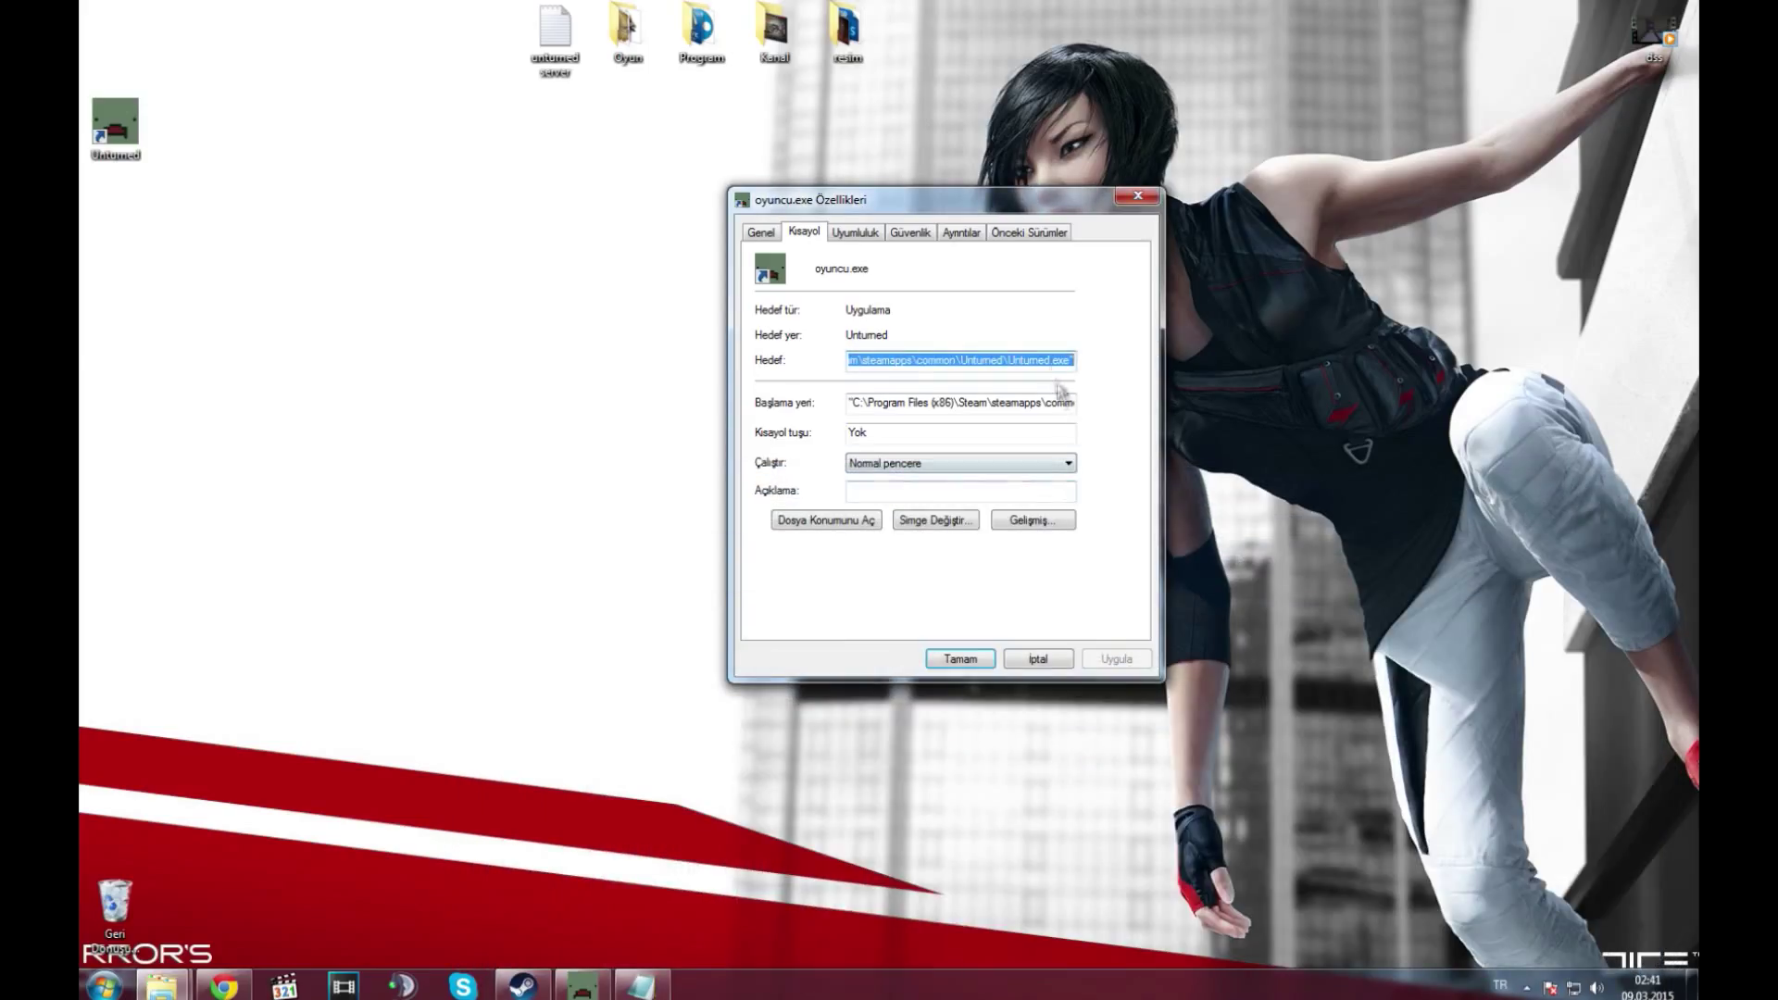
Paste the launch line into the Hedef field, set +secureserver/oyuncu, and apply with Tamam
{"action": "key", "text": "ctrl+v"}
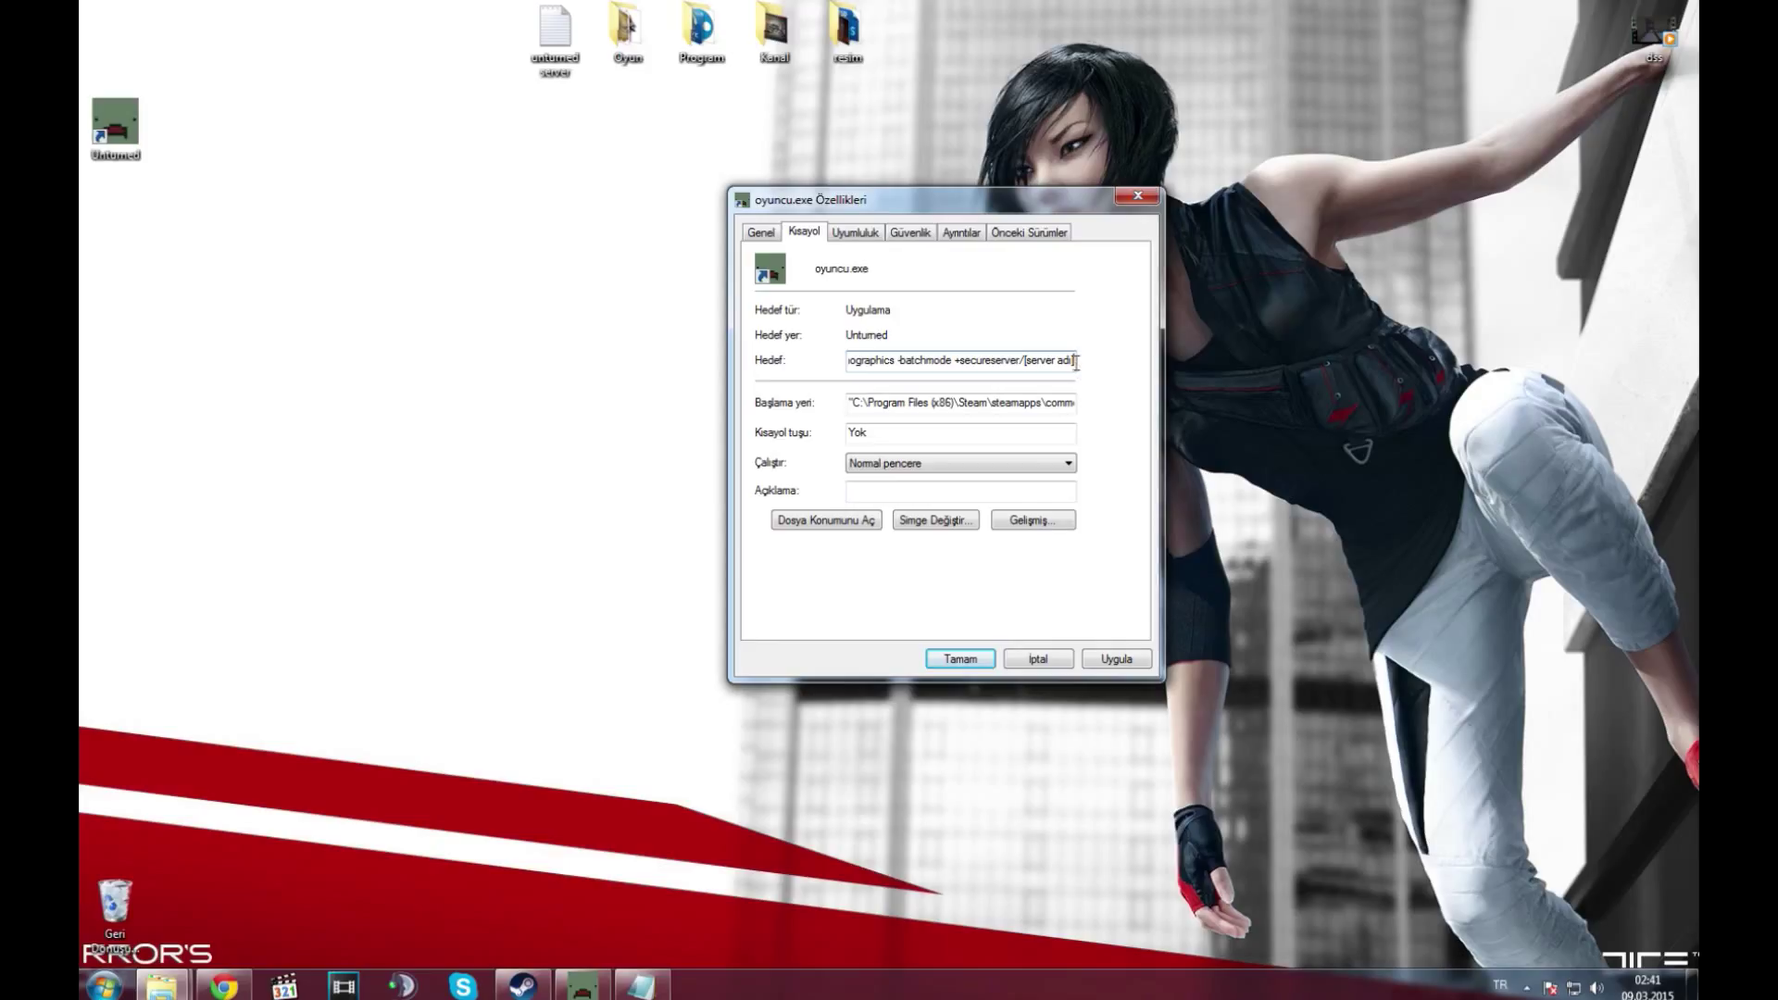
{"action": "key", "text": "Home"}
{"action": "left_click_drag", "start_coordinate": [1076, 362], "coordinate": [1076, 362]}
{"action": "left_click", "coordinate": [1076, 362]}
{"action": "type", "text": "oyuncu"}
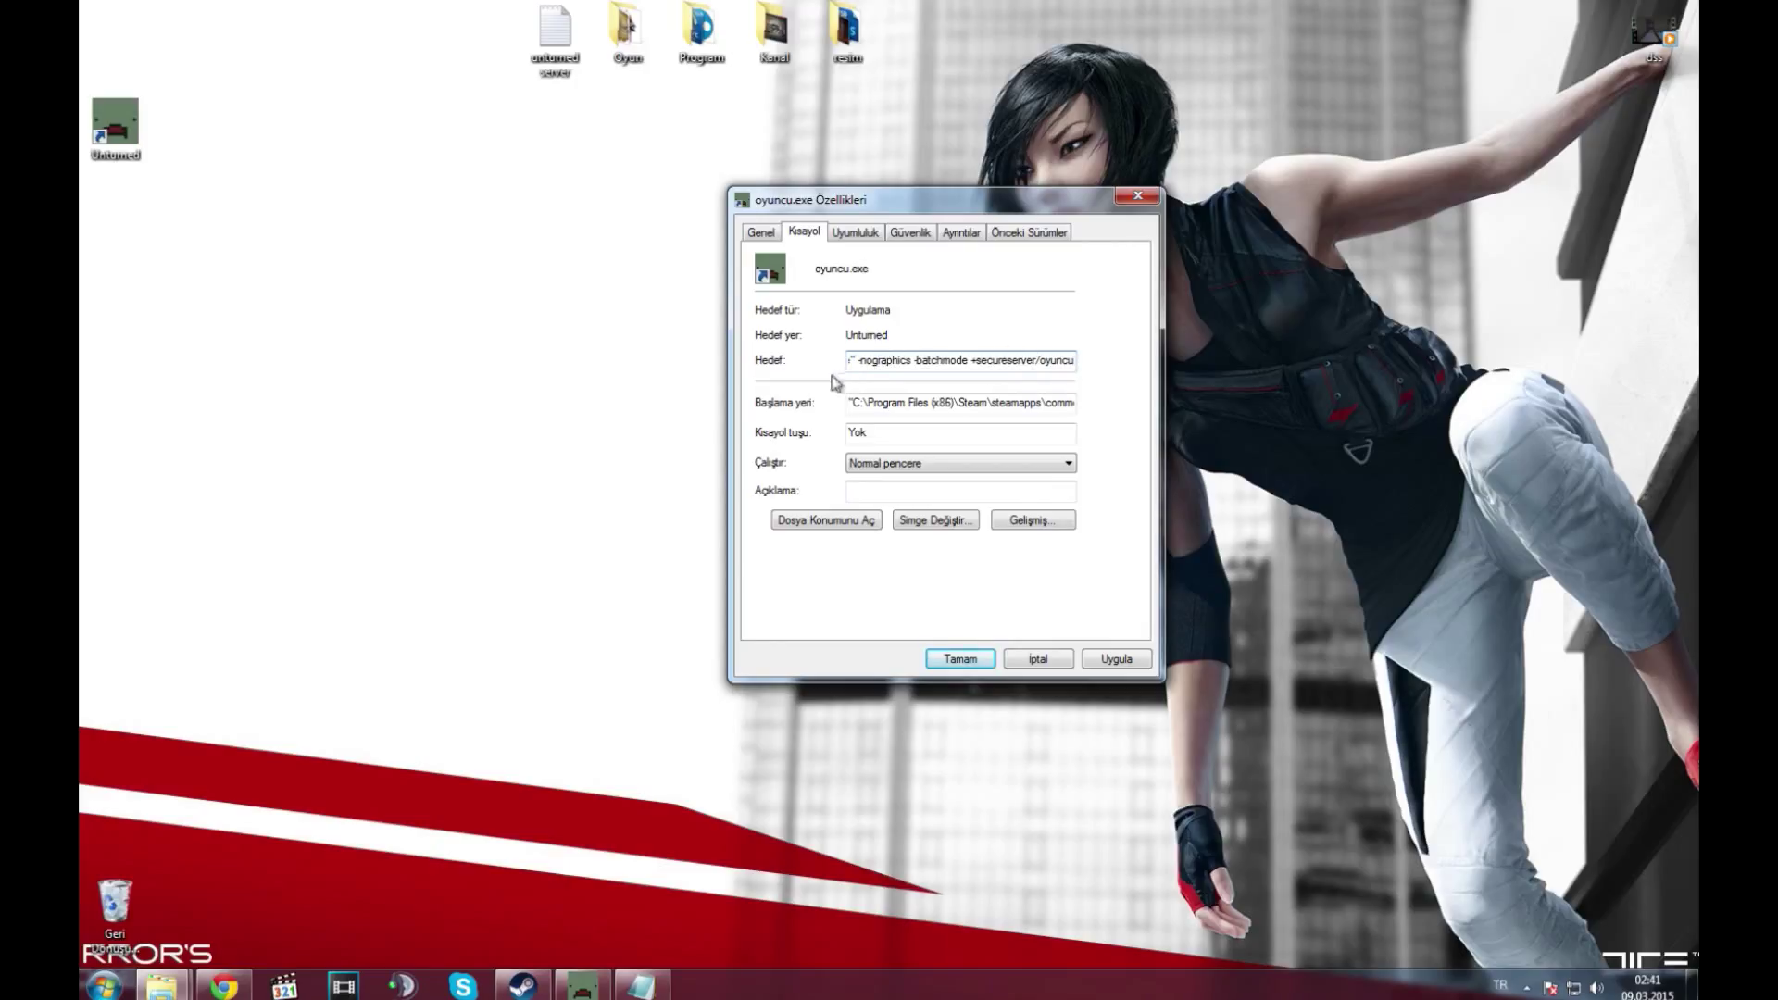
{"action": "left_click", "coordinate": [1118, 659]}
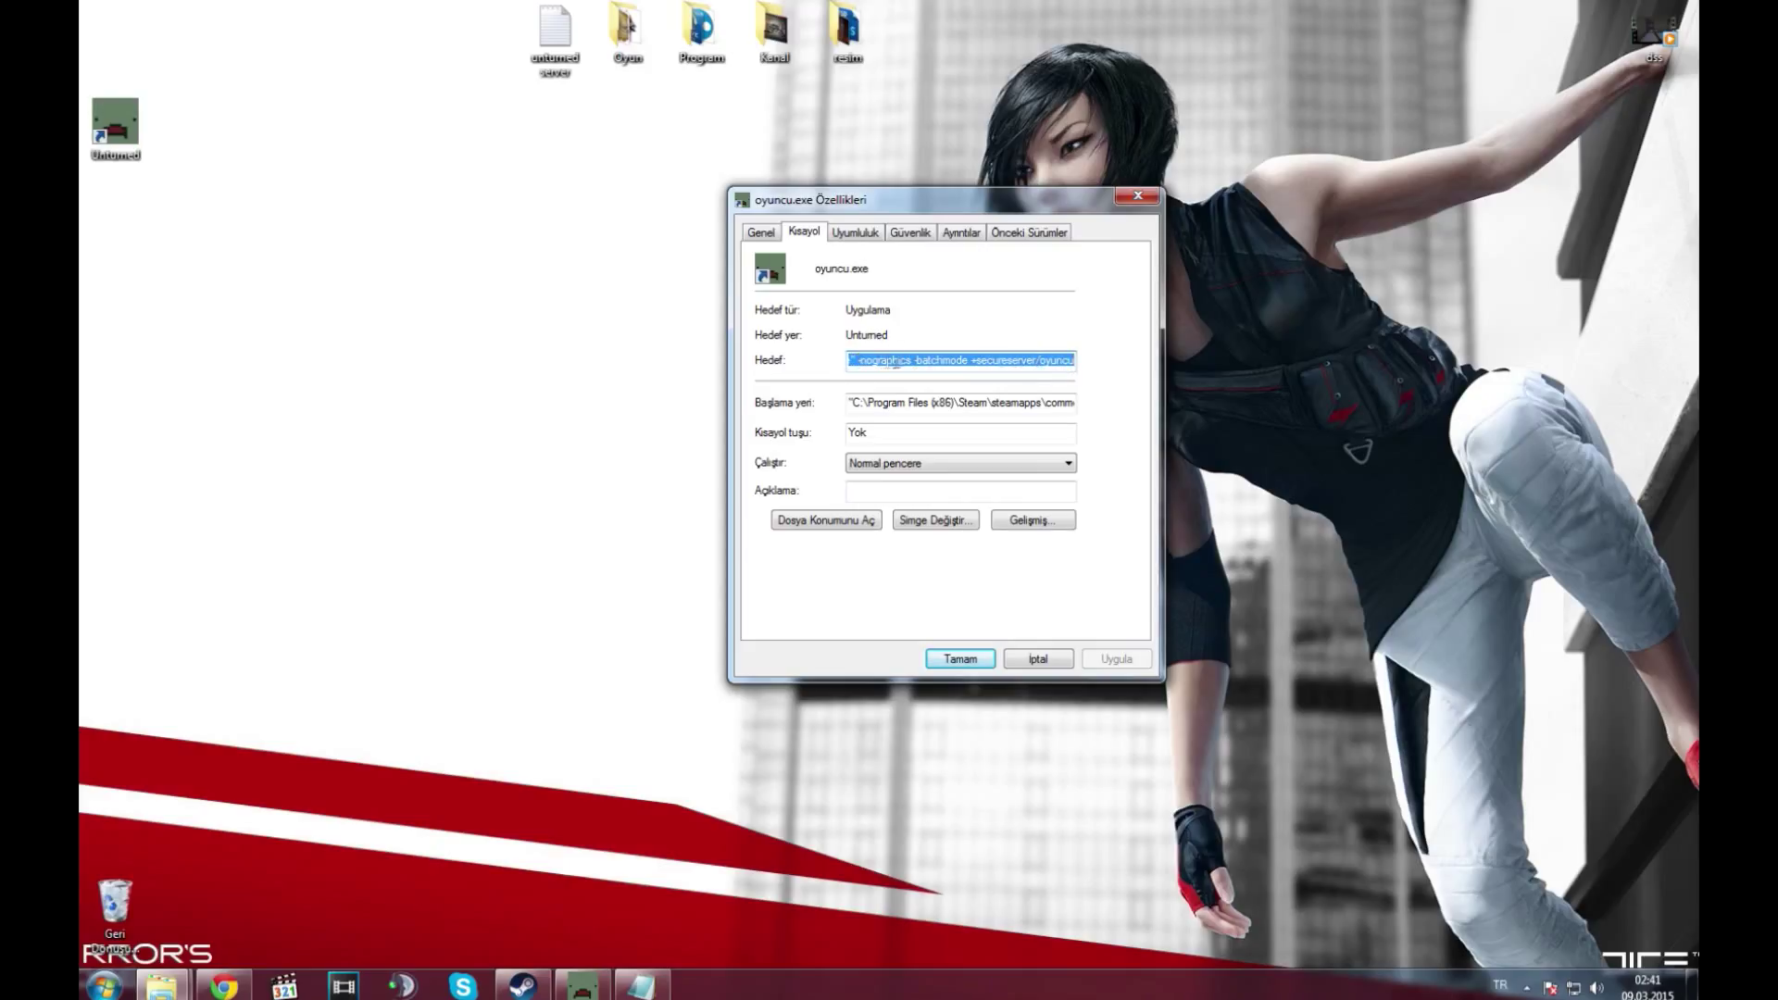
{"action": "left_click", "coordinate": [974, 658]}
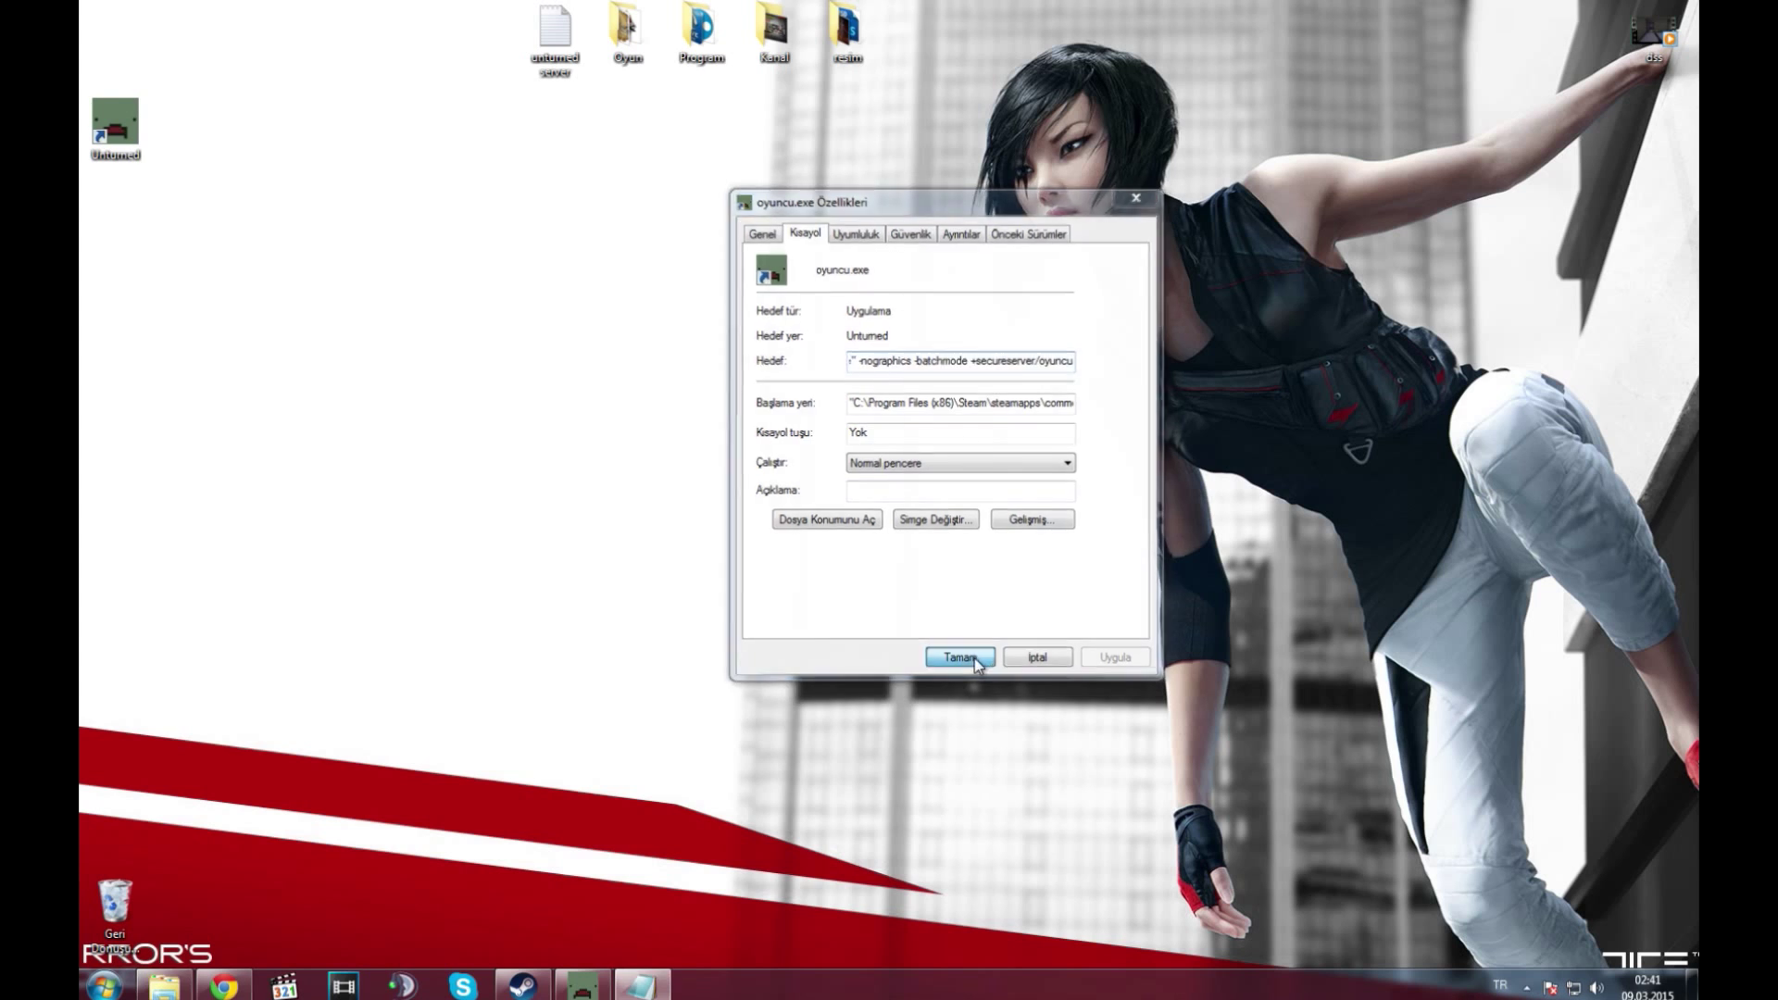
Launch oyuncu.exe once to generate the Servers folder, then stop it with shutdown
{"action": "left_click", "coordinate": [166, 986]}
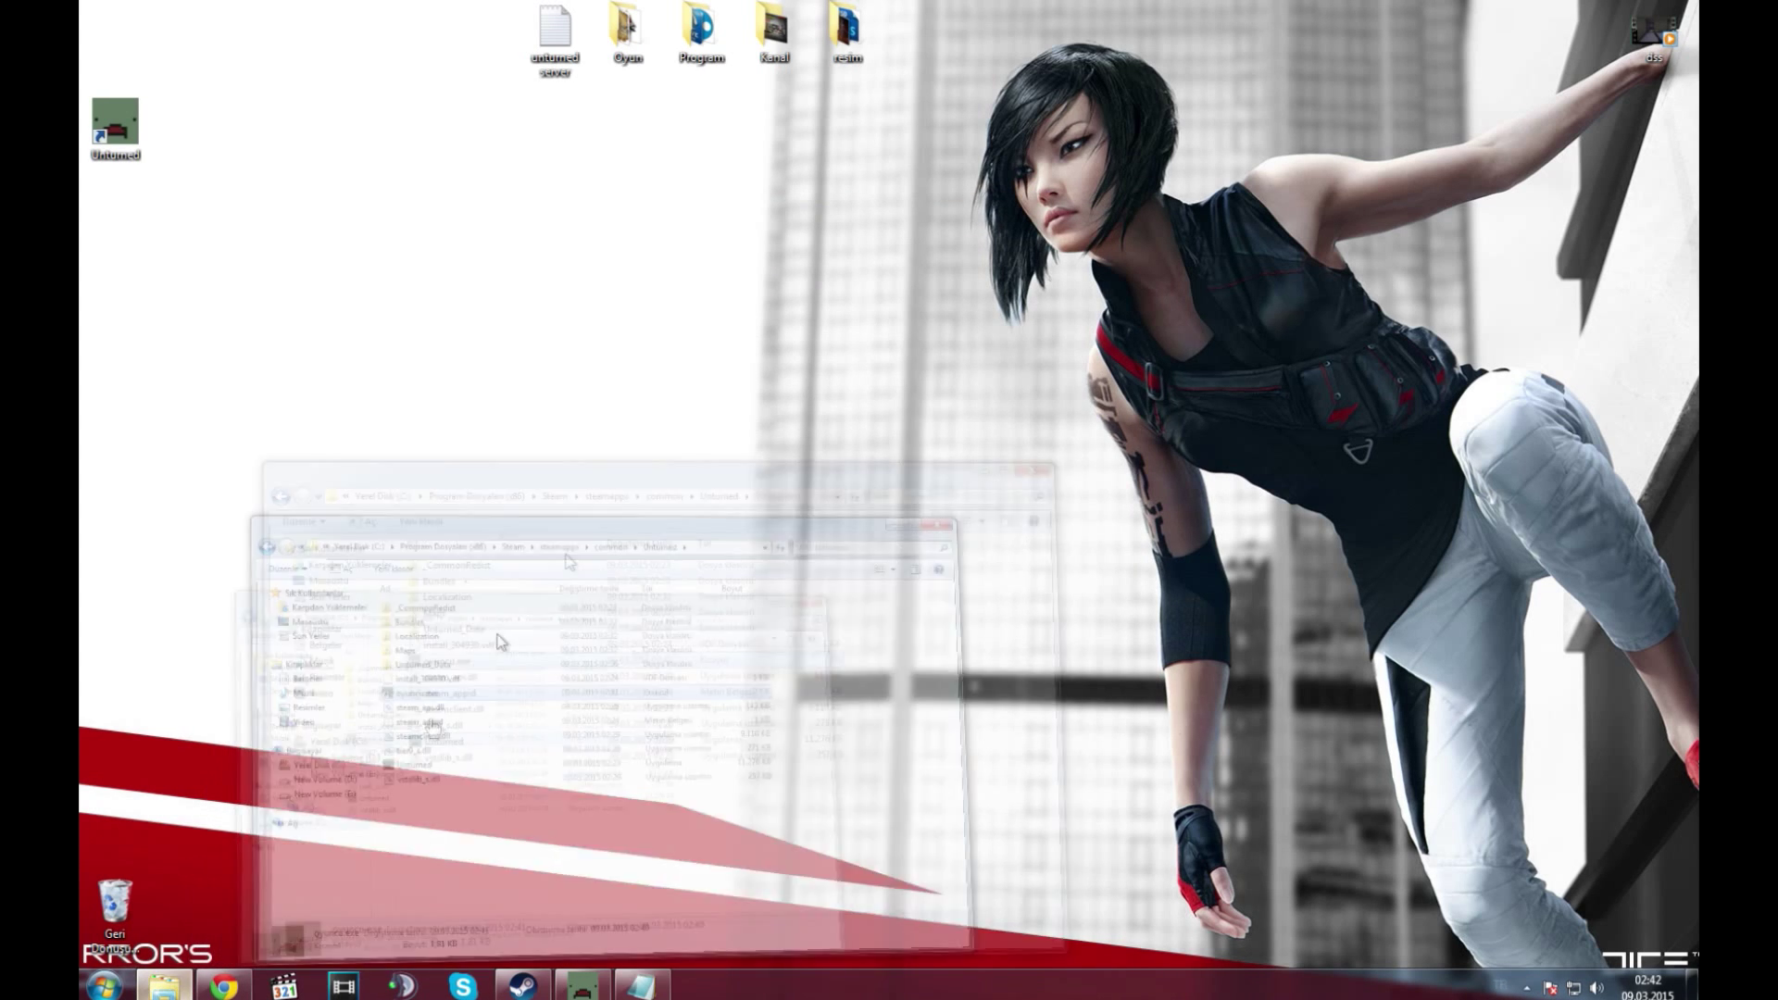
{"action": "left_click", "coordinate": [532, 549]}
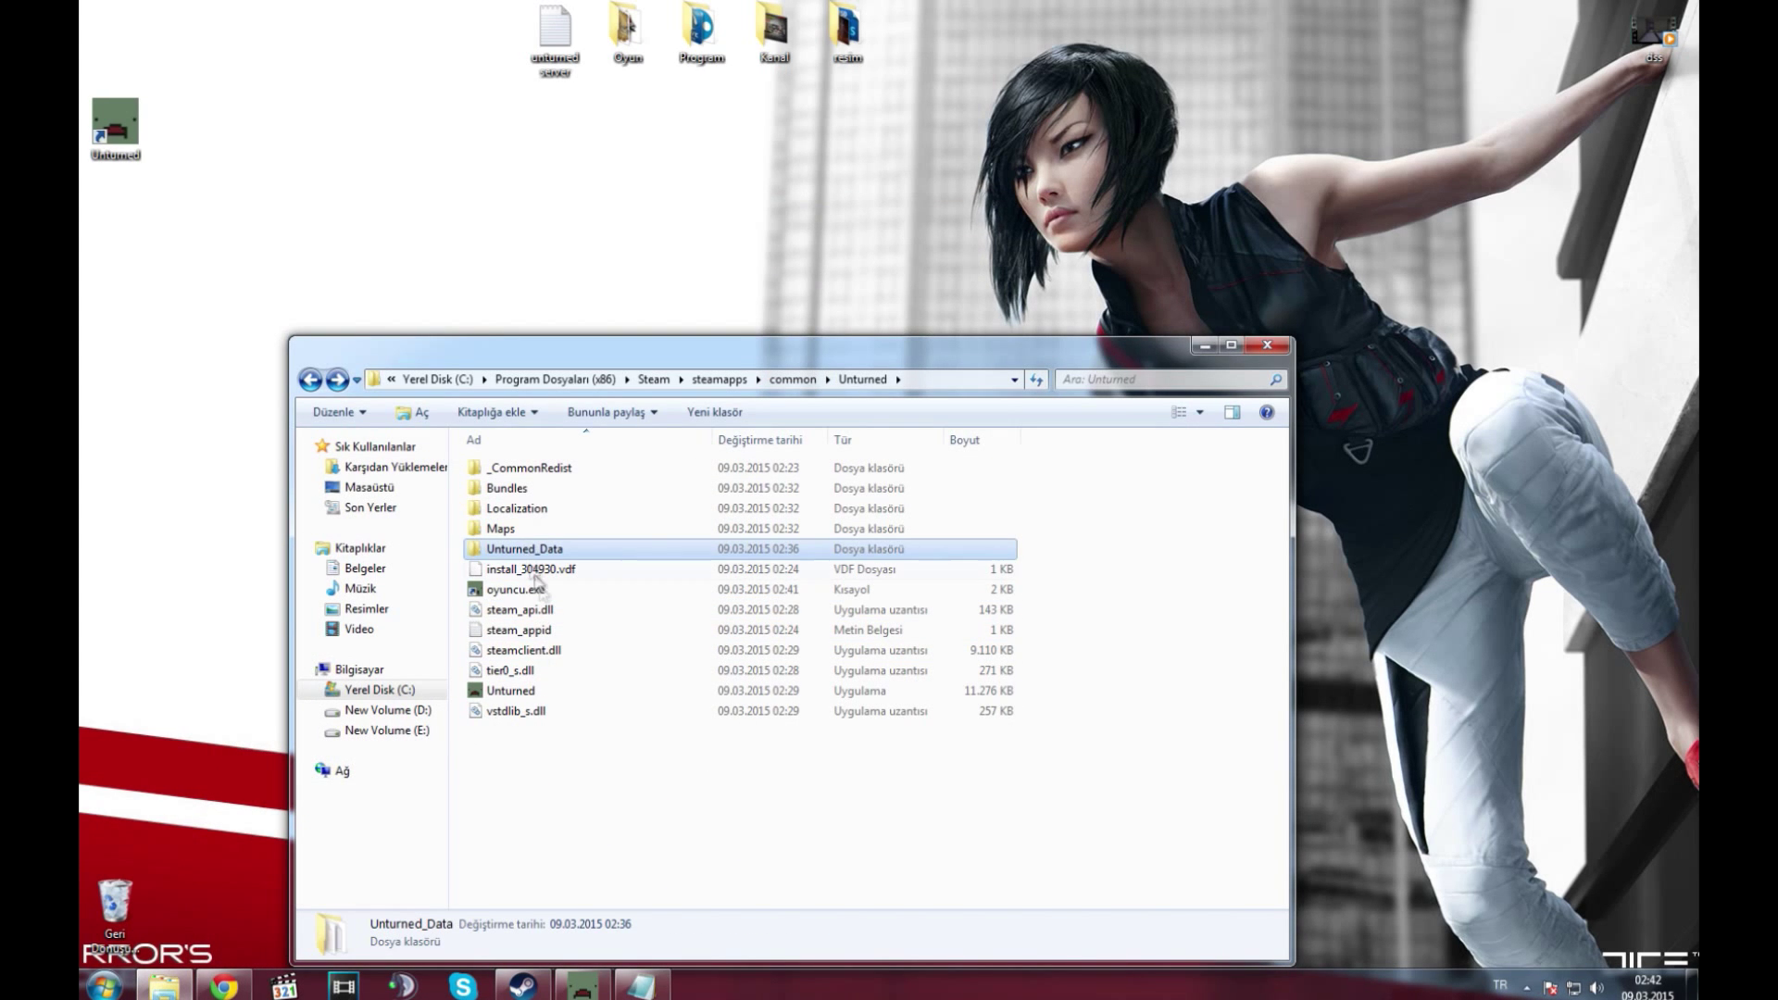
{"action": "double_click", "coordinate": [532, 591]}
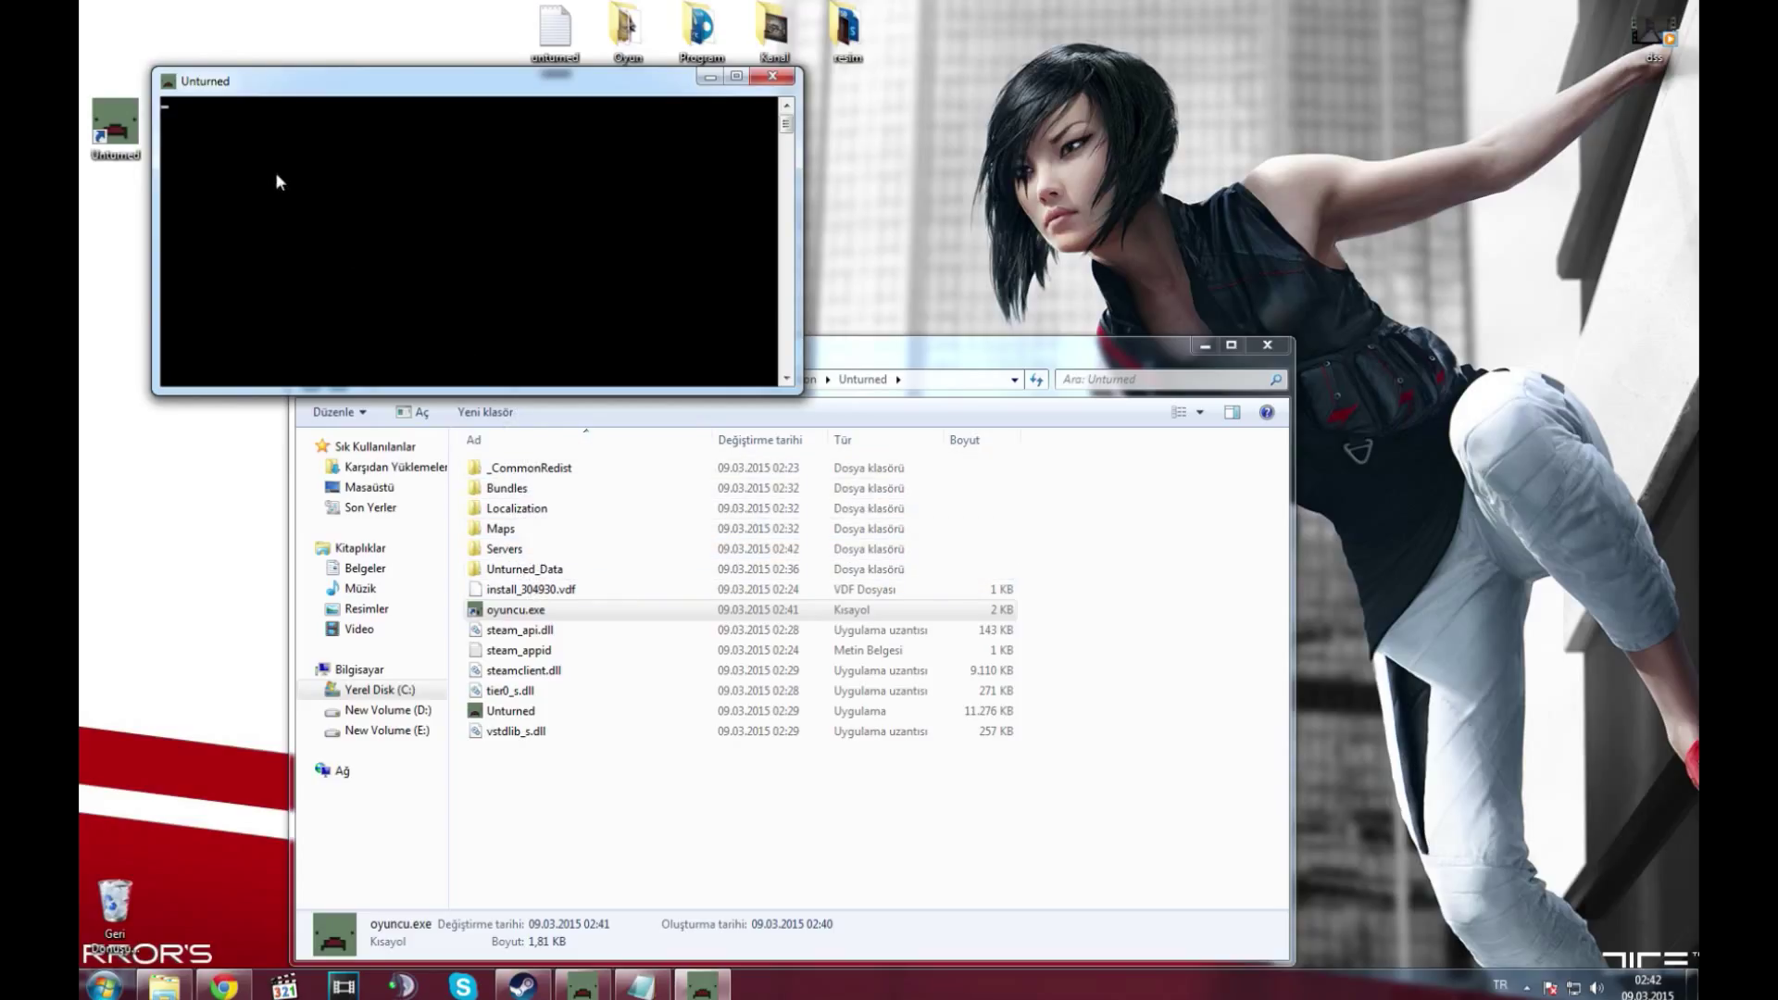
{"action": "type", "text": "shut"}
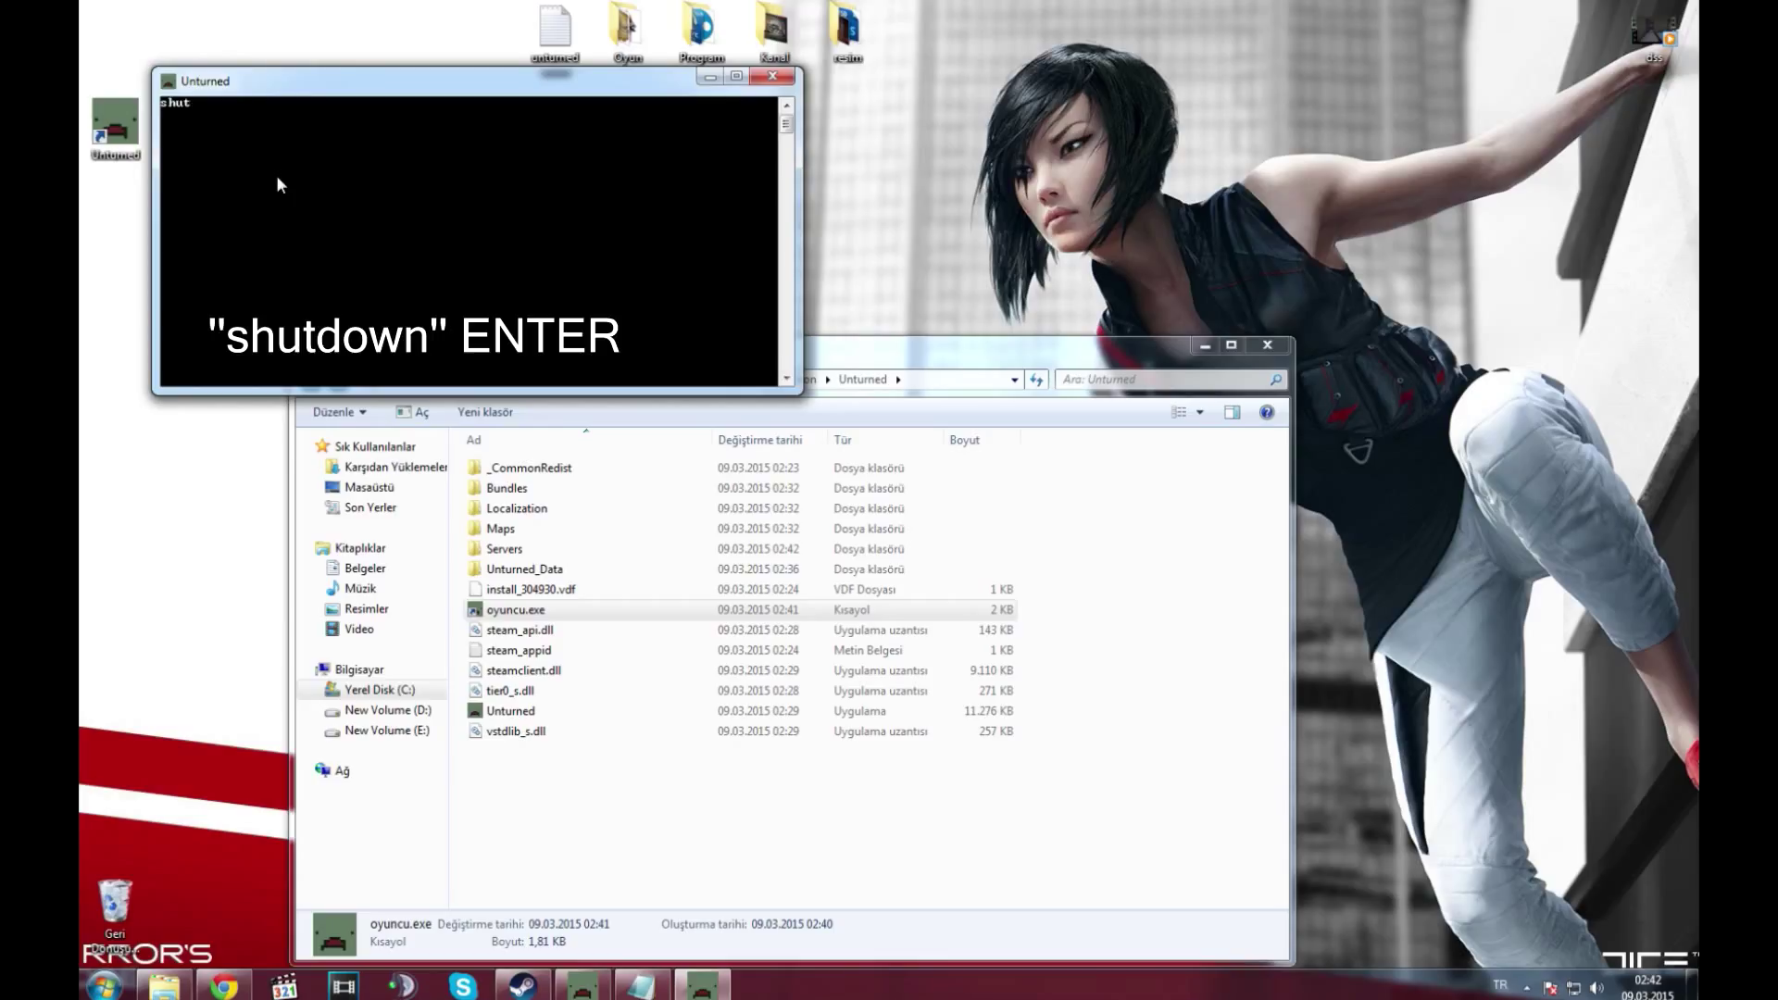
{"action": "type", "text": "downa"}
{"action": "key", "text": "Return"}
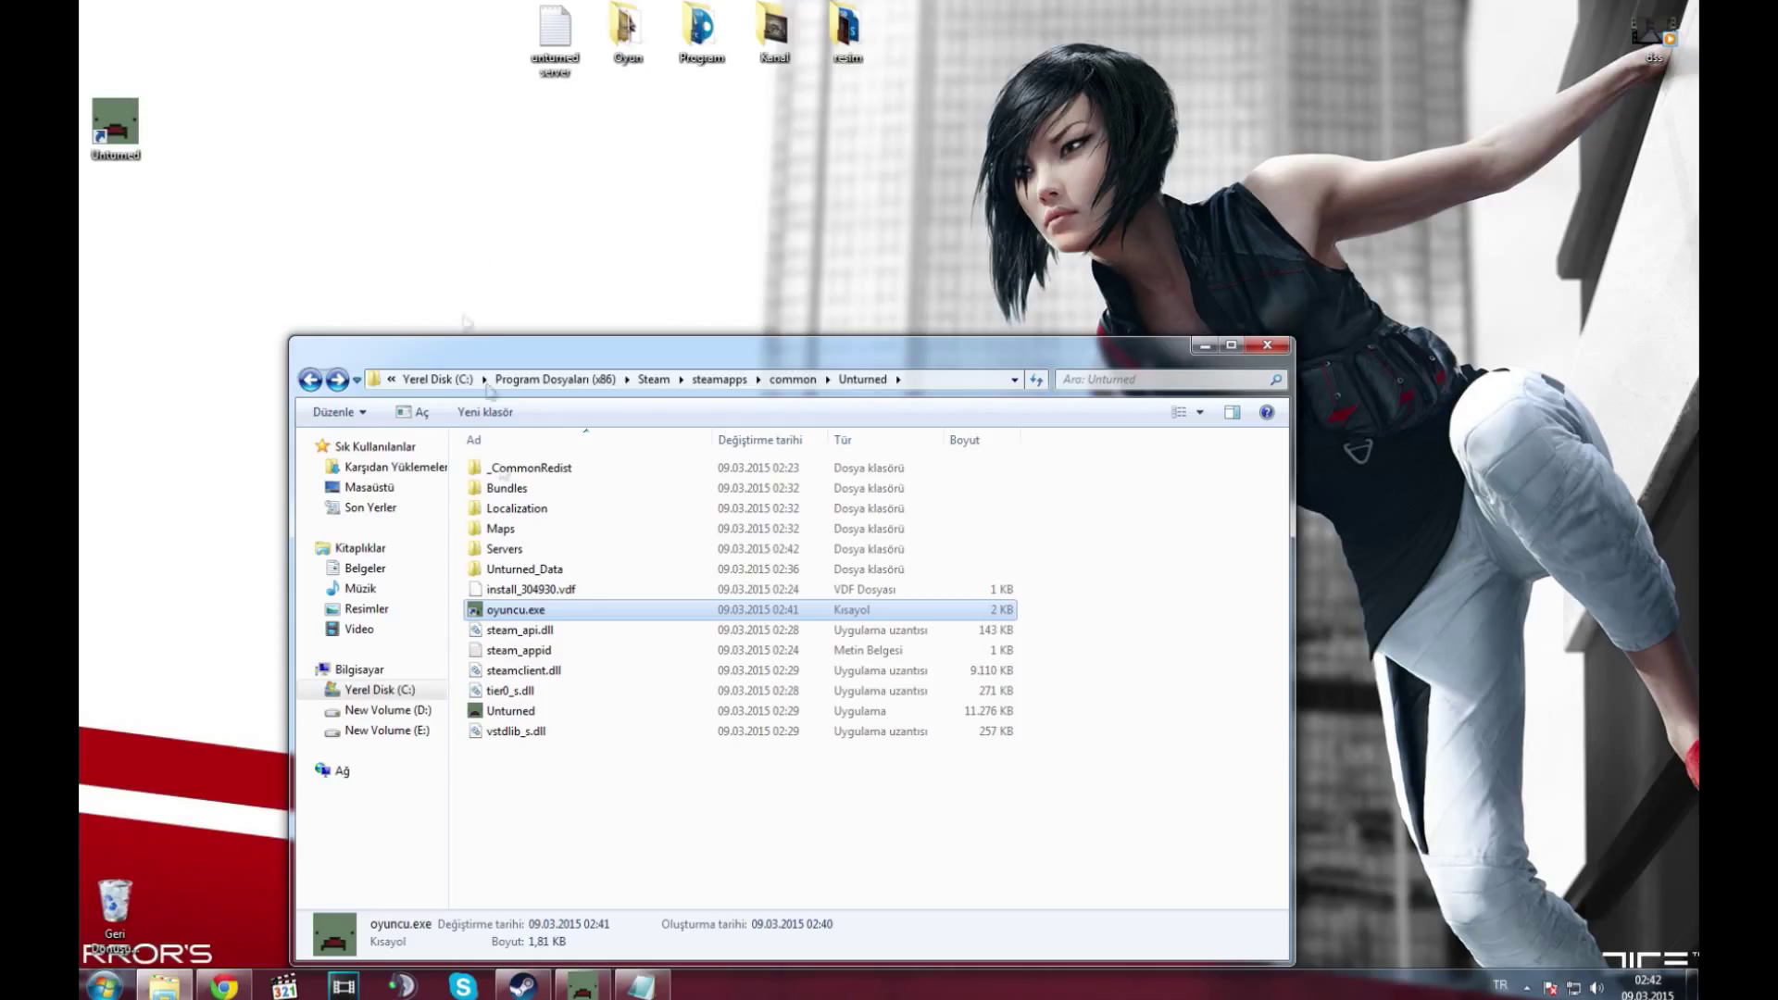
Go into Servers\oyuncu\Server and open the Commands file in Notepad
{"action": "double_click", "coordinate": [517, 544]}
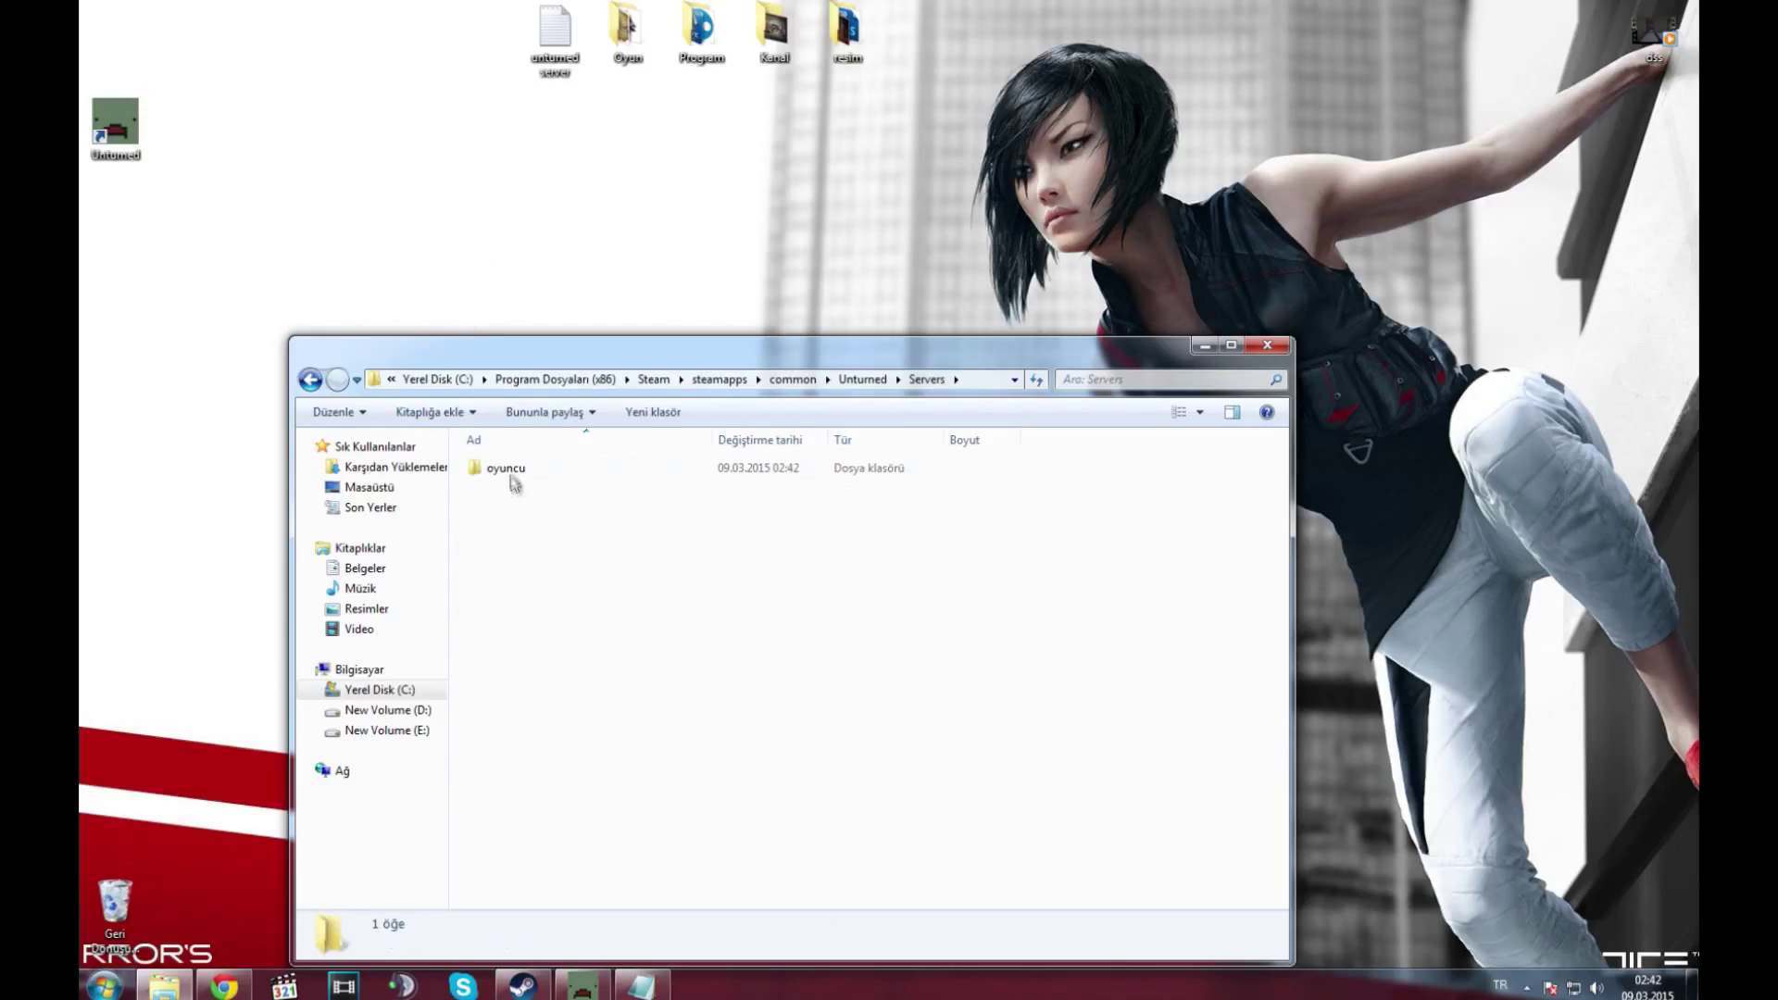
{"action": "double_click", "coordinate": [507, 472]}
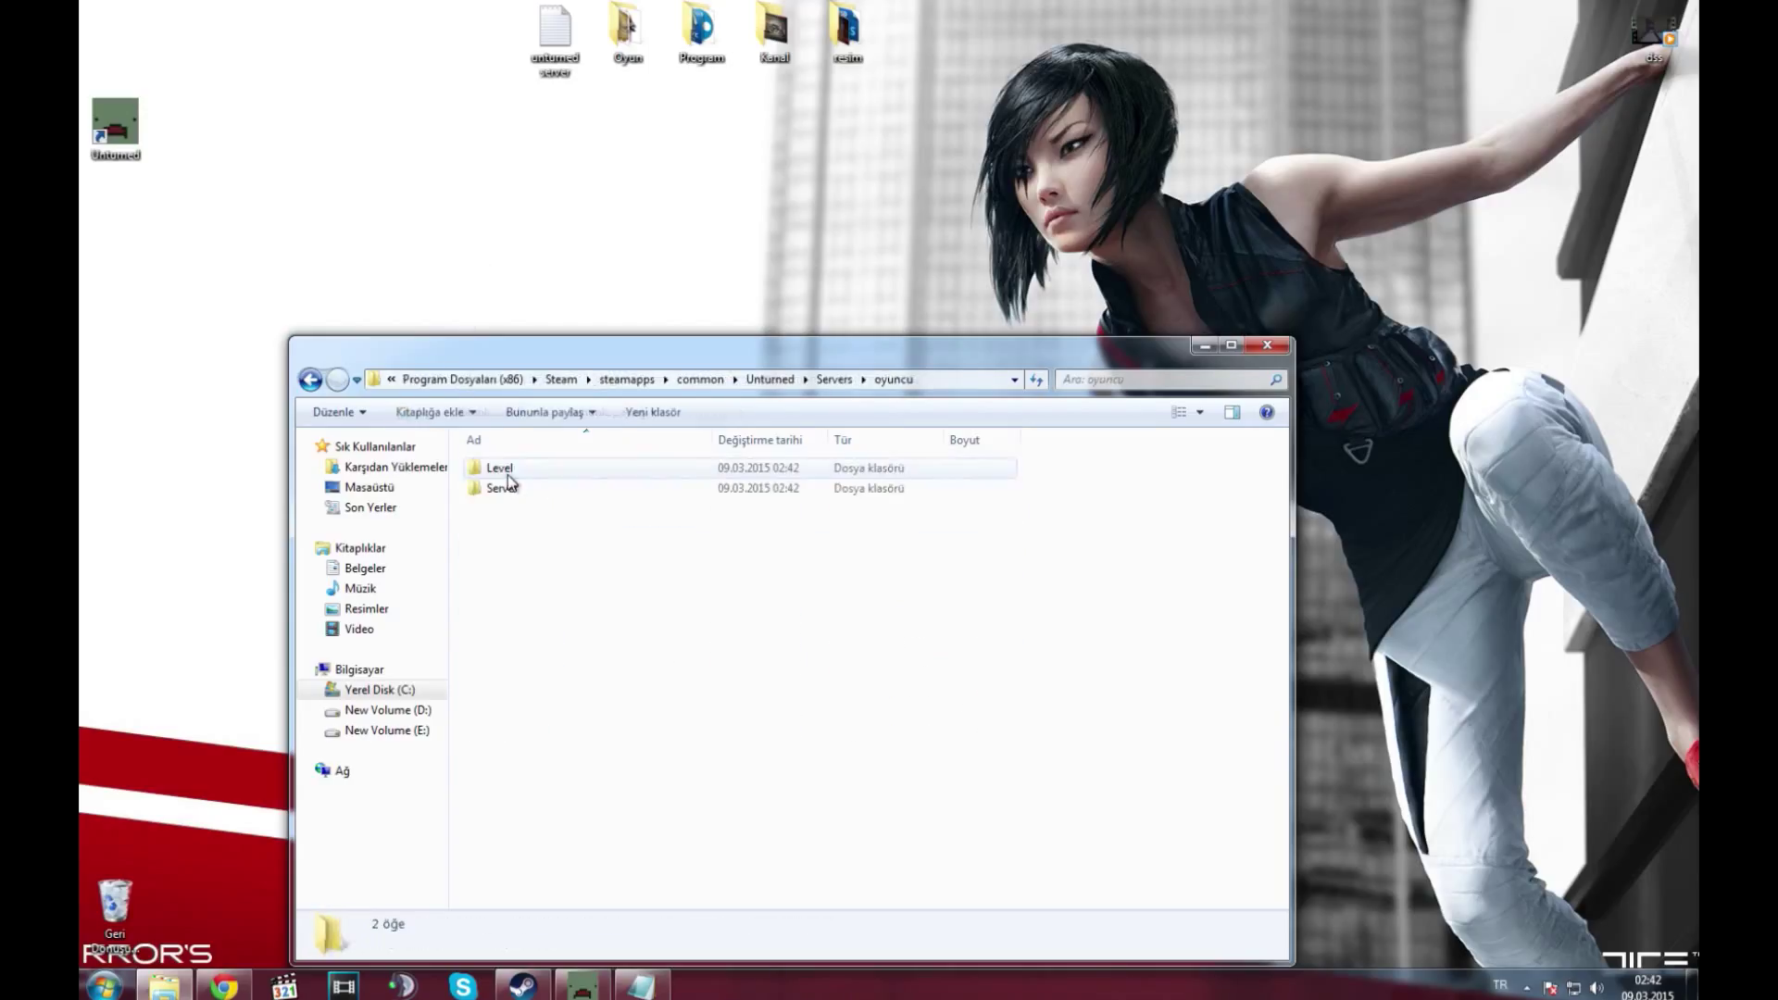
{"action": "double_click", "coordinate": [513, 489]}
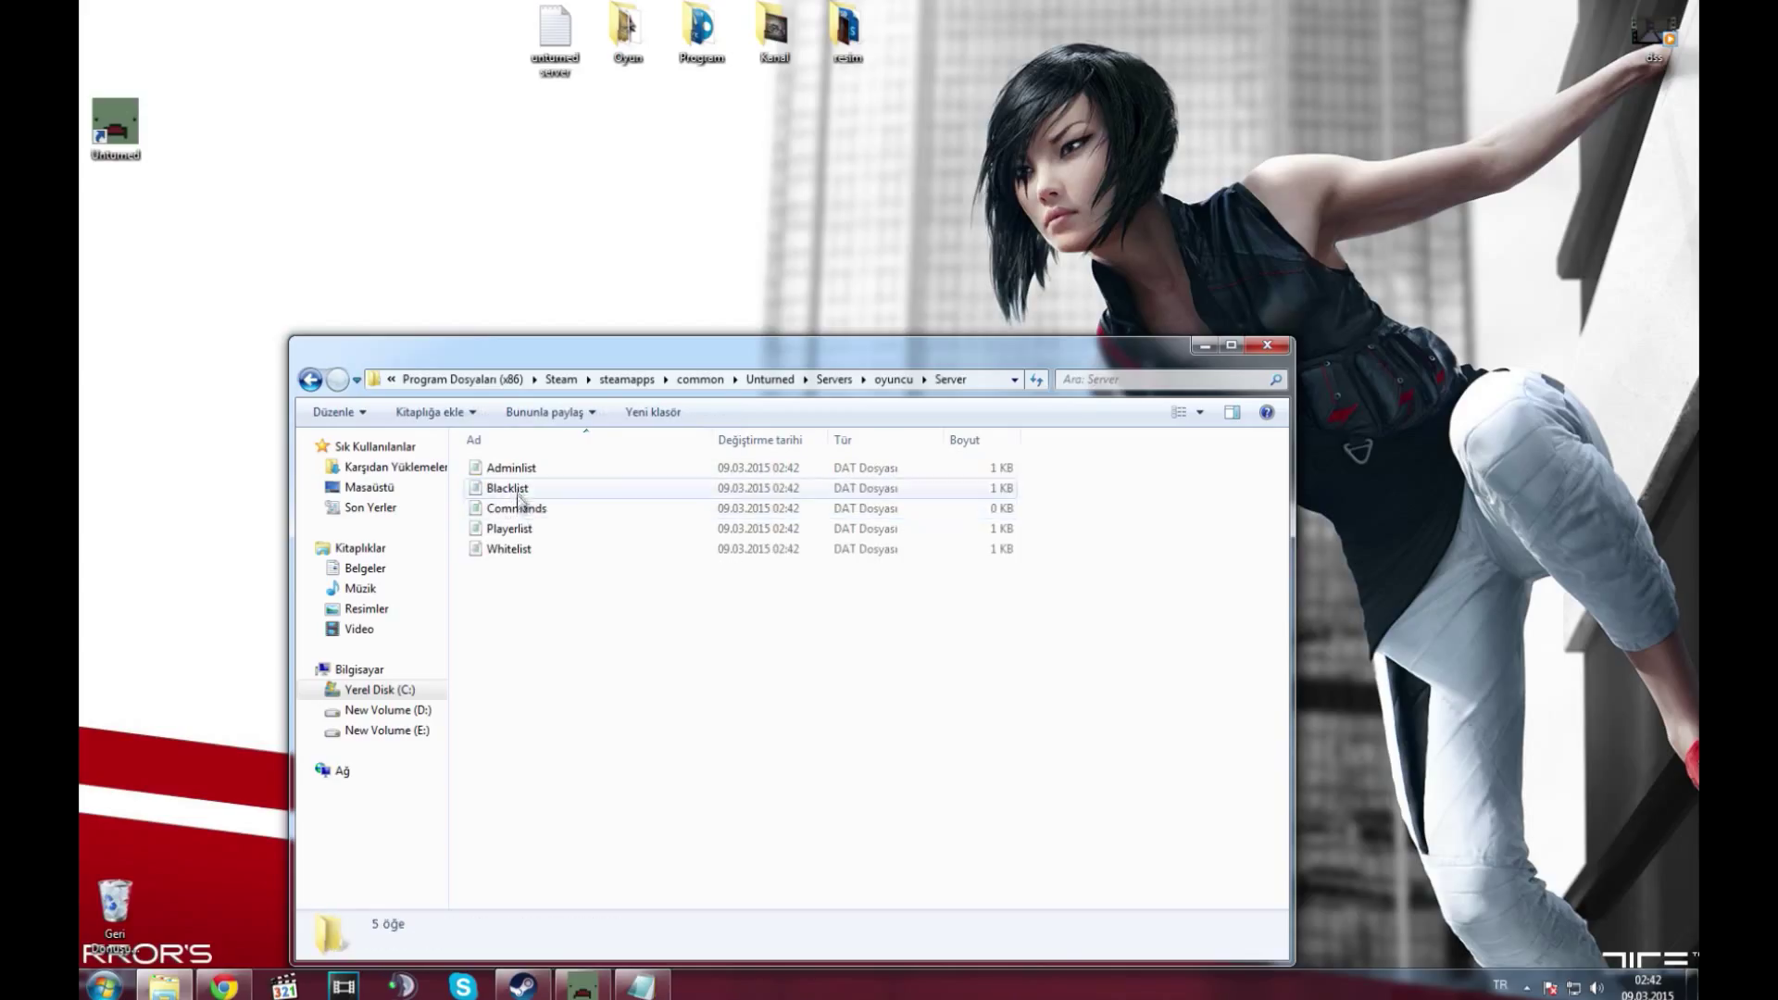
{"action": "left_click", "coordinate": [523, 517]}
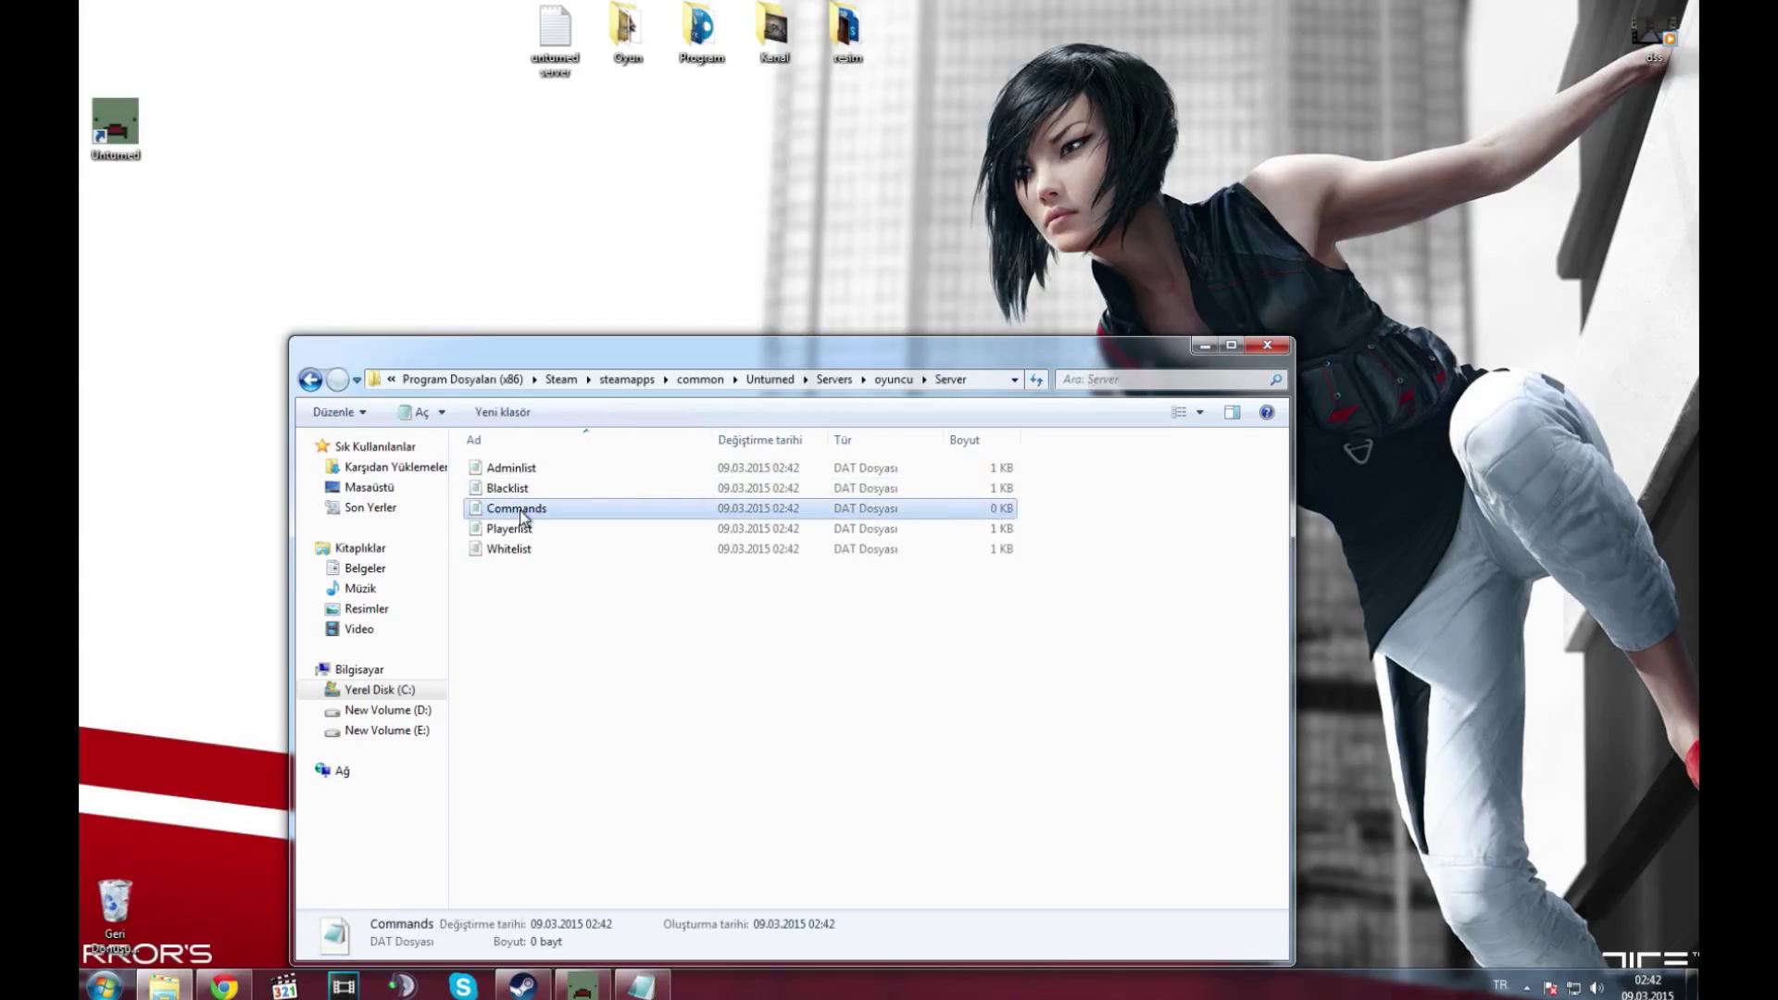
{"action": "double_click", "coordinate": [523, 517]}
{"action": "left_click_drag", "start_coordinate": [559, 476], "coordinate": [774, 477]}
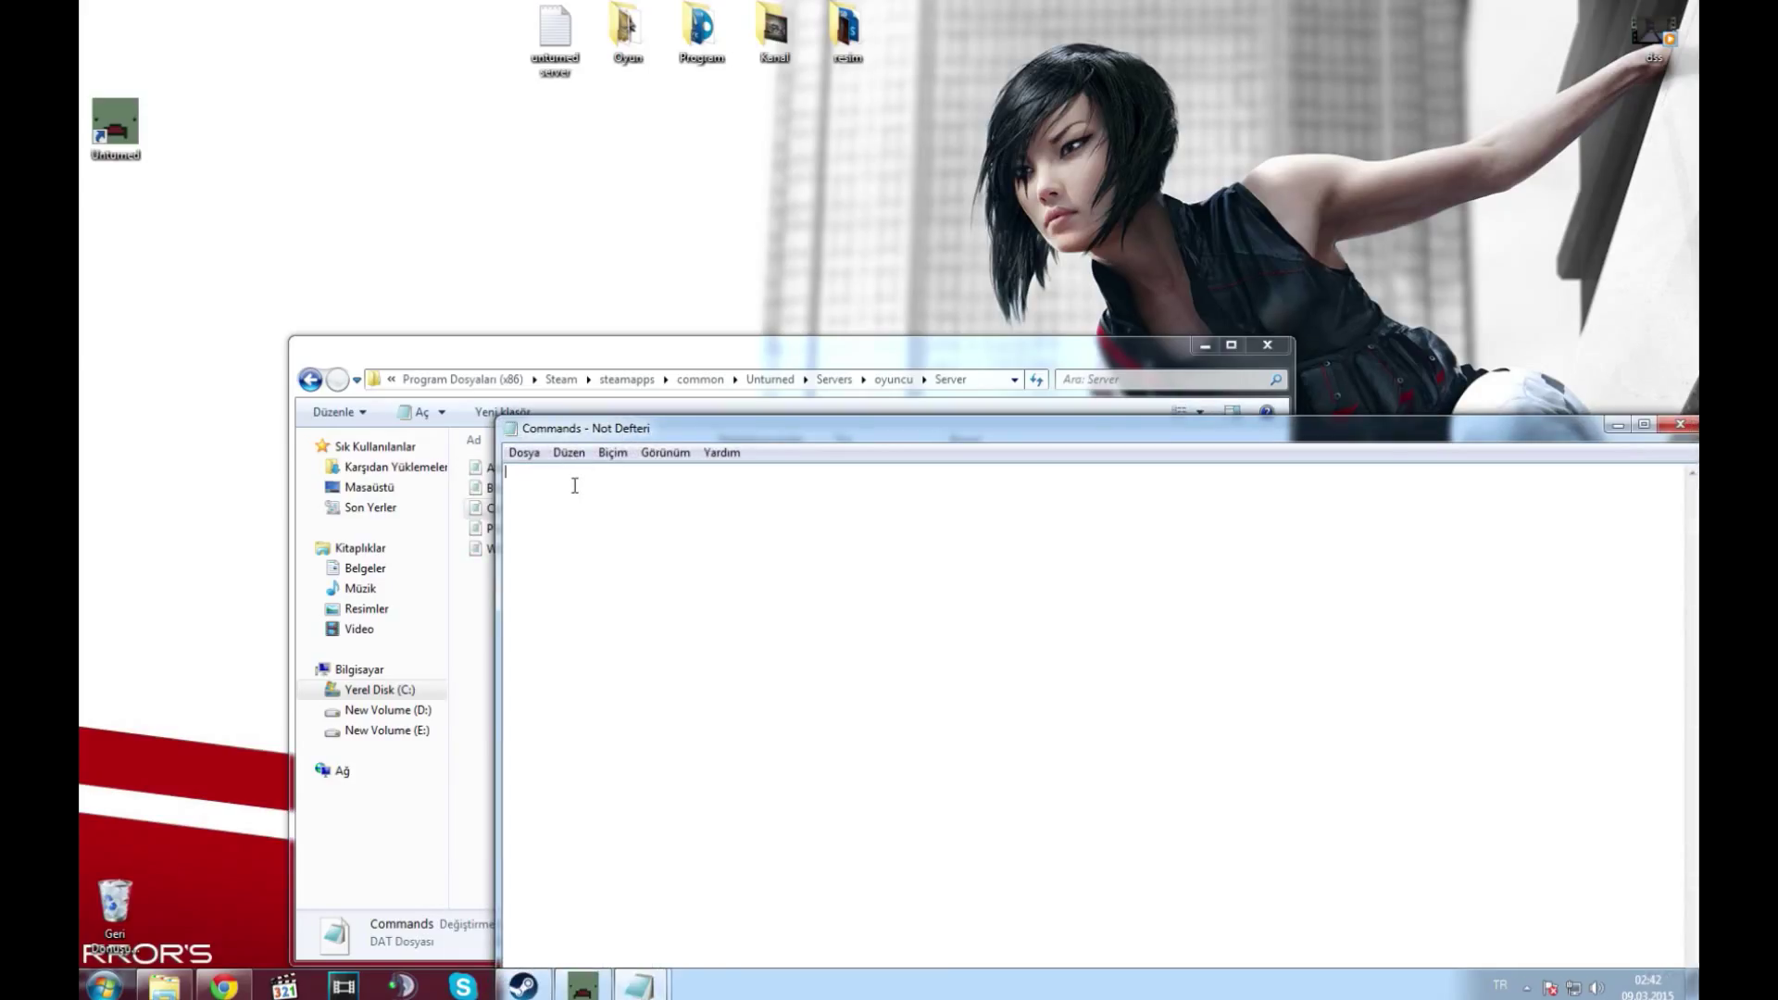
Add a name oyuncu line and a server password line to Commands, then save it
{"action": "type", "text": "name oyuncu"}
{"action": "left_click_drag", "start_coordinate": [1340, 438], "coordinate": [1103, 393]}
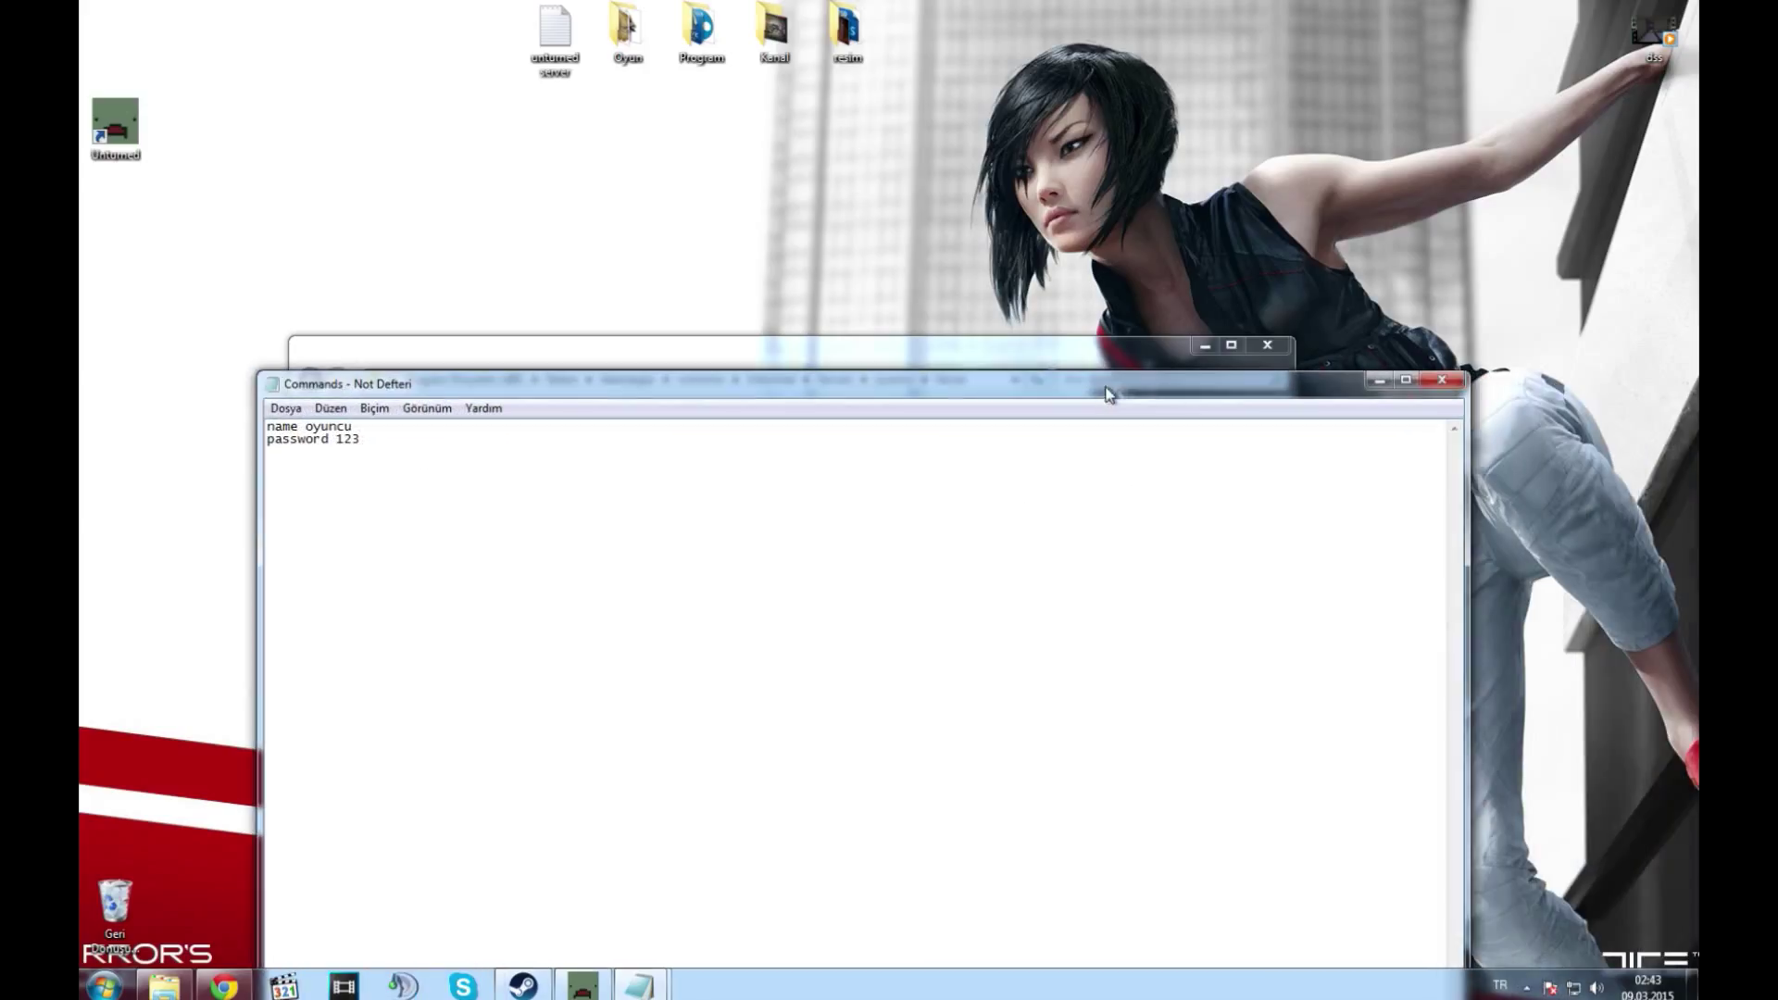
{"action": "left_click", "coordinate": [1442, 381]}
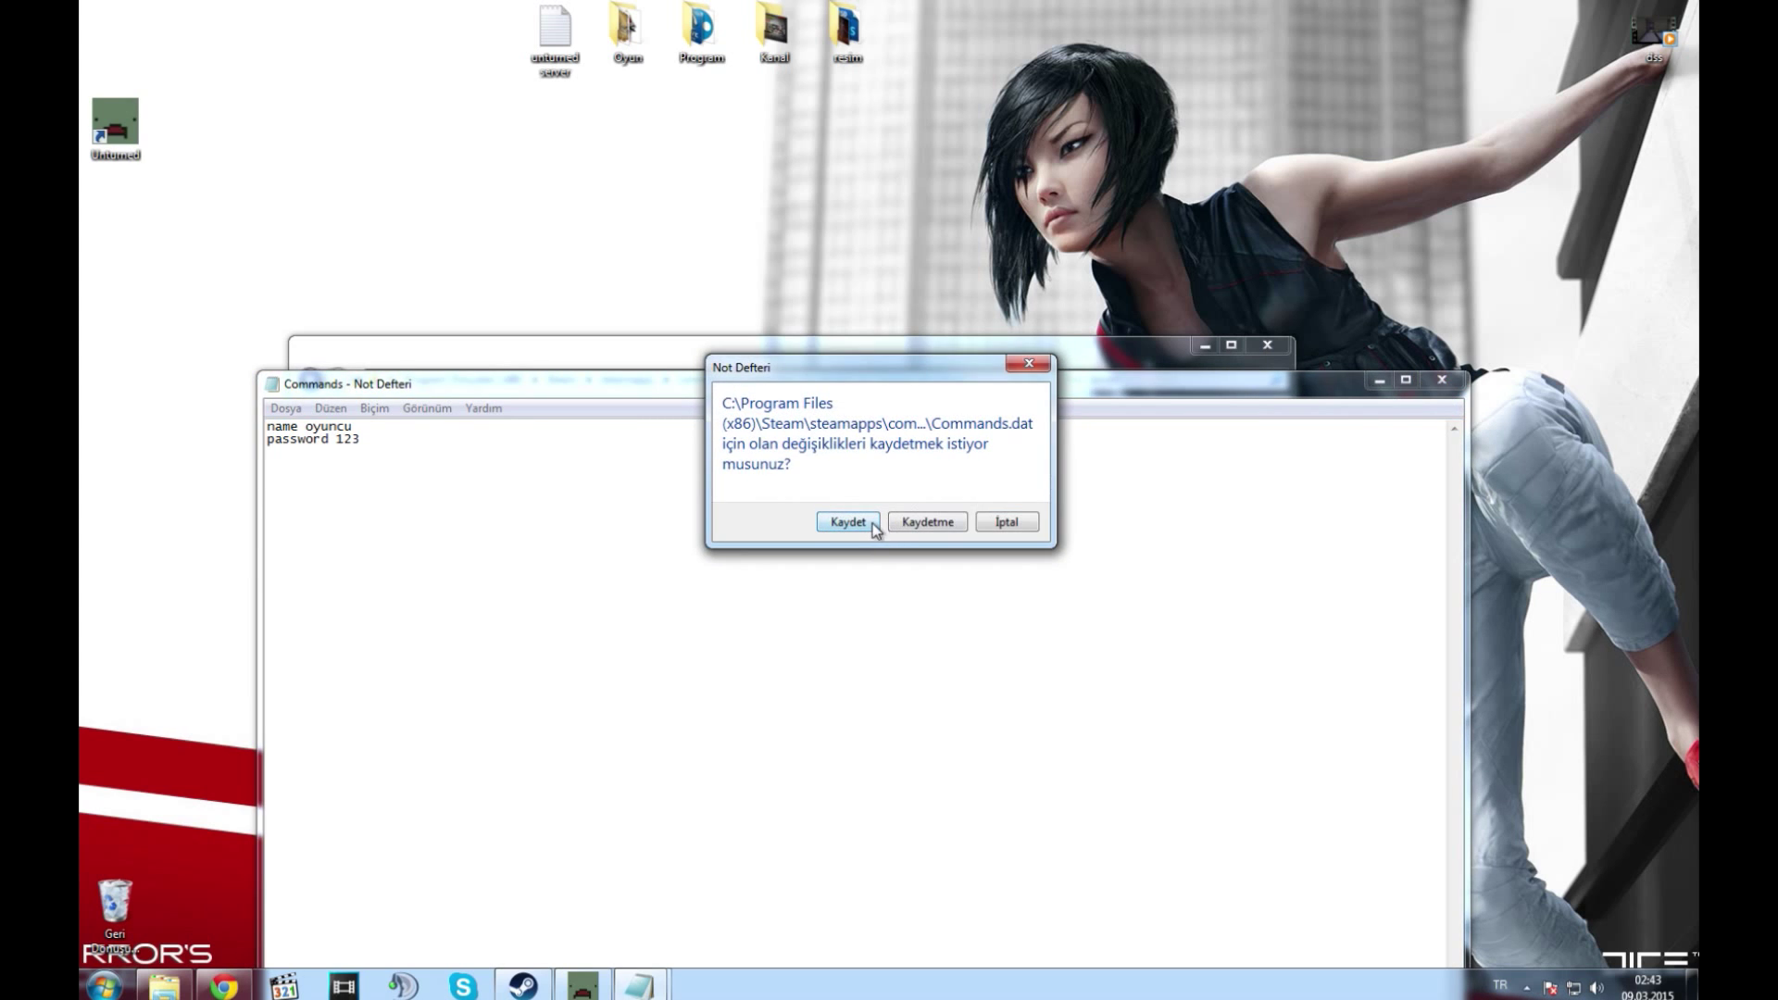
{"action": "left_click", "coordinate": [871, 519]}
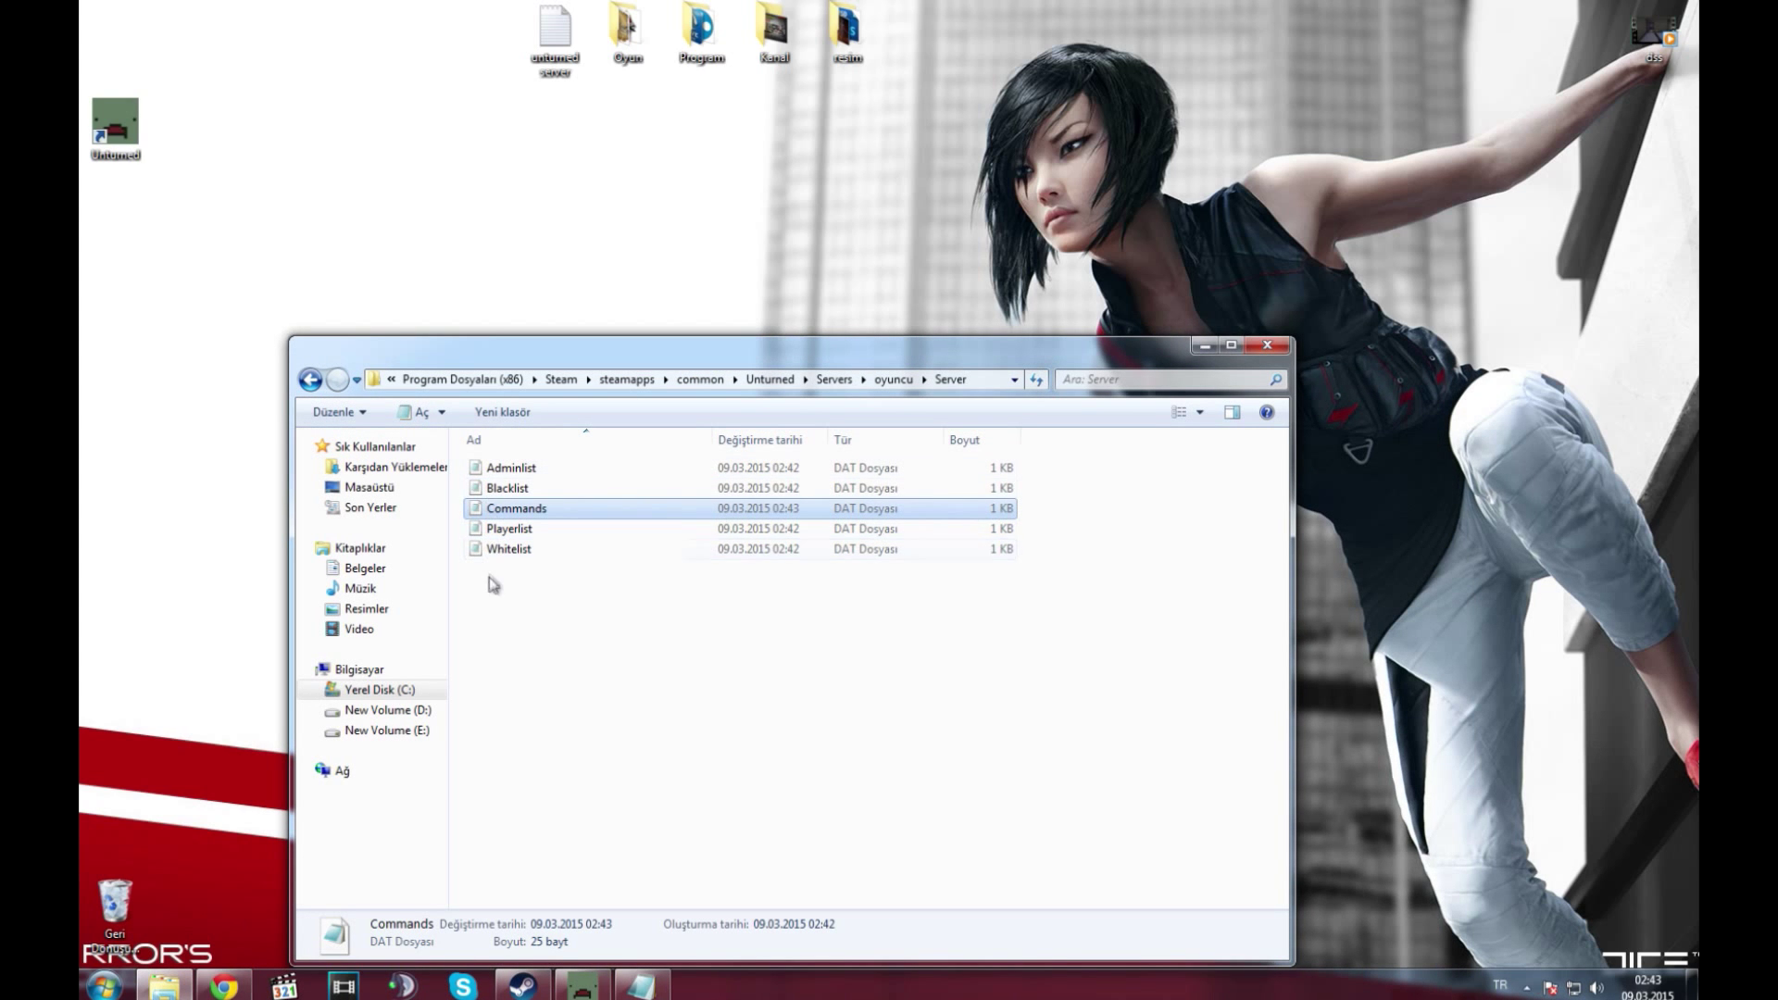
Return to the Unturned folder and launch the configured oyuncu server shortcut
{"action": "left_click", "coordinate": [310, 379]}
{"action": "left_click", "coordinate": [311, 380]}
{"action": "left_click", "coordinate": [310, 380]}
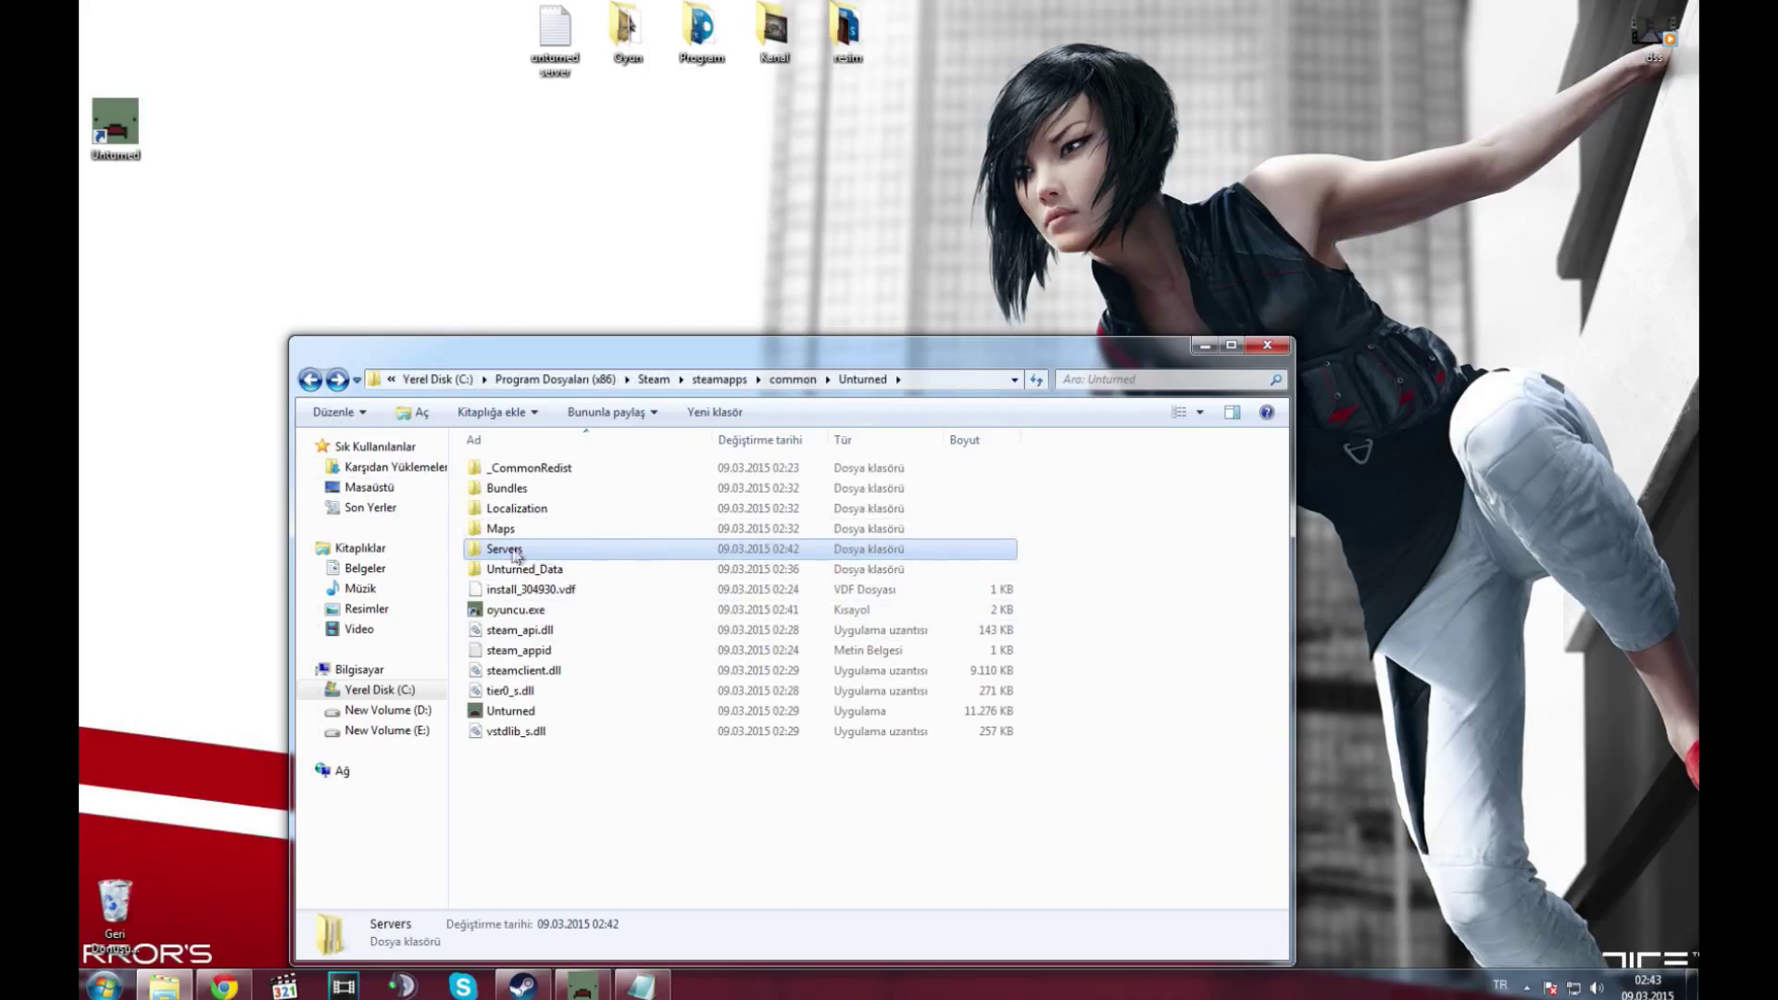
{"action": "left_click", "coordinate": [1182, 553]}
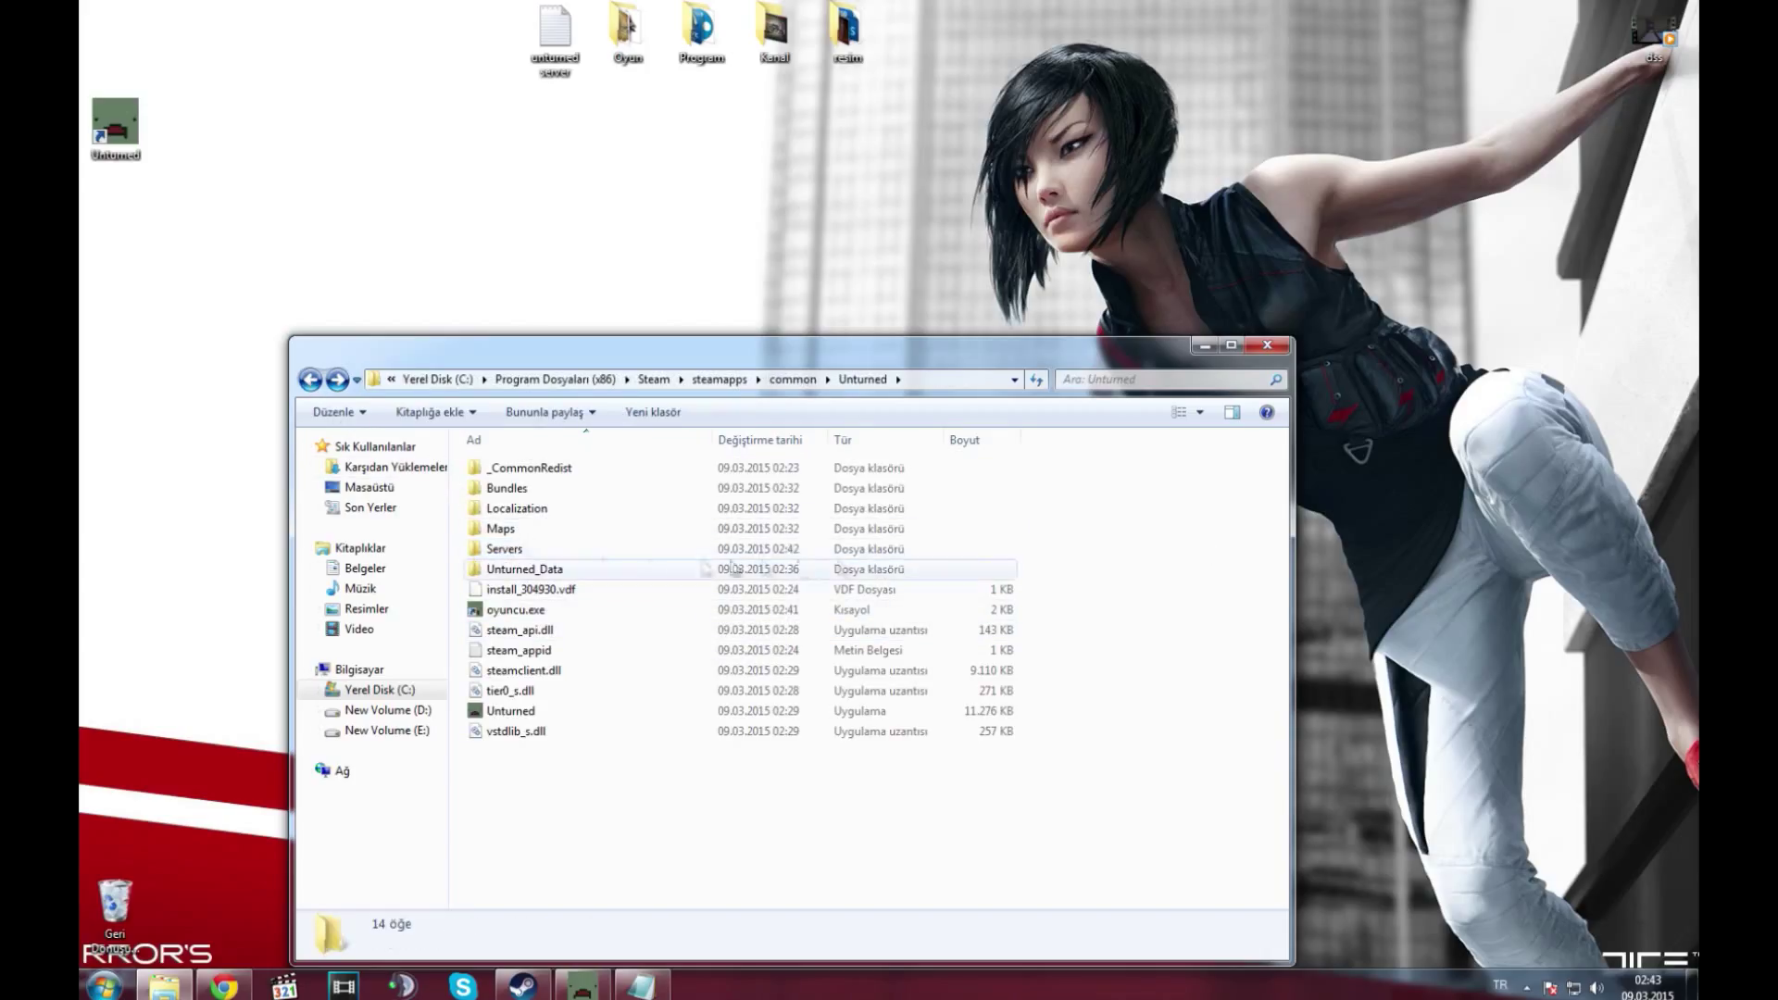
{"action": "left_click", "coordinate": [519, 613]}
{"action": "double_click", "coordinate": [519, 613]}
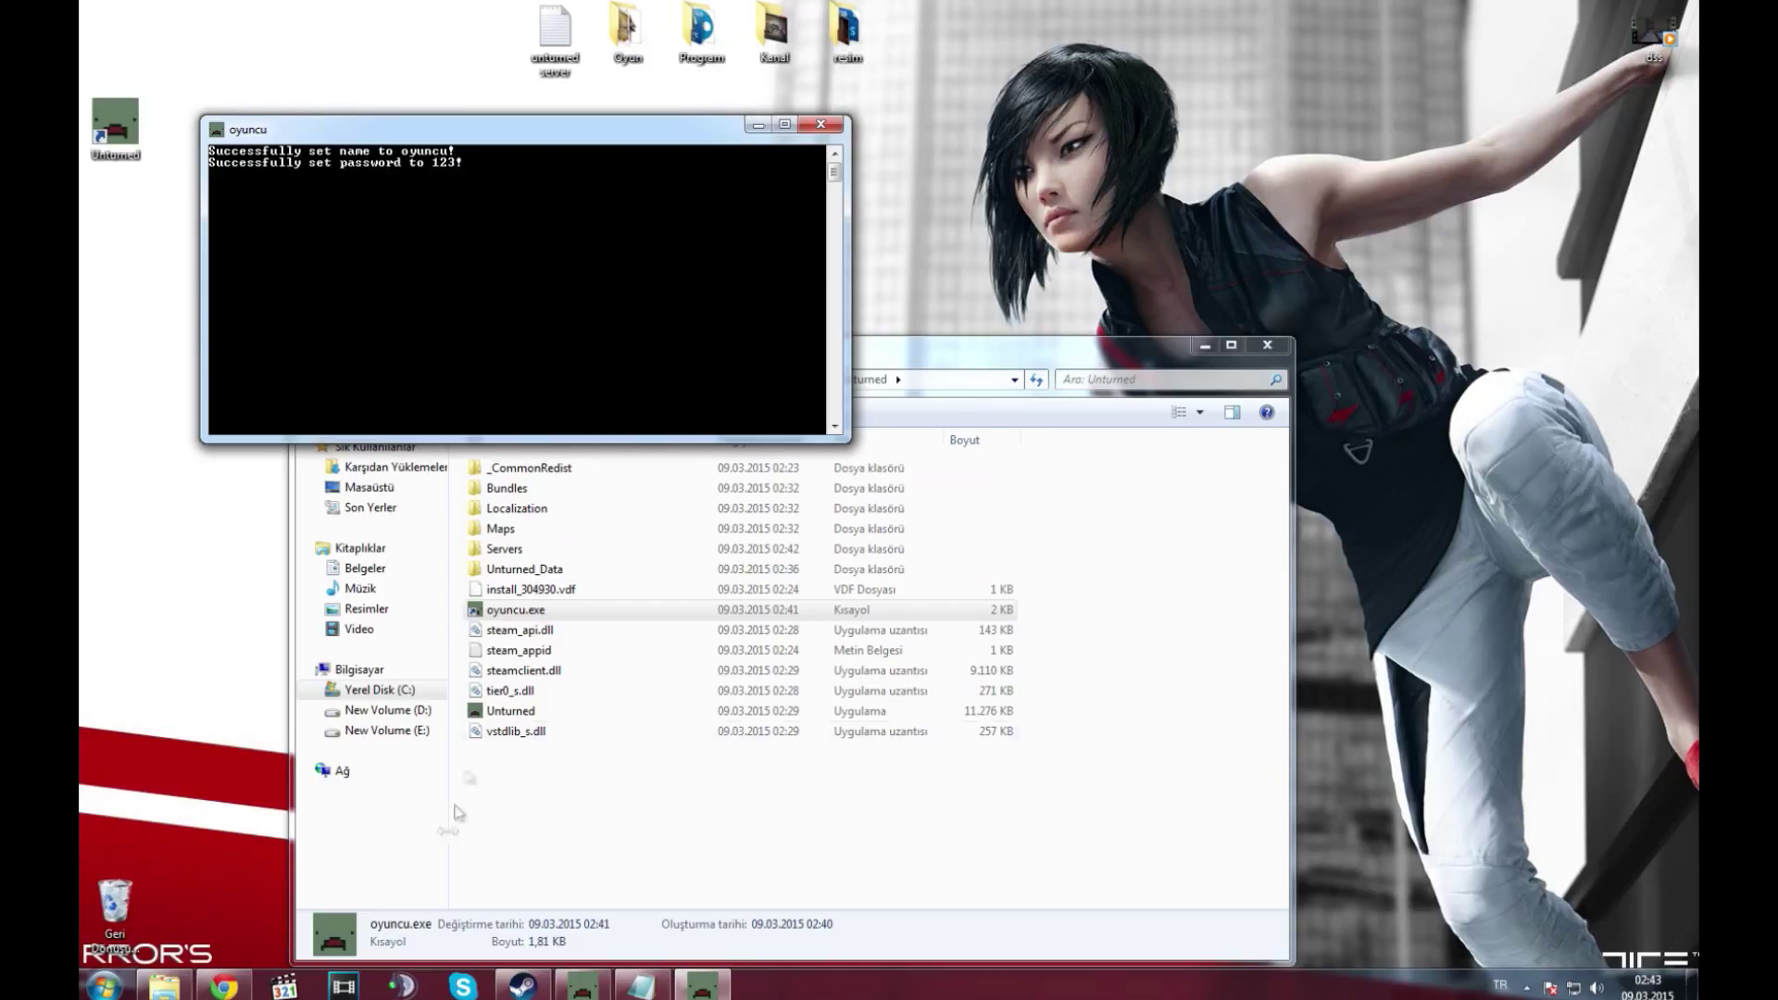
Minimize the server console and switch to the running Unturned game
{"action": "left_click", "coordinate": [755, 126]}
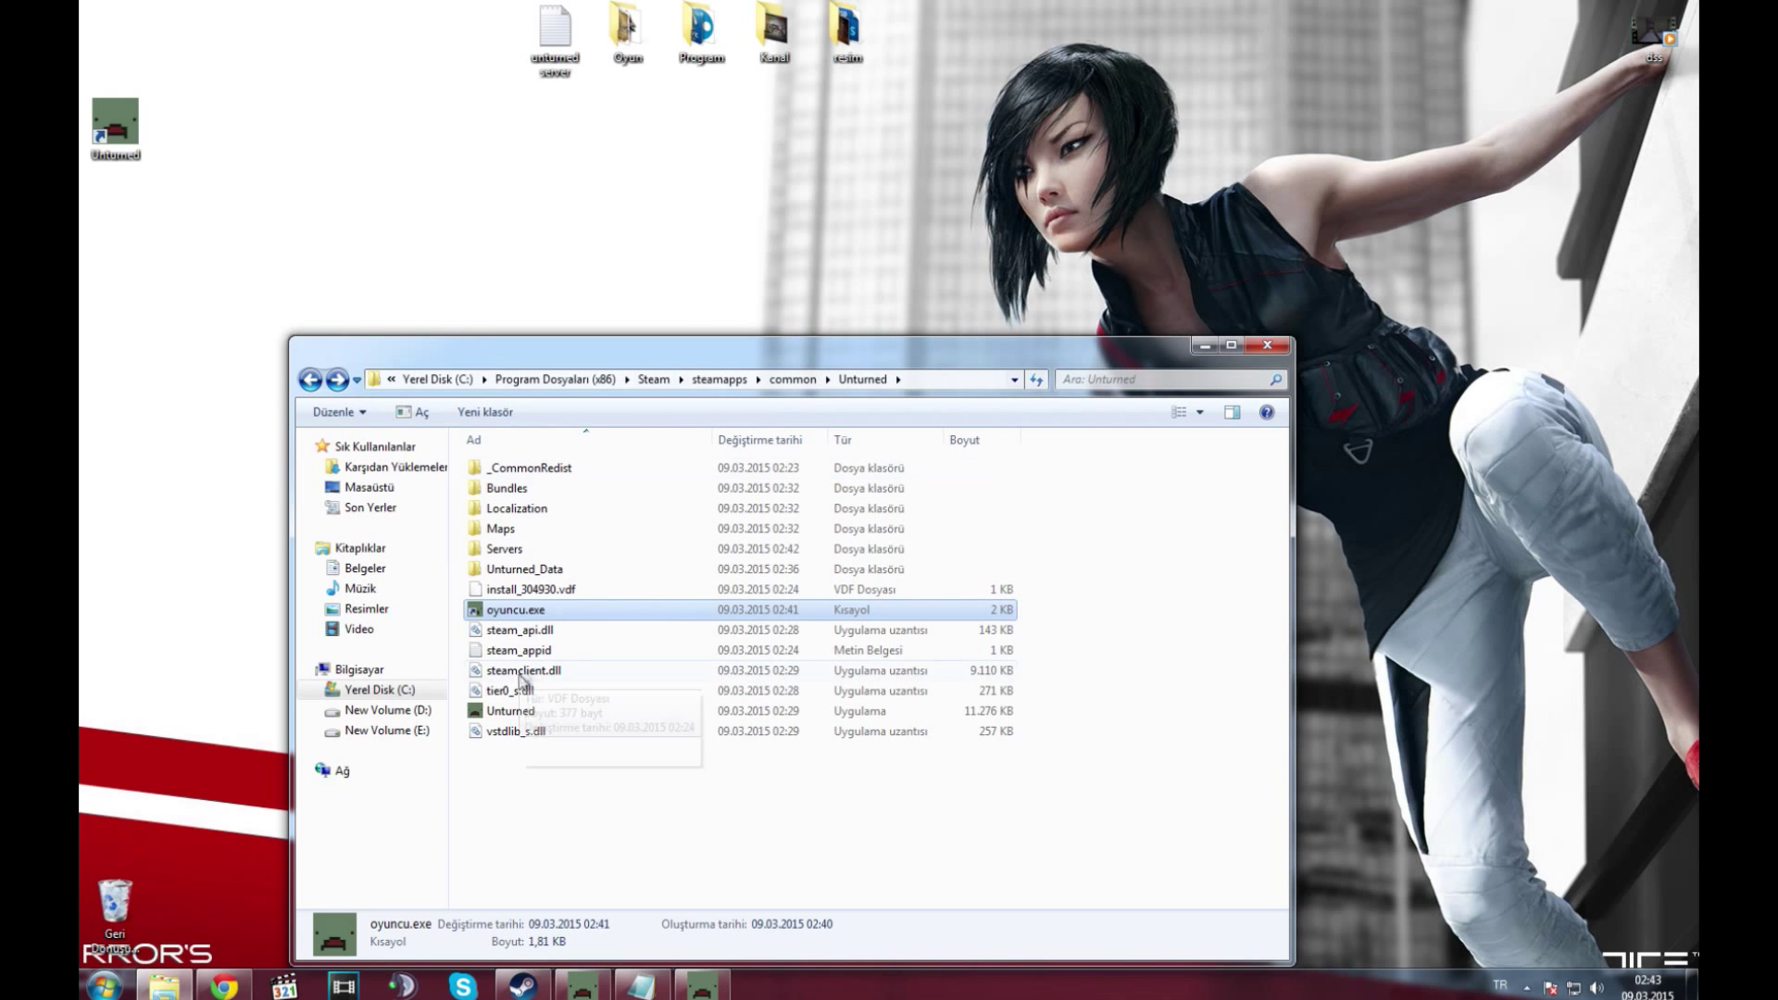
{"action": "left_click", "coordinate": [515, 713]}
{"action": "left_click", "coordinate": [701, 984]}
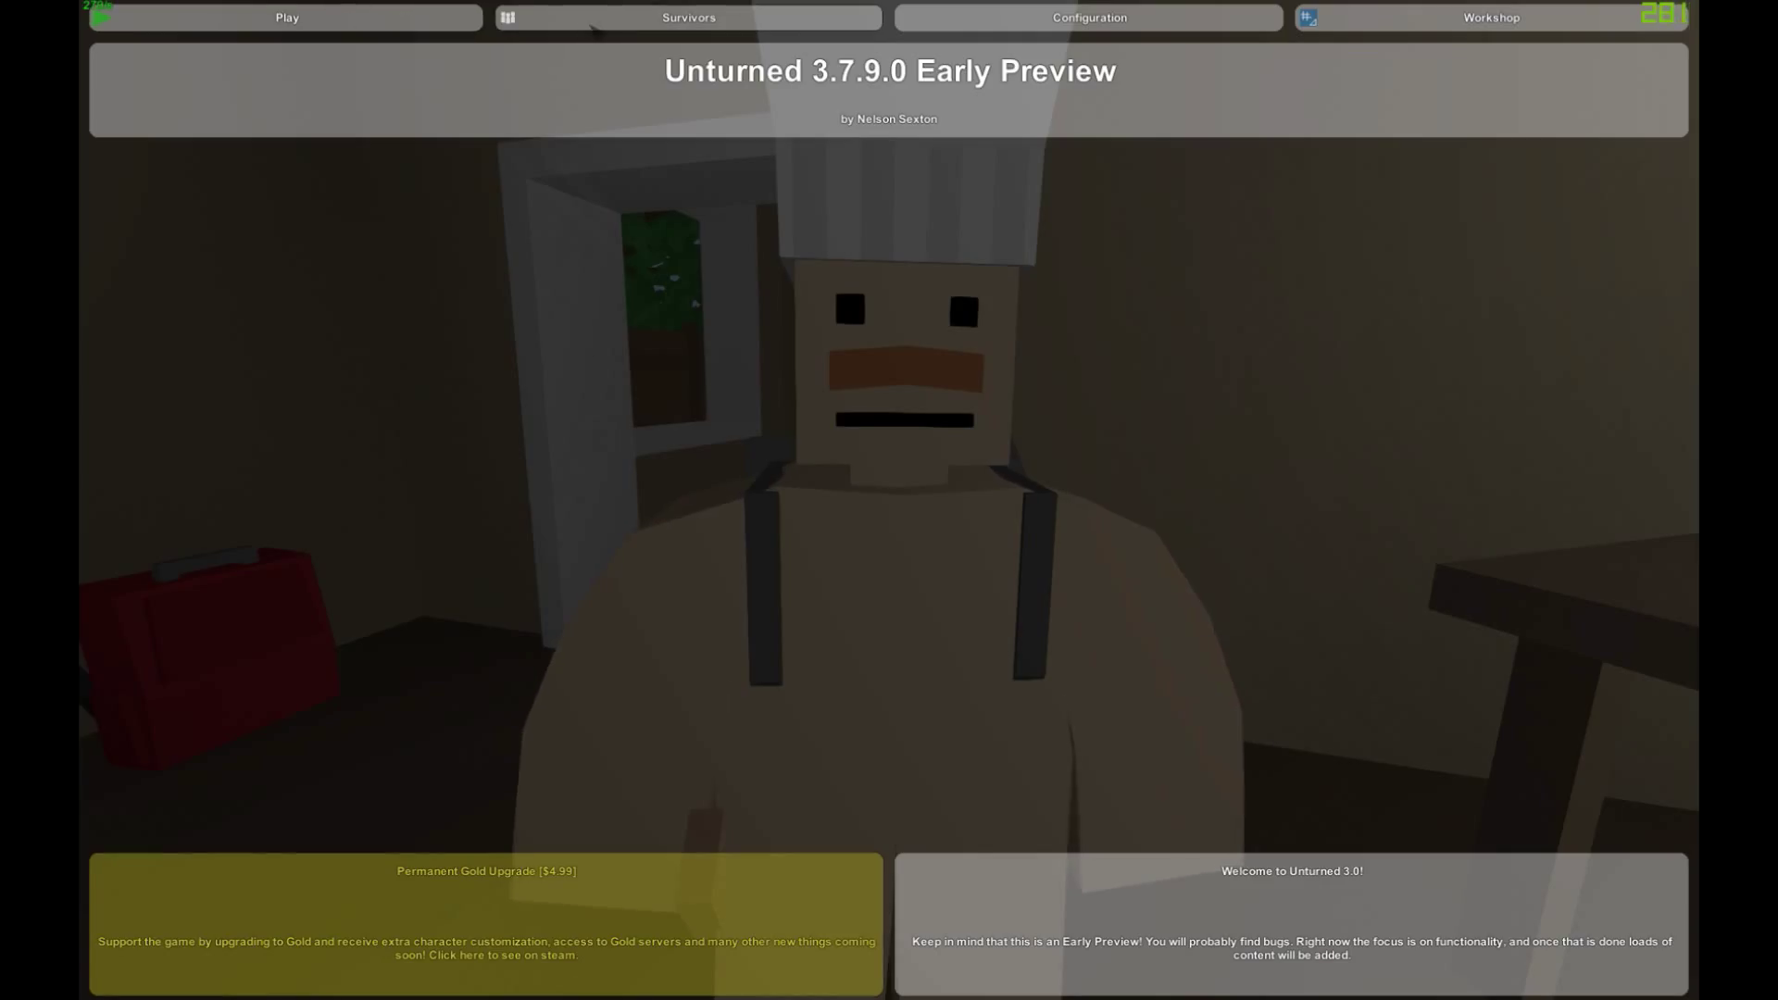
Refresh the LAN server list and join the oyuncu on Canada server using its password
{"action": "left_click", "coordinate": [350, 26]}
{"action": "left_click", "coordinate": [704, 58]}
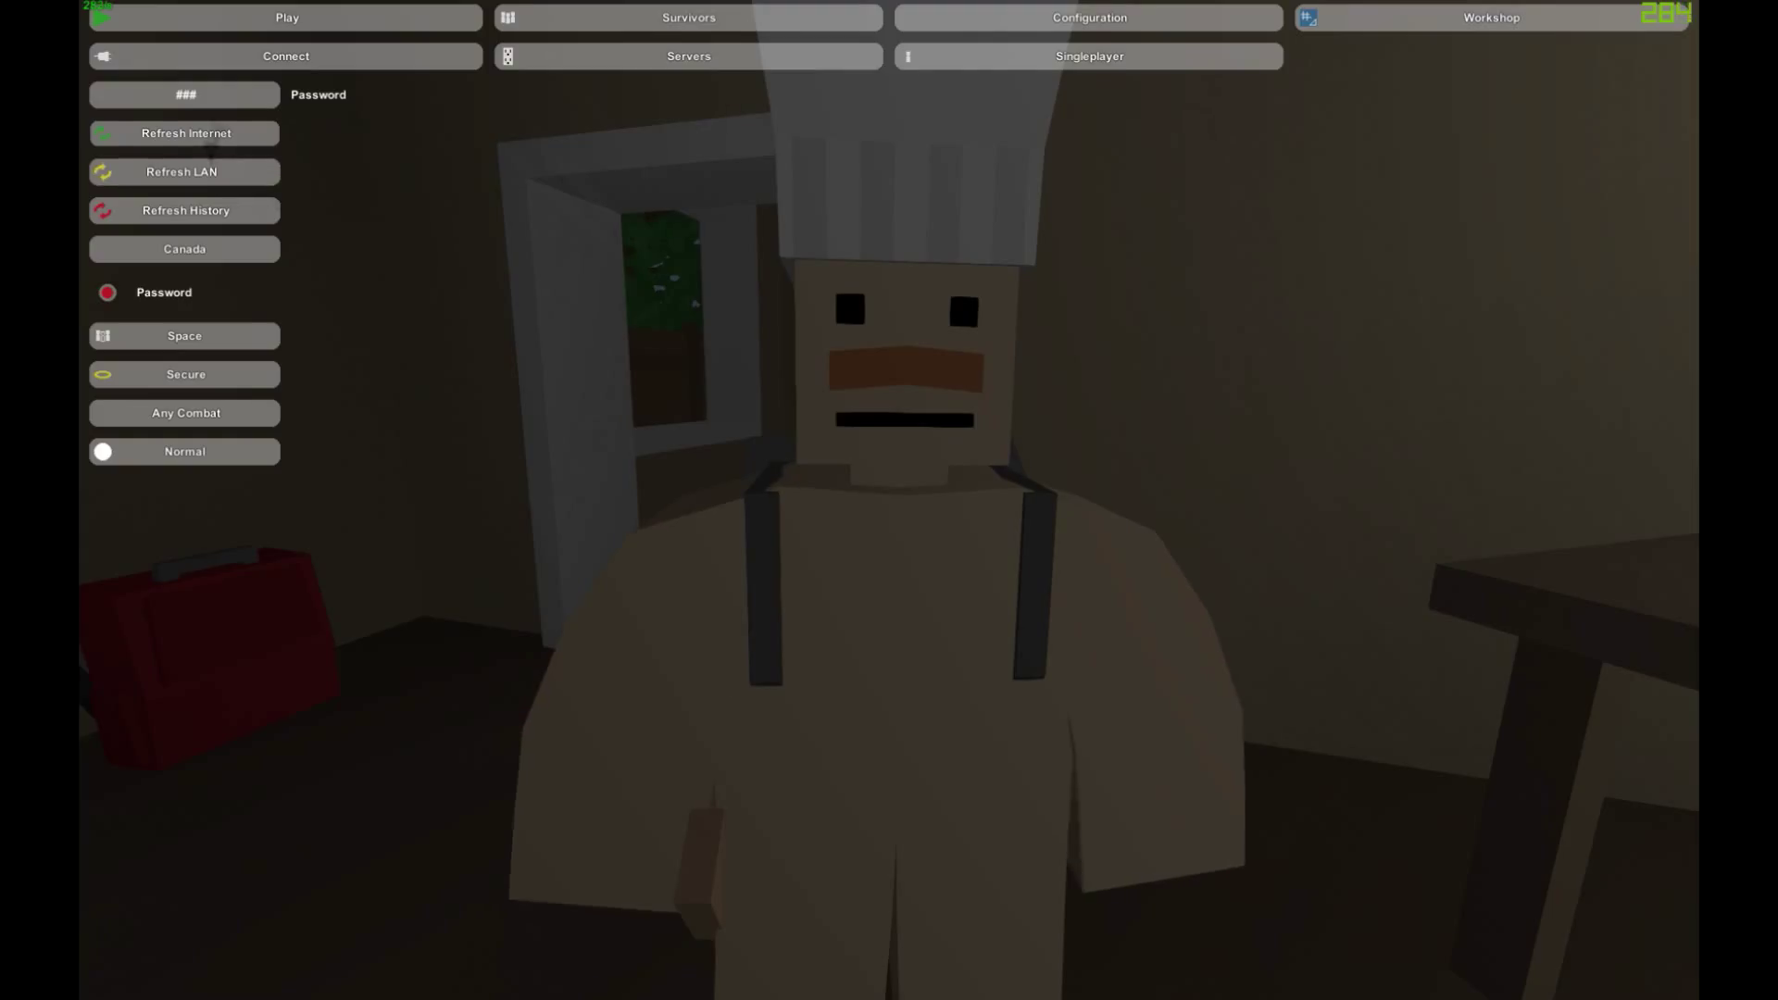
{"action": "left_click", "coordinate": [206, 177]}
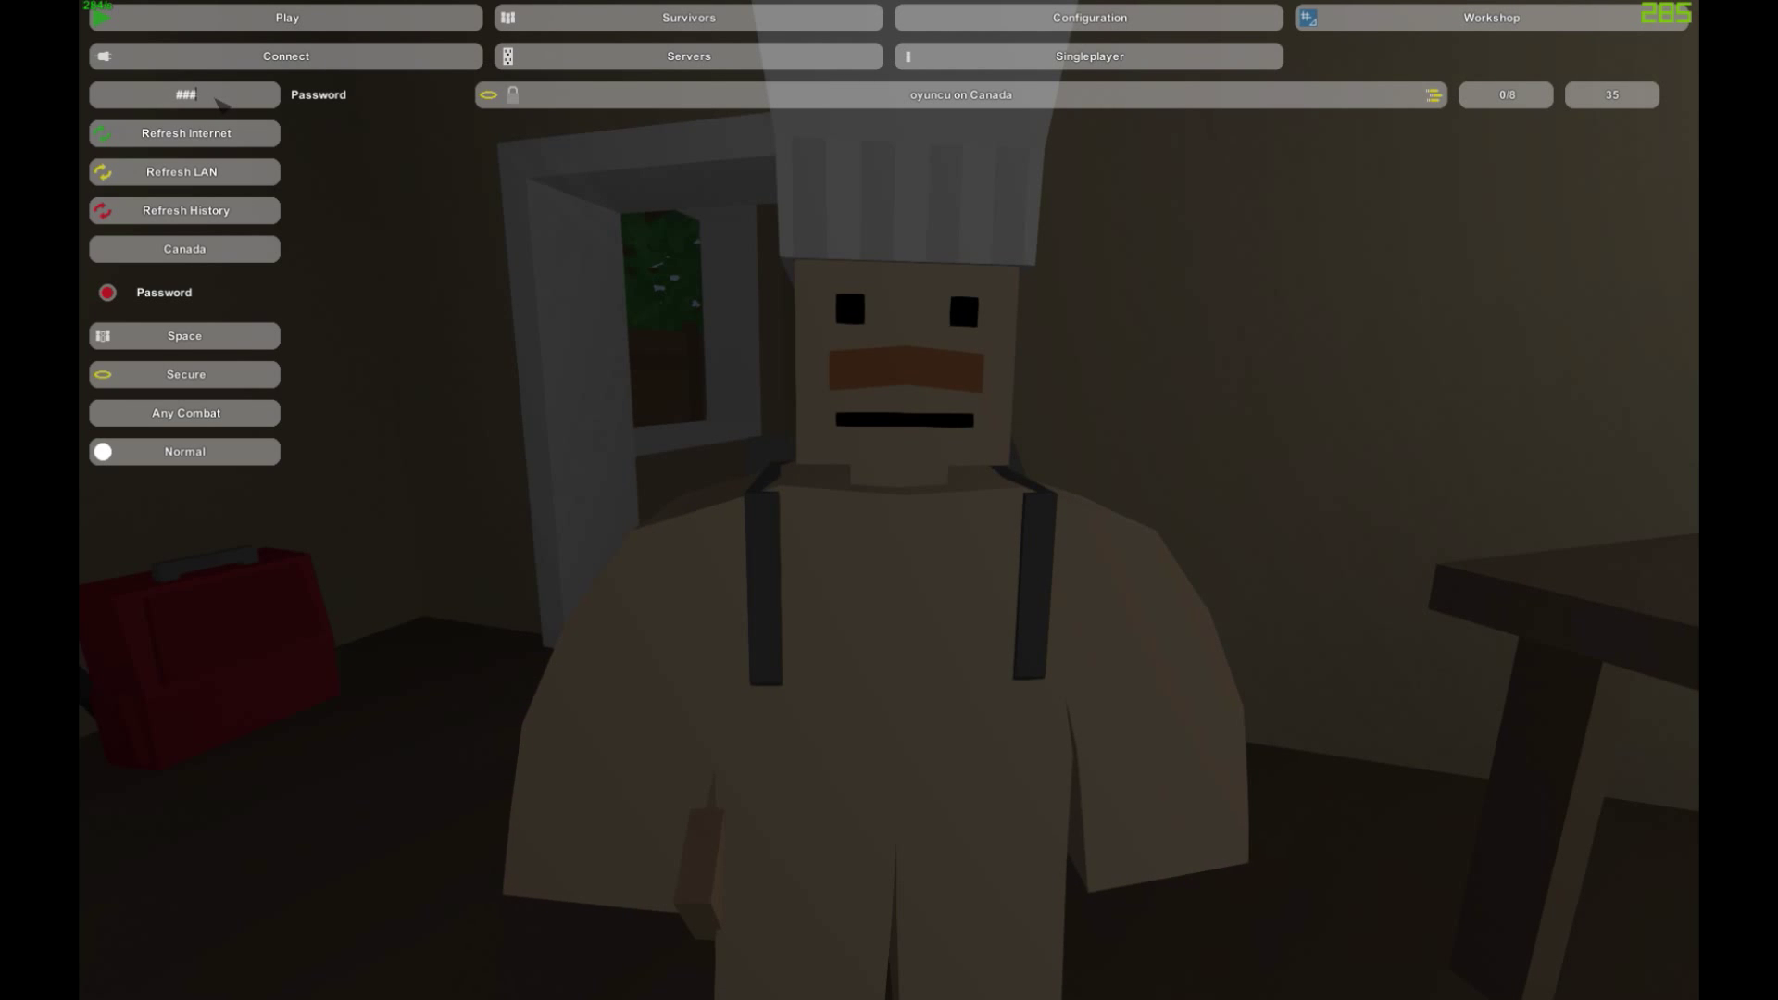
{"action": "type", "text": "23"}
{"action": "left_click", "coordinate": [1157, 96]}
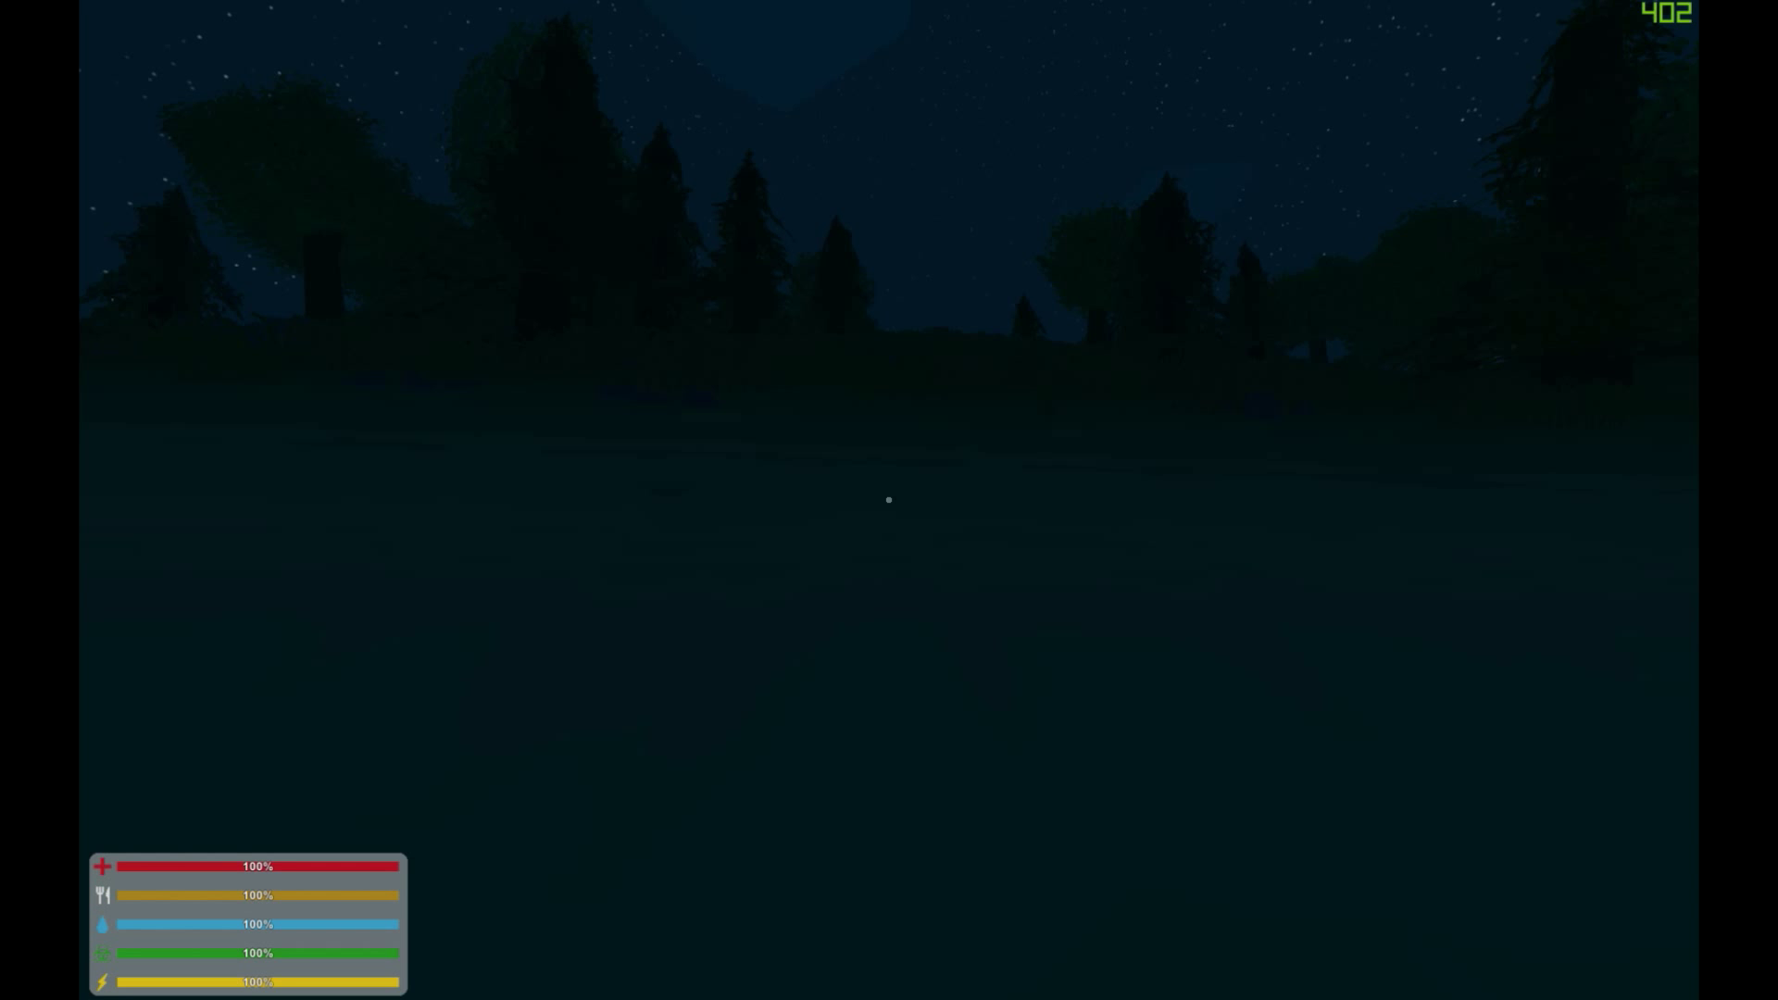
Sprint around the night-time Canada map, then exit the server back to the main menu
{"action": "key", "text": "shift+w"}
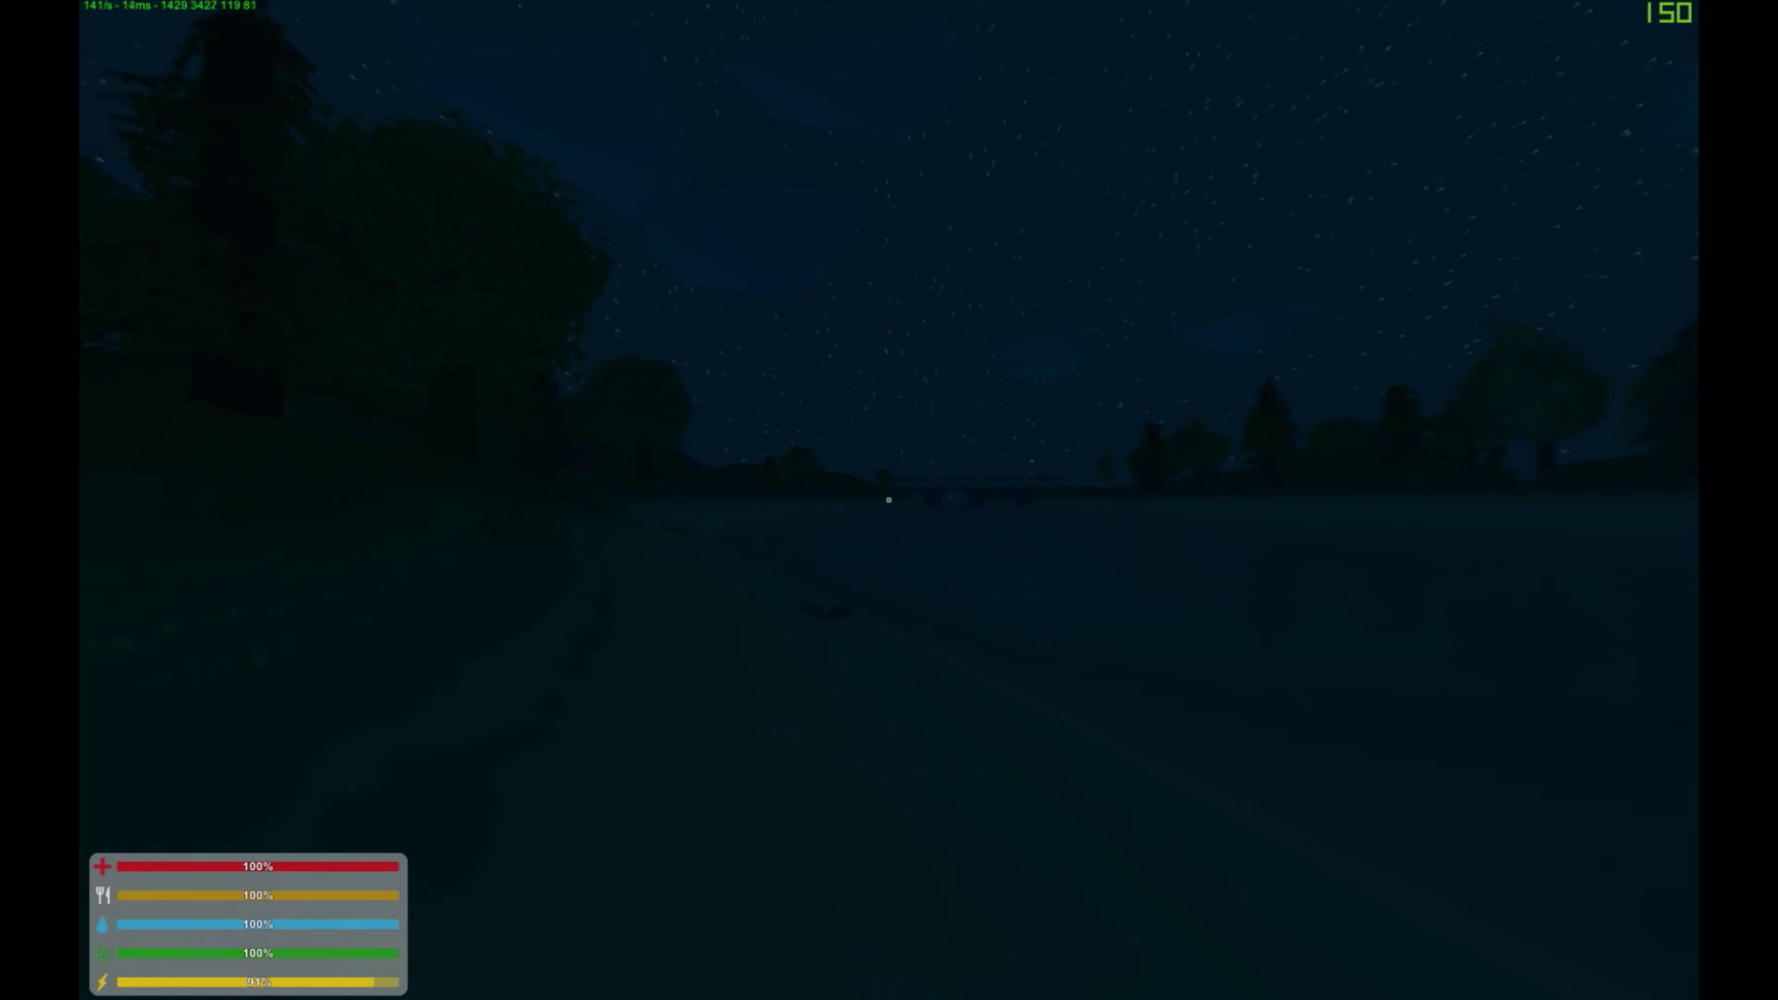
{"action": "key", "text": "shift+w"}
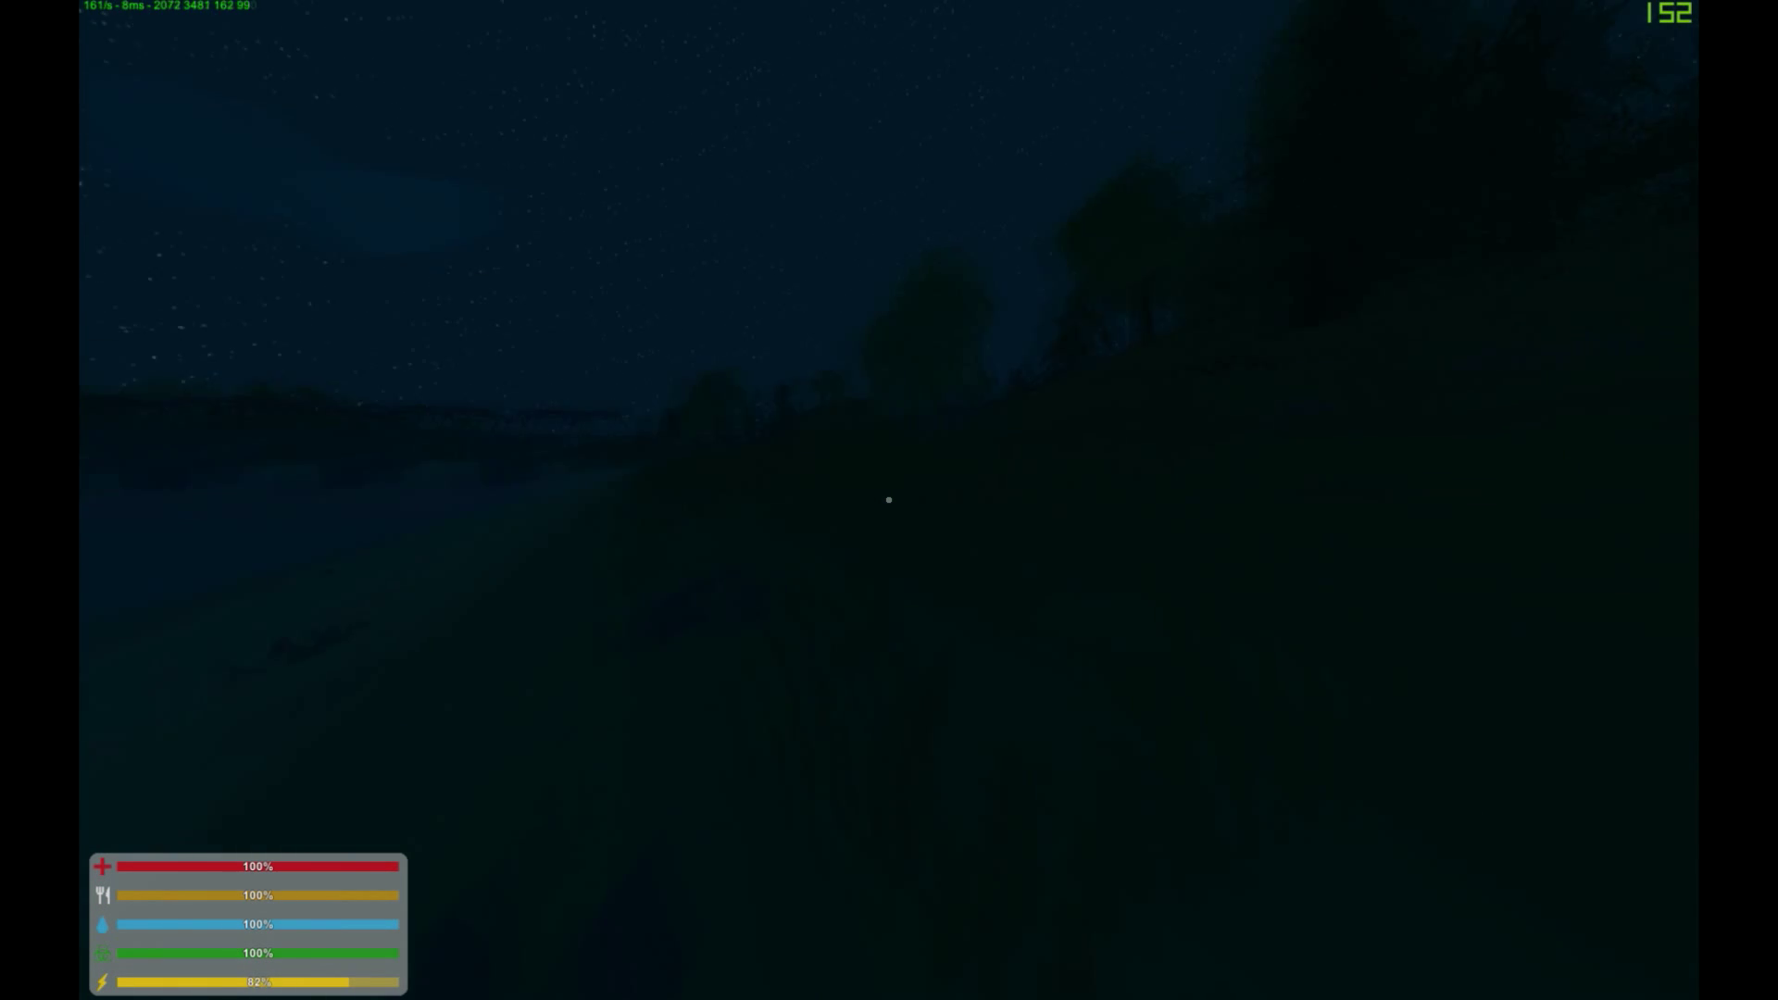
{"action": "key", "text": "shift+w"}
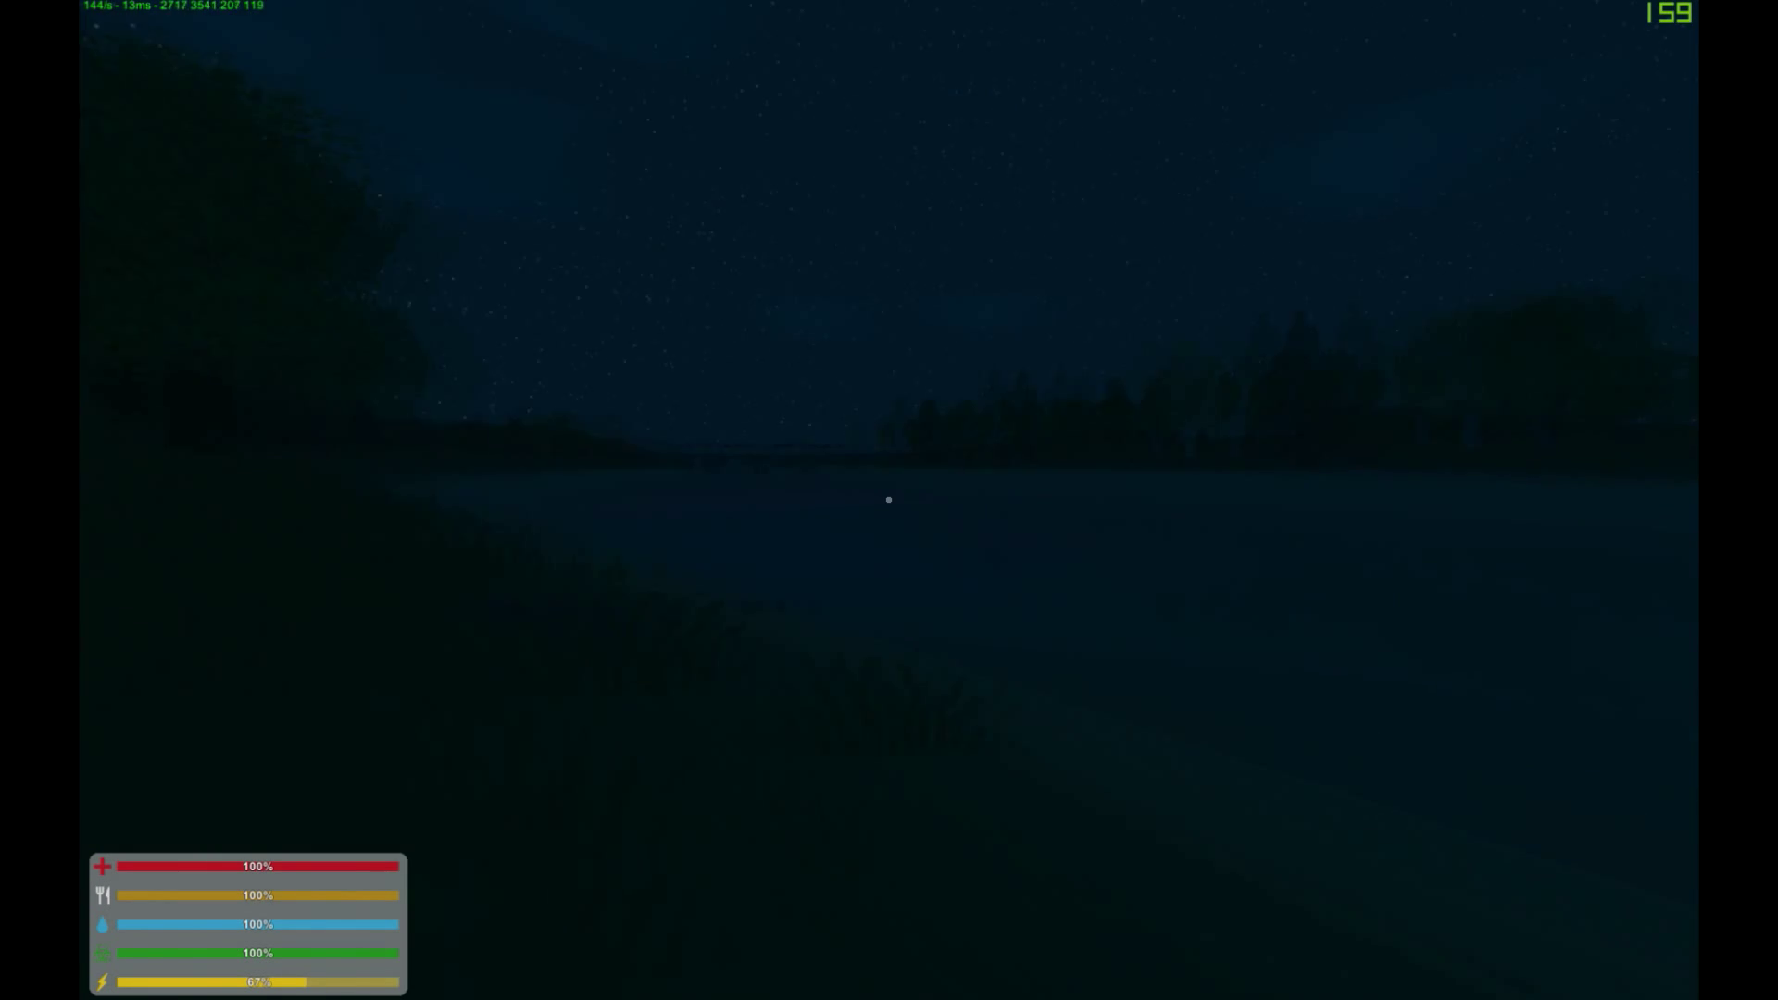
{"action": "key", "text": "shift+w"}
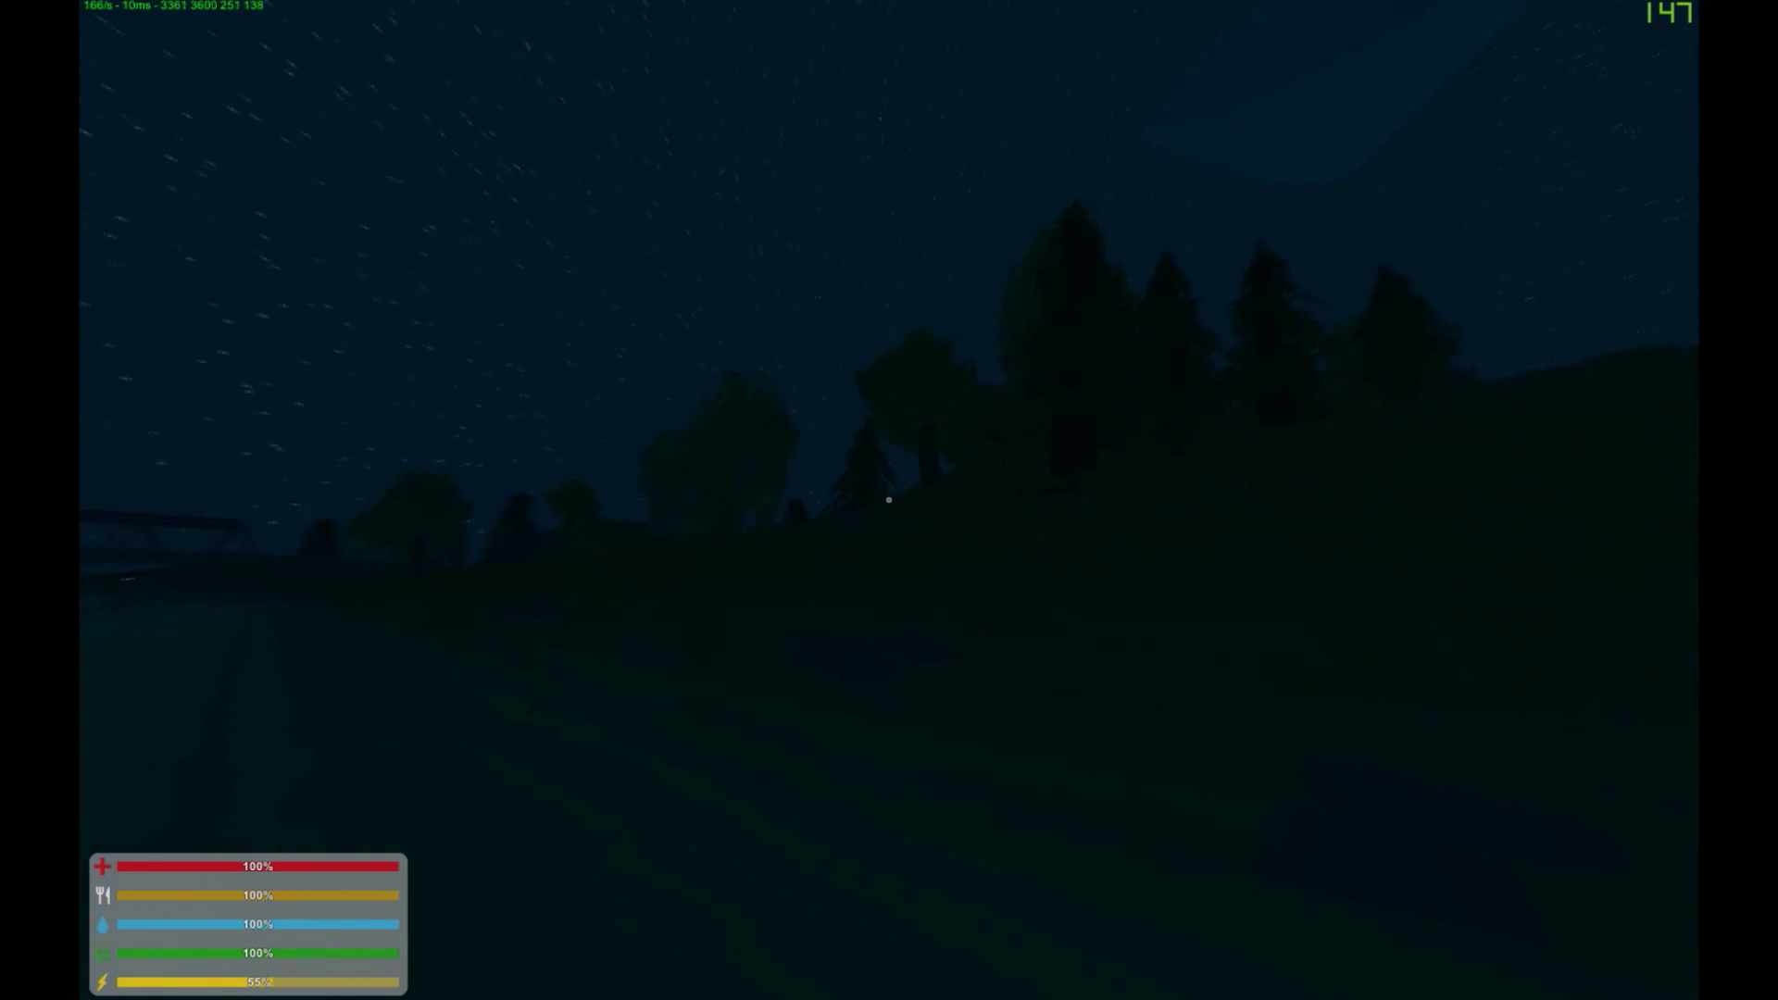
{"action": "key", "text": "shift+w"}
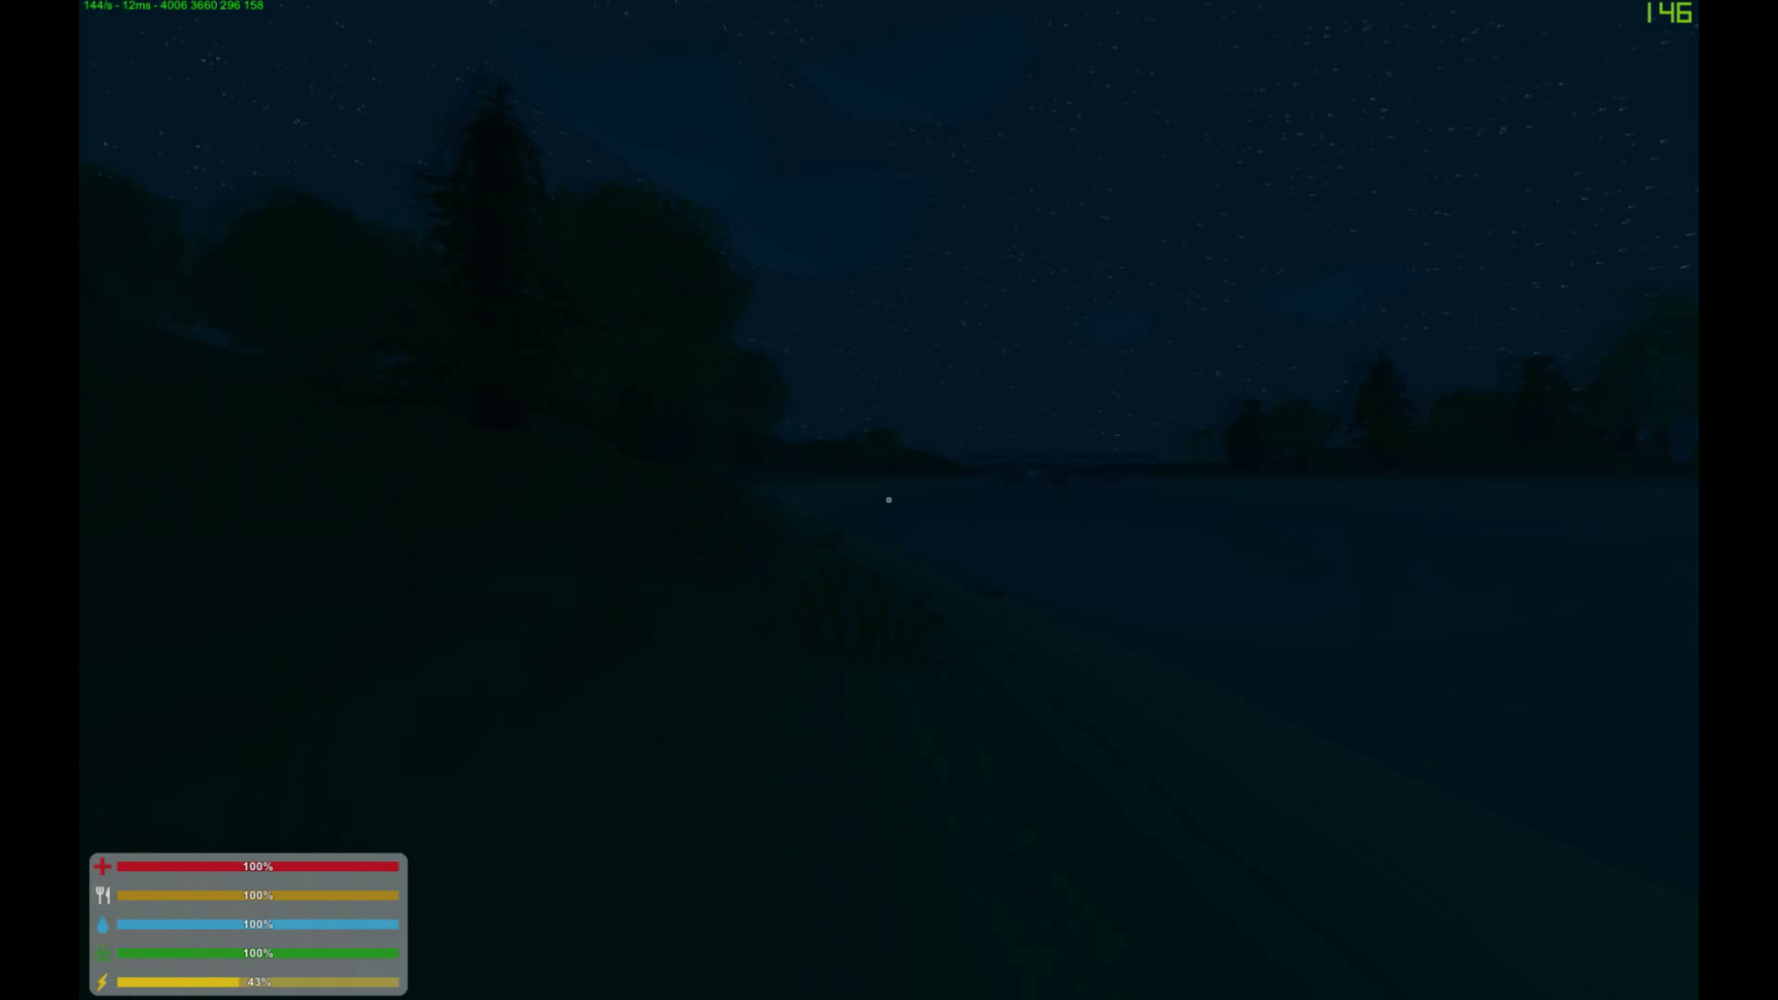
{"action": "key", "text": "Escape"}
{"action": "left_click", "coordinate": [907, 530]}
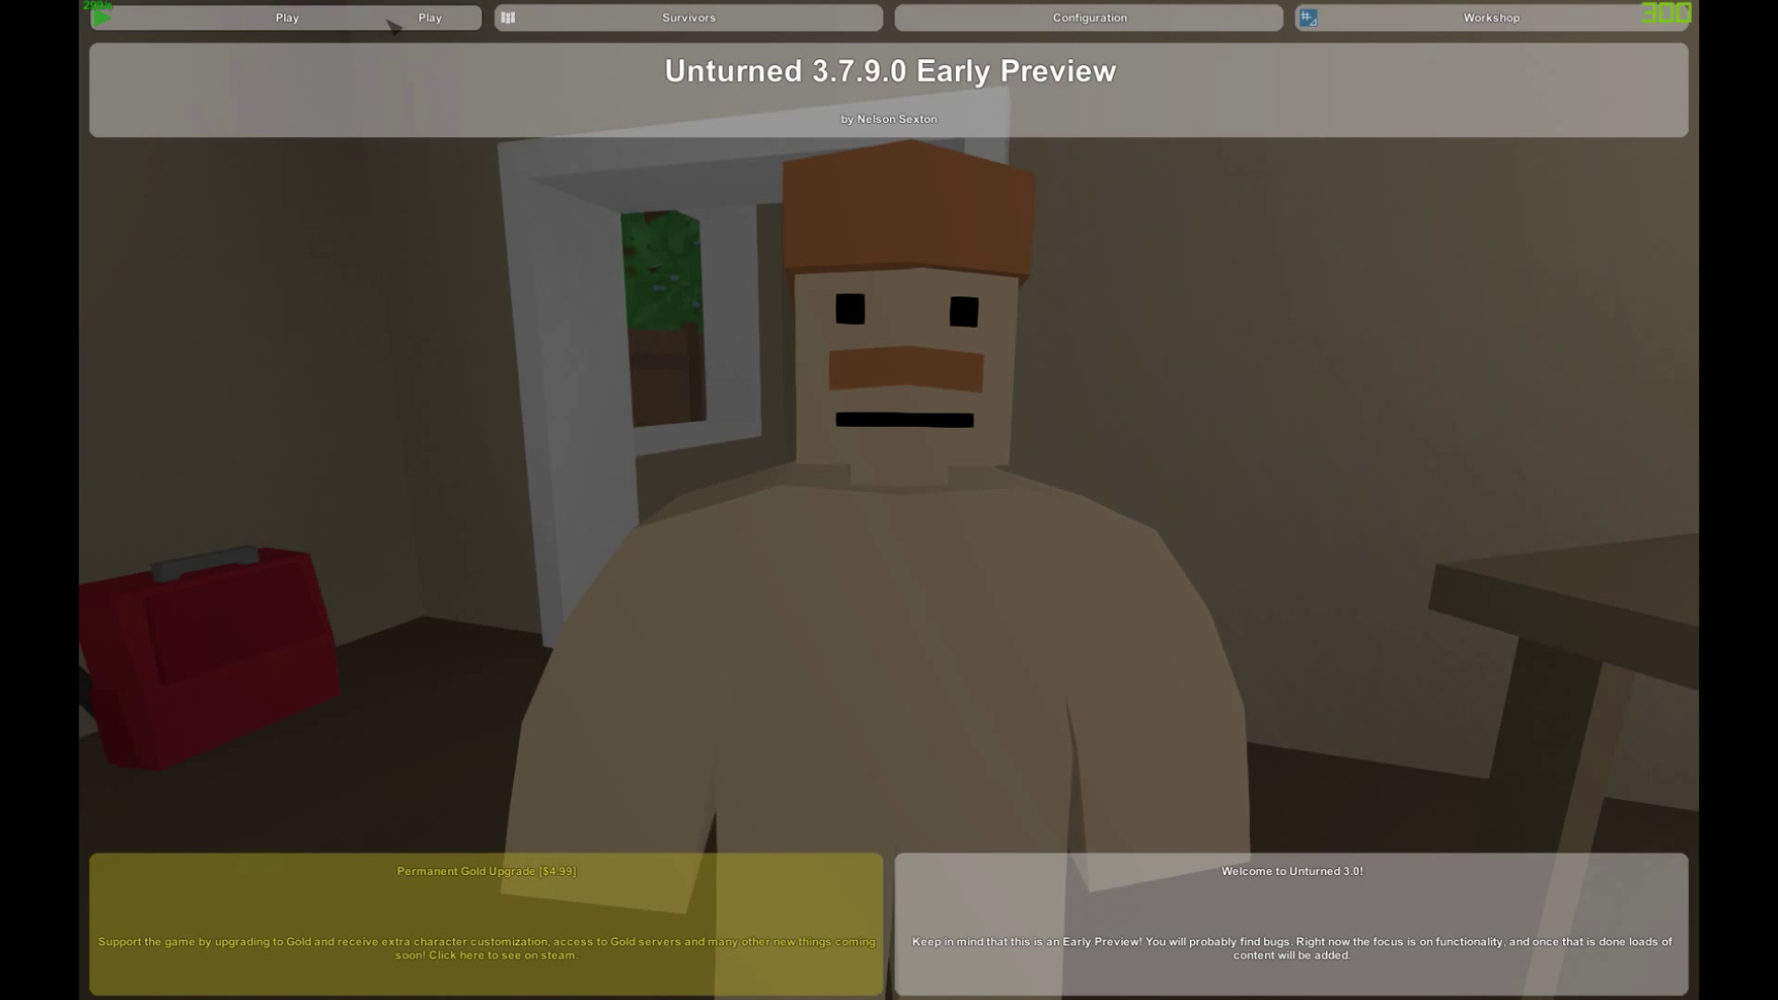
Open the direct Connect form and select its IP address and port 27015 fields
{"action": "left_click", "coordinate": [287, 17]}
{"action": "left_click", "coordinate": [287, 56]}
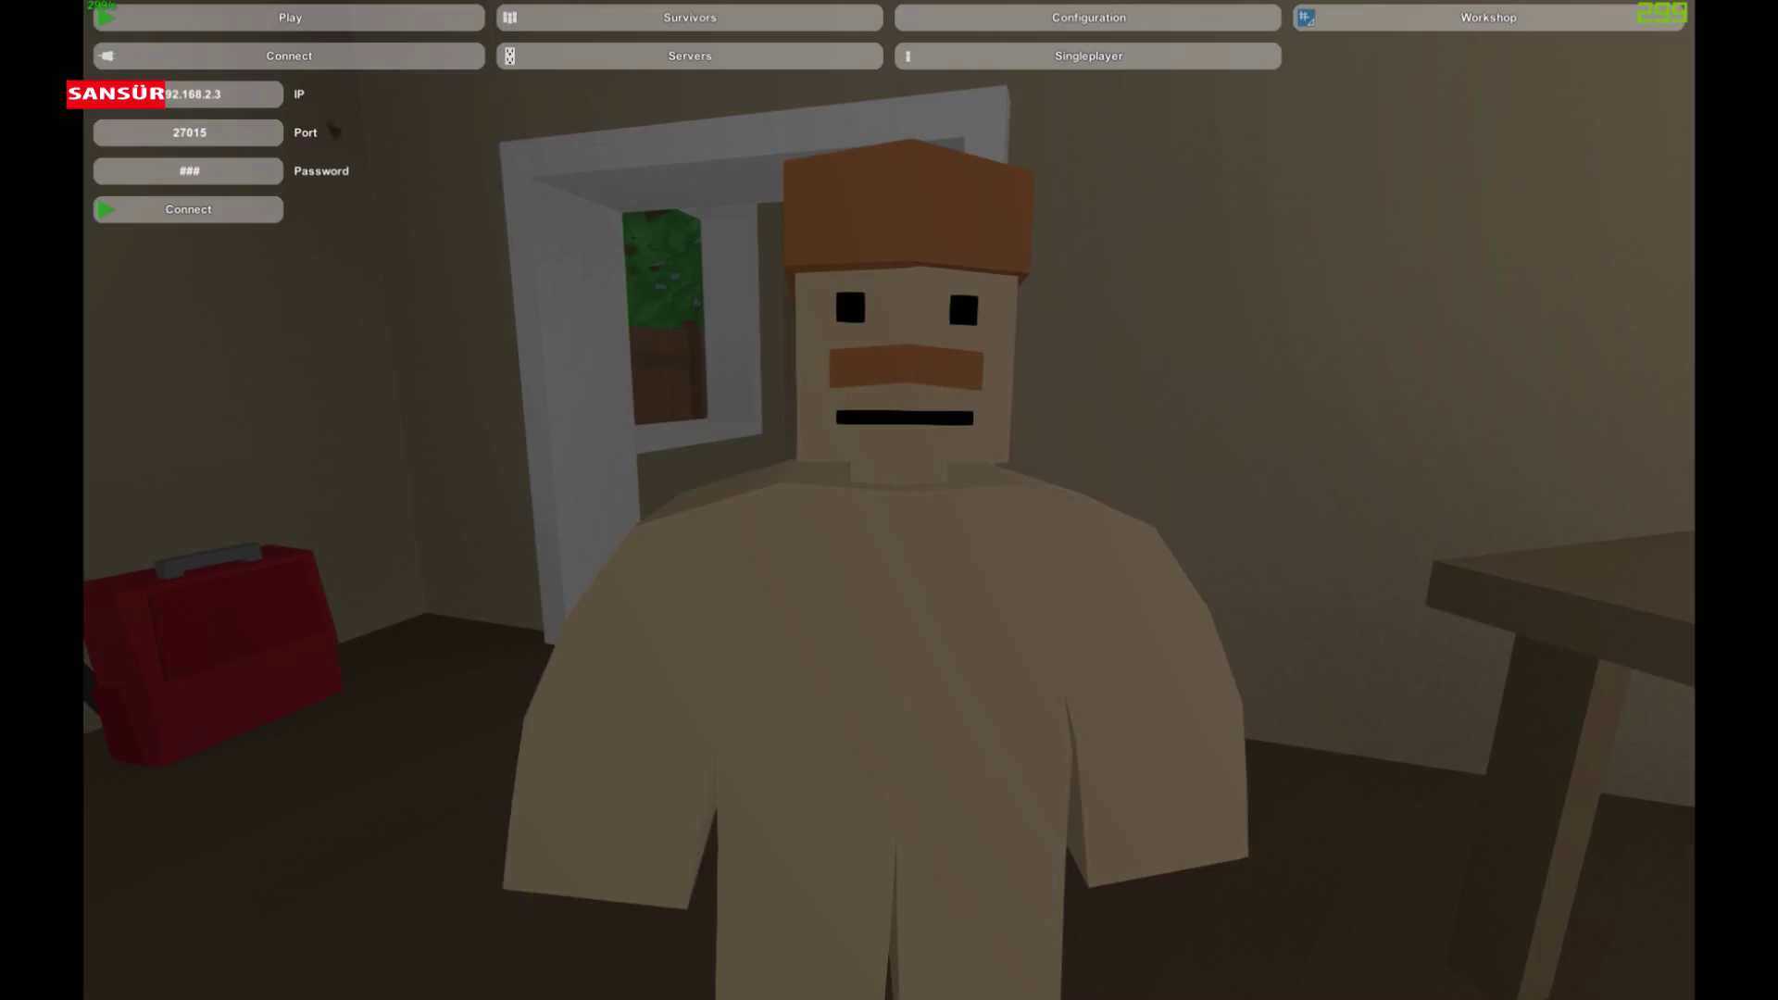
{"action": "left_click", "coordinate": [188, 97]}
{"action": "left_click", "coordinate": [223, 140]}
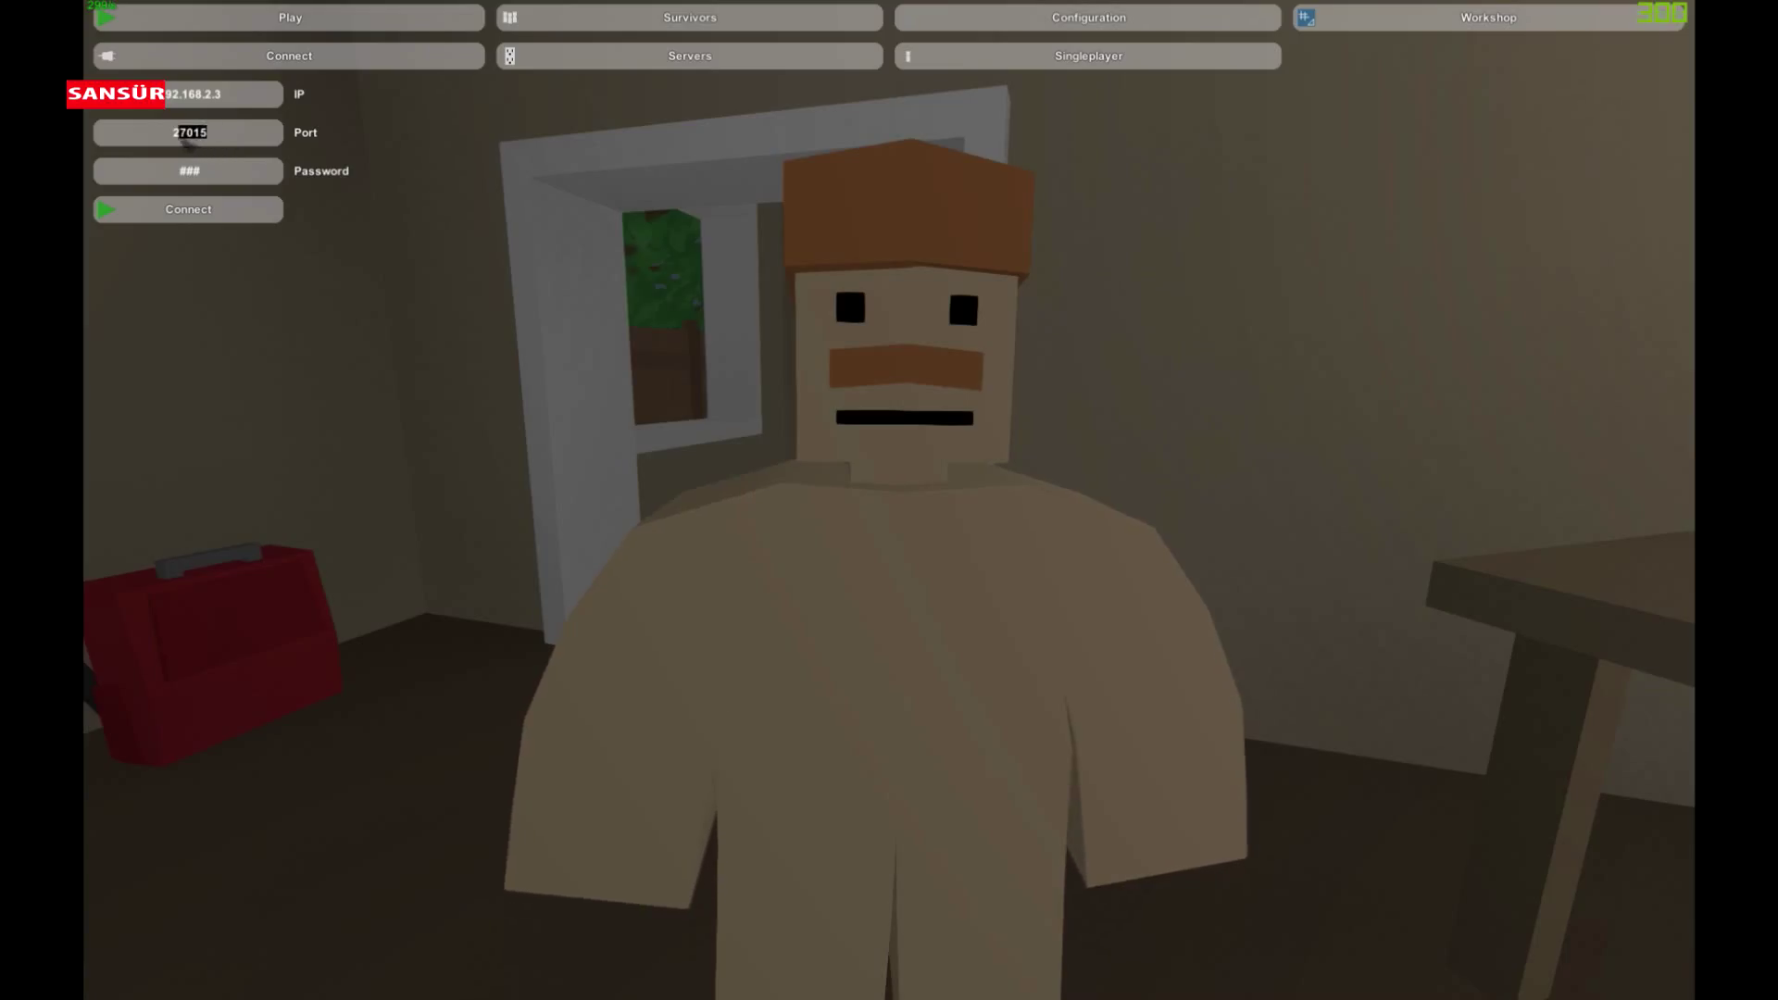